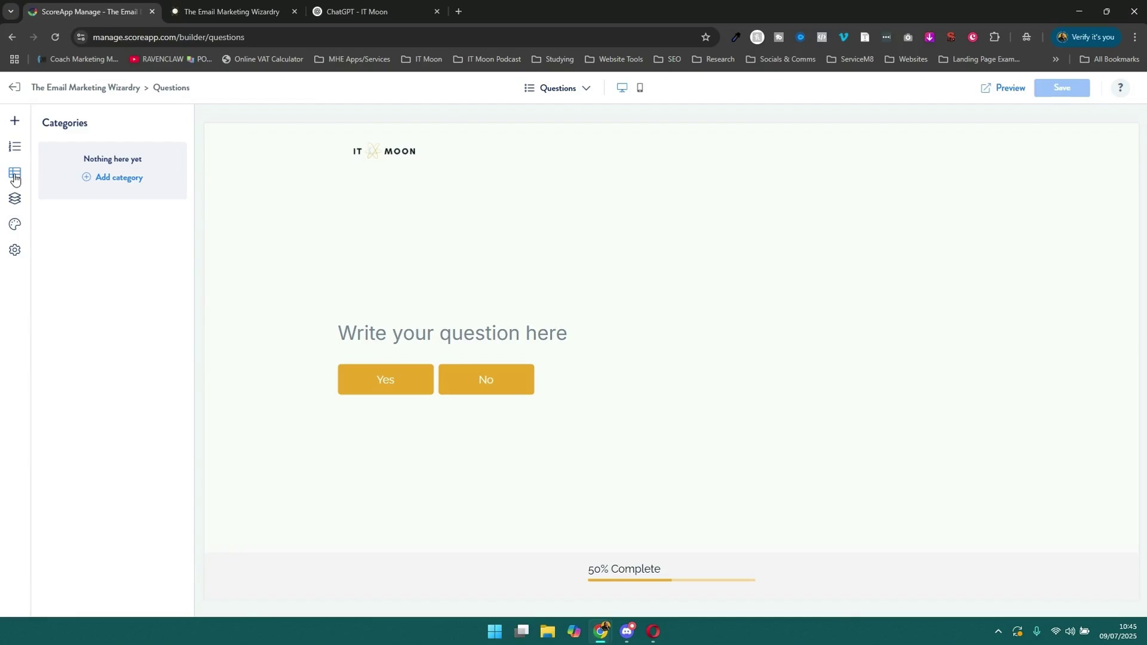
Switch to the ChatGPT conversation and review the prompt describing the email marketing scorecard's sections and the request for category names, questions and scoring names.
{"action": "left_click", "coordinate": [357, 11]}
{"action": "scroll", "coordinate": [553, 315], "scroll_direction": "up", "scroll_amount": 10}
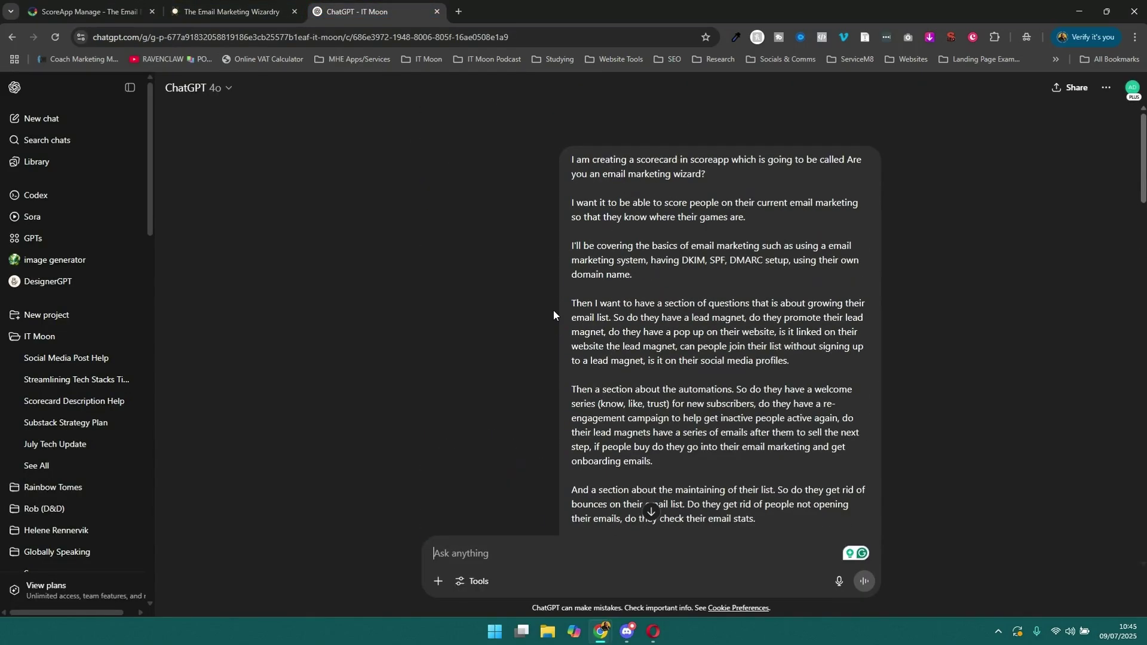
{"action": "scroll", "coordinate": [553, 310], "scroll_direction": "down", "scroll_amount": 1}
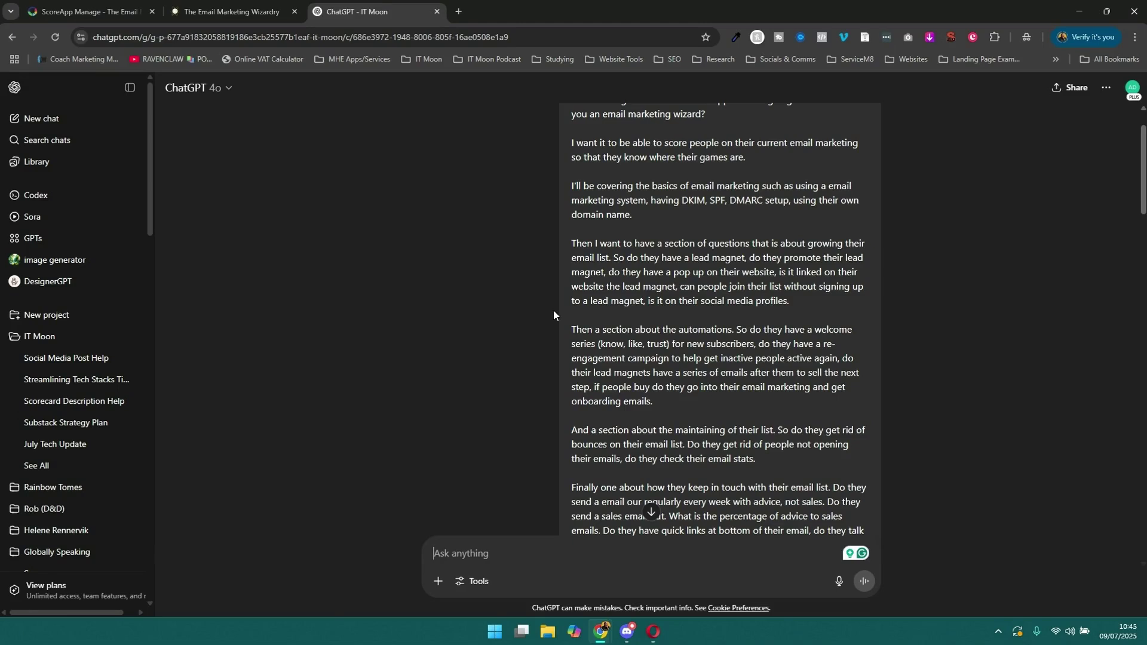
{"action": "scroll", "coordinate": [553, 310], "scroll_direction": "up", "scroll_amount": 1}
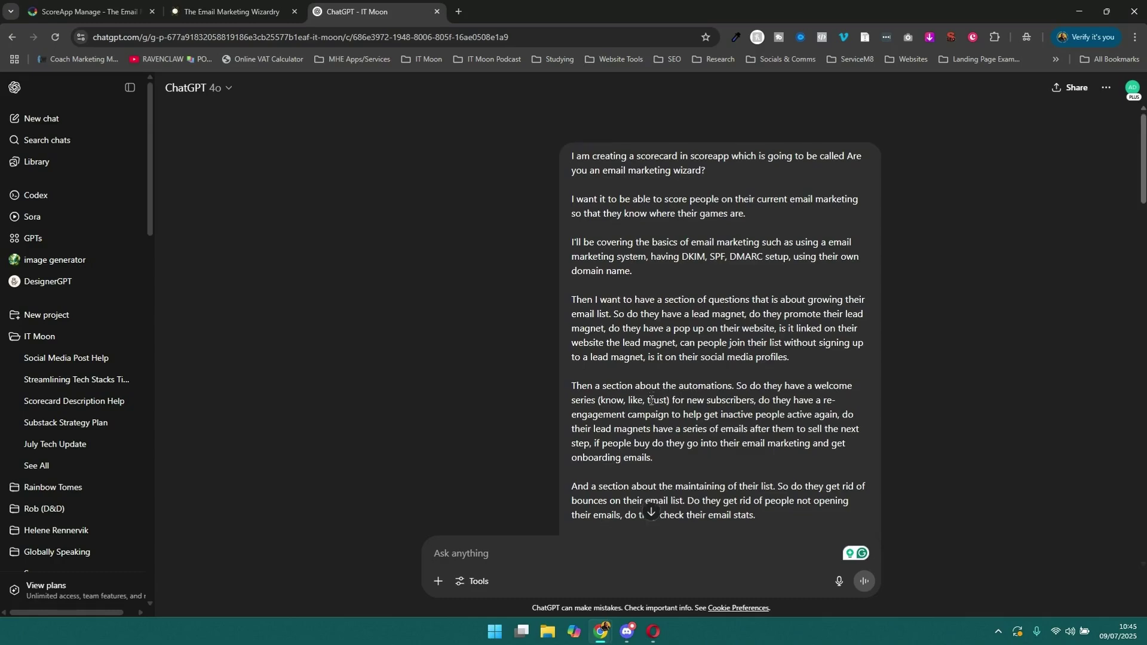
{"action": "scroll", "coordinate": [651, 401], "scroll_direction": "down", "scroll_amount": 3}
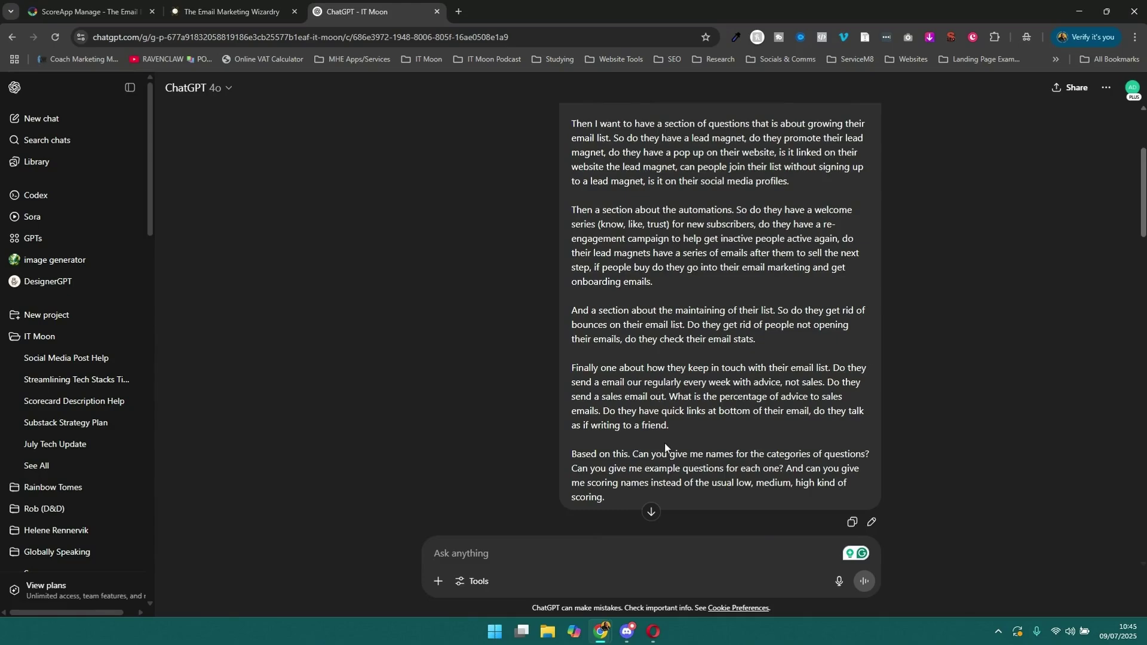
{"action": "scroll", "coordinate": [665, 446], "scroll_direction": "up", "scroll_amount": 2}
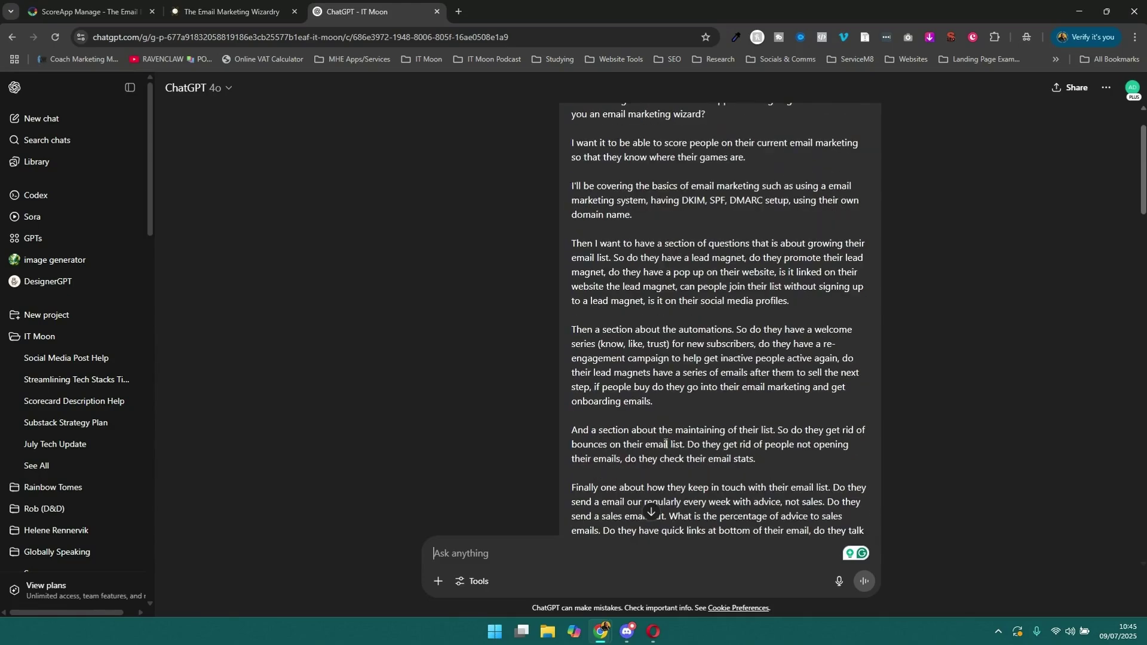
{"action": "scroll", "coordinate": [665, 444], "scroll_direction": "up", "scroll_amount": 1}
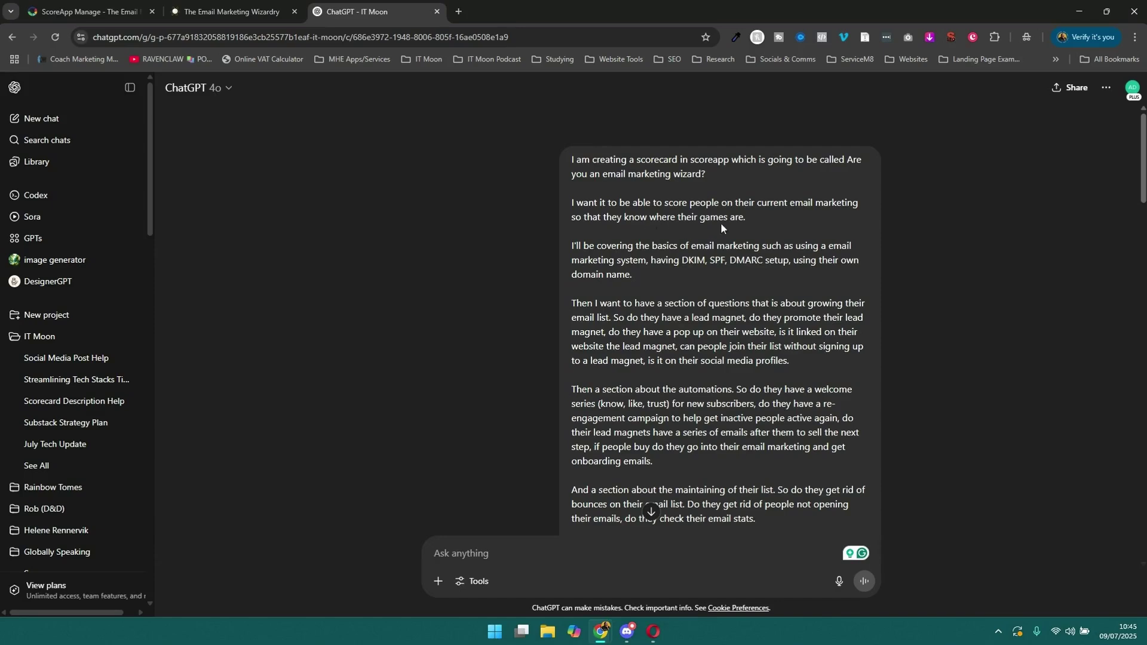
{"action": "scroll", "coordinate": [702, 216], "scroll_direction": "down", "scroll_amount": 1}
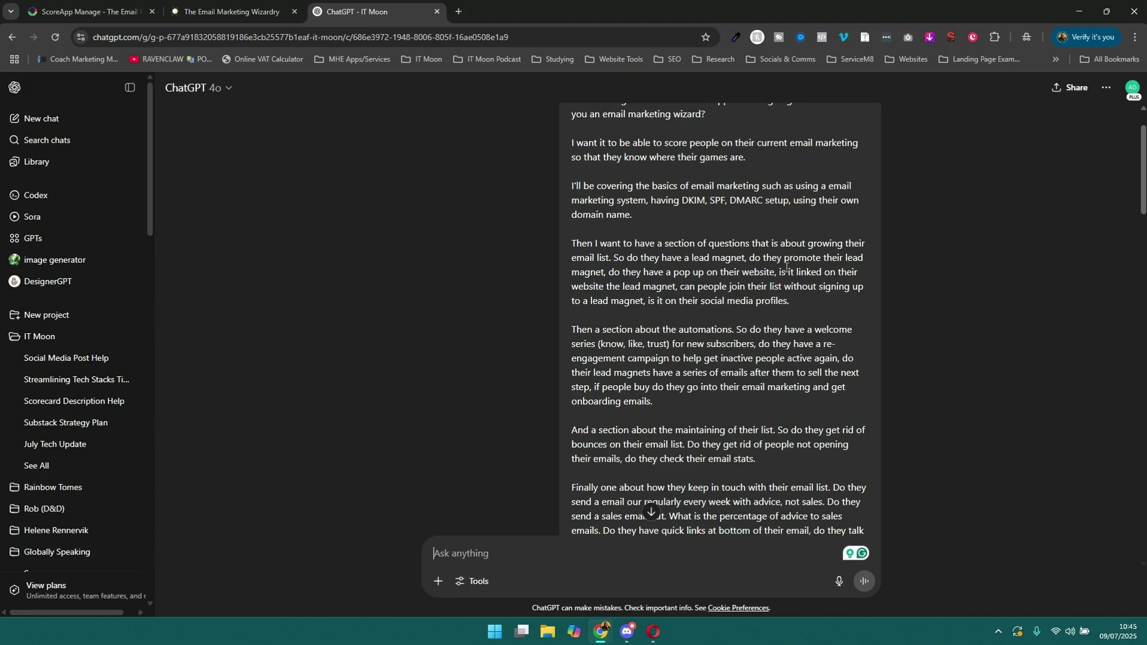
{"action": "scroll", "coordinate": [787, 268], "scroll_direction": "down", "scroll_amount": 1}
{"action": "scroll", "coordinate": [791, 253], "scroll_direction": "down", "scroll_amount": 1}
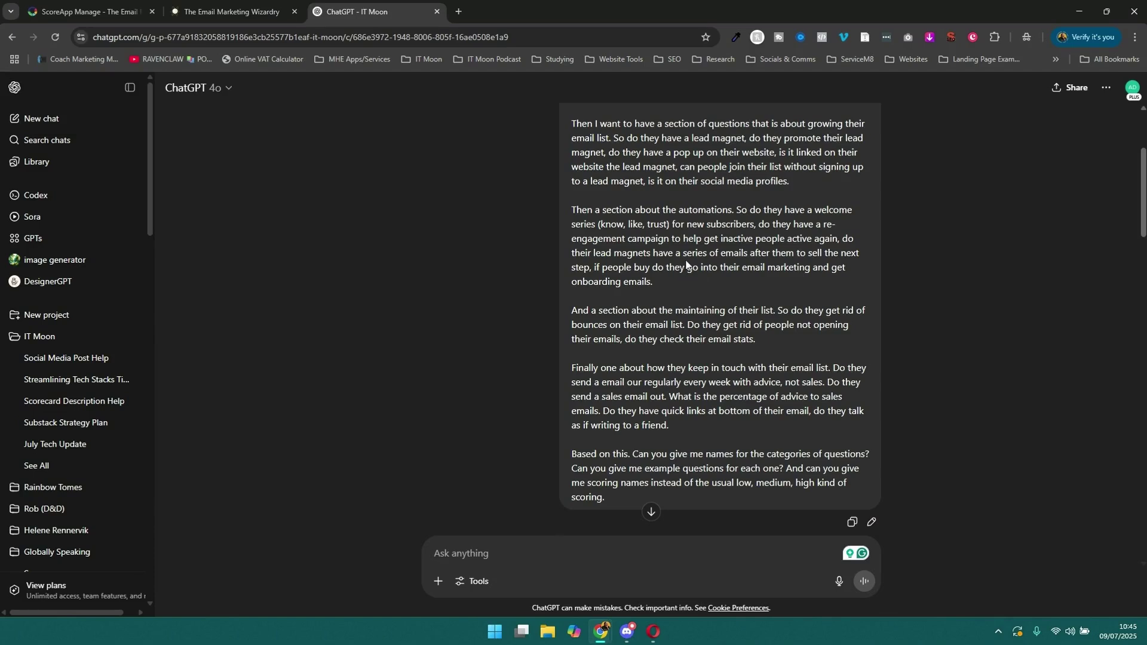
{"action": "scroll", "coordinate": [686, 266], "scroll_direction": "down", "scroll_amount": 1}
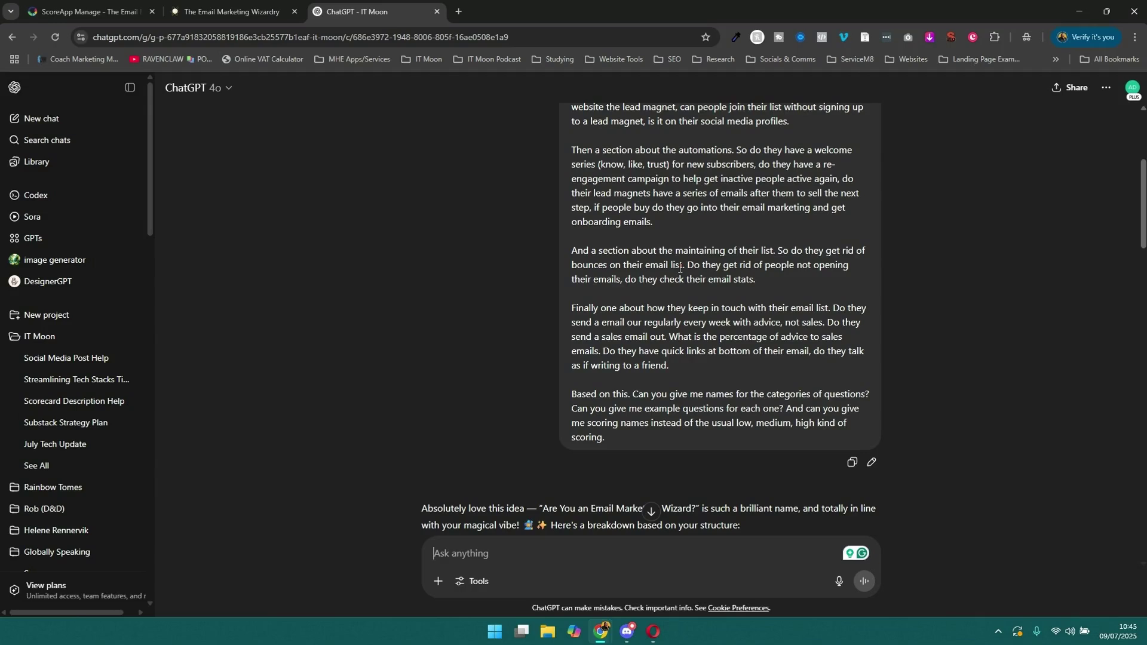
{"action": "scroll", "coordinate": [680, 268], "scroll_direction": "down", "scroll_amount": 1}
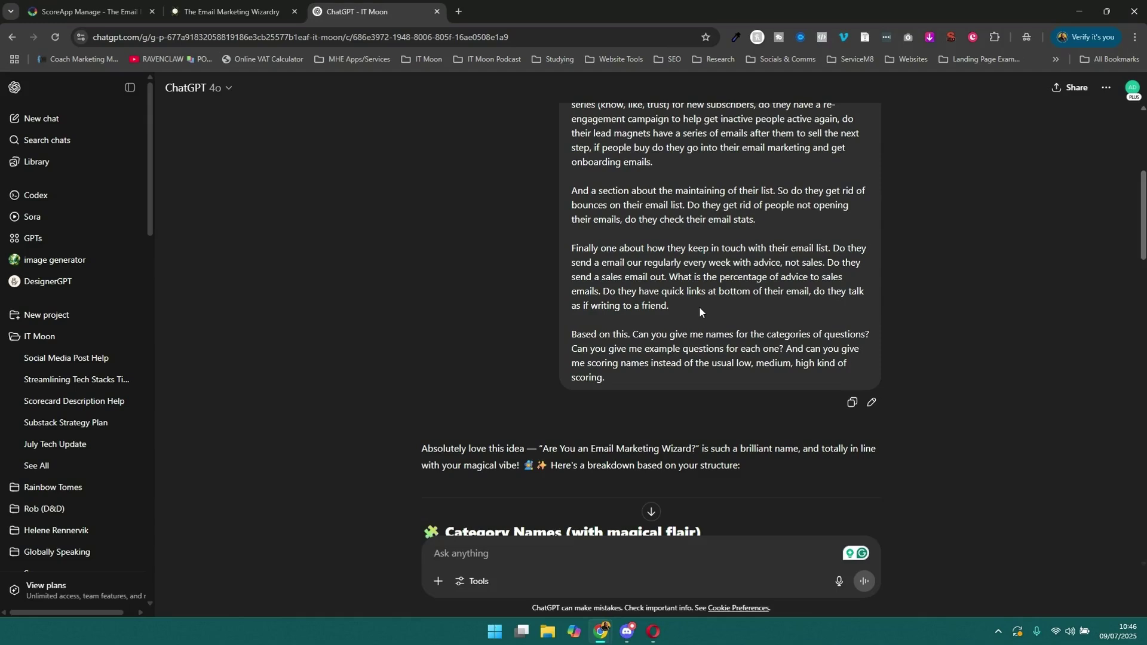
{"action": "scroll", "coordinate": [699, 309], "scroll_direction": "down", "scroll_amount": 1}
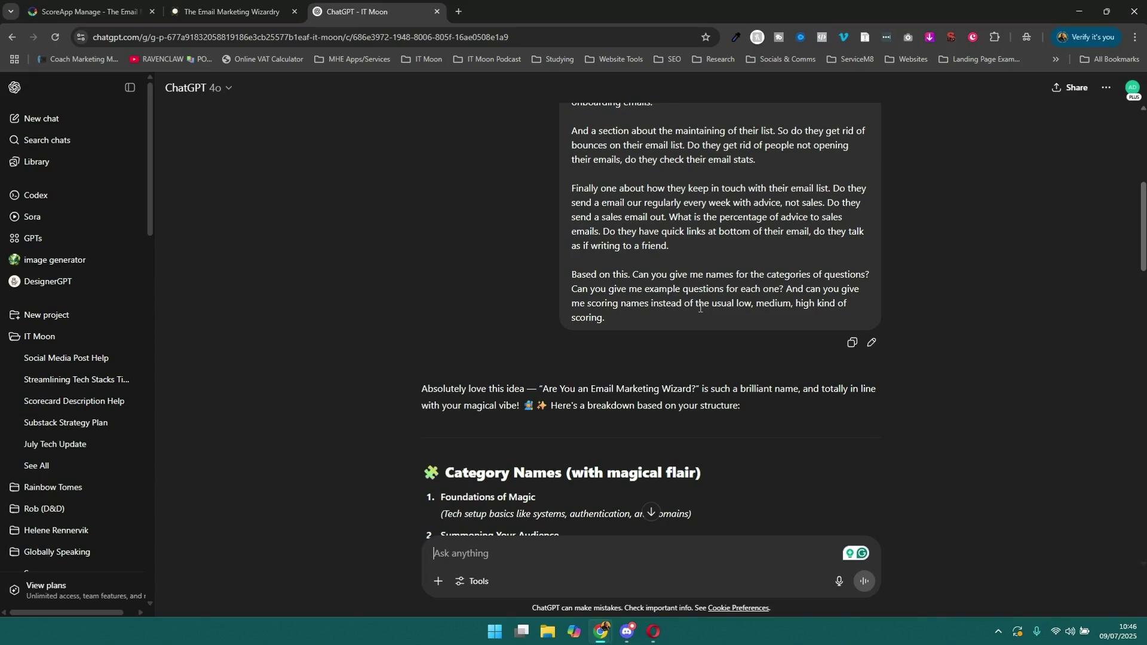
Collapse the ChatGPT sidebar and review the suggested category names with their descriptions.
{"action": "scroll", "coordinate": [700, 307], "scroll_direction": "down", "scroll_amount": 3}
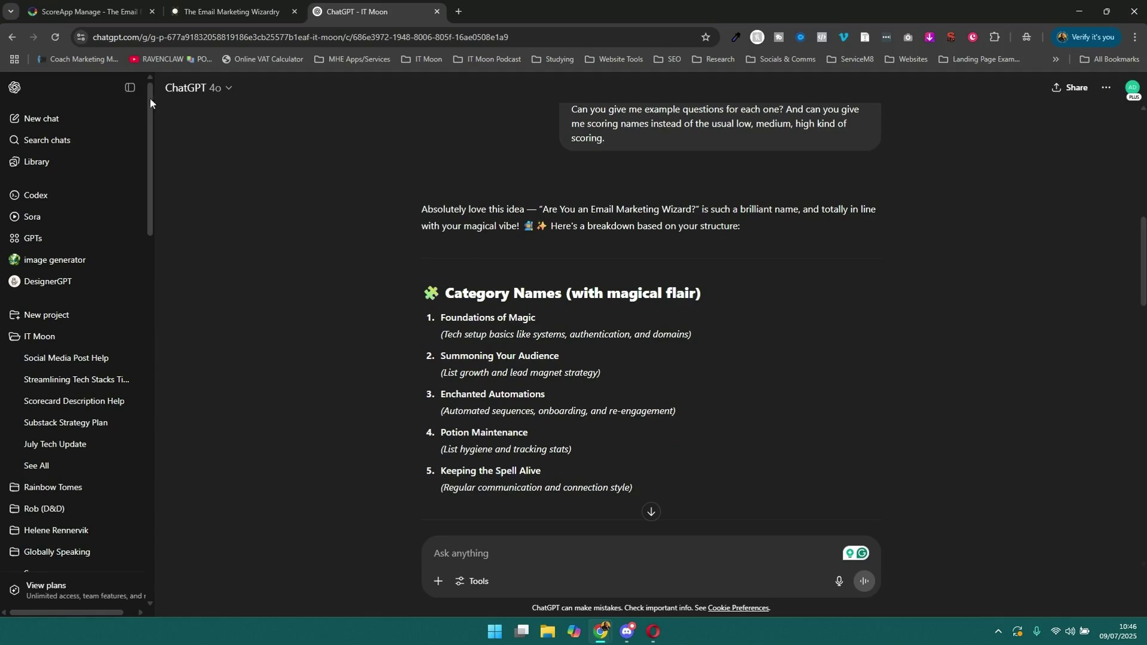
{"action": "left_click", "coordinate": [130, 87]}
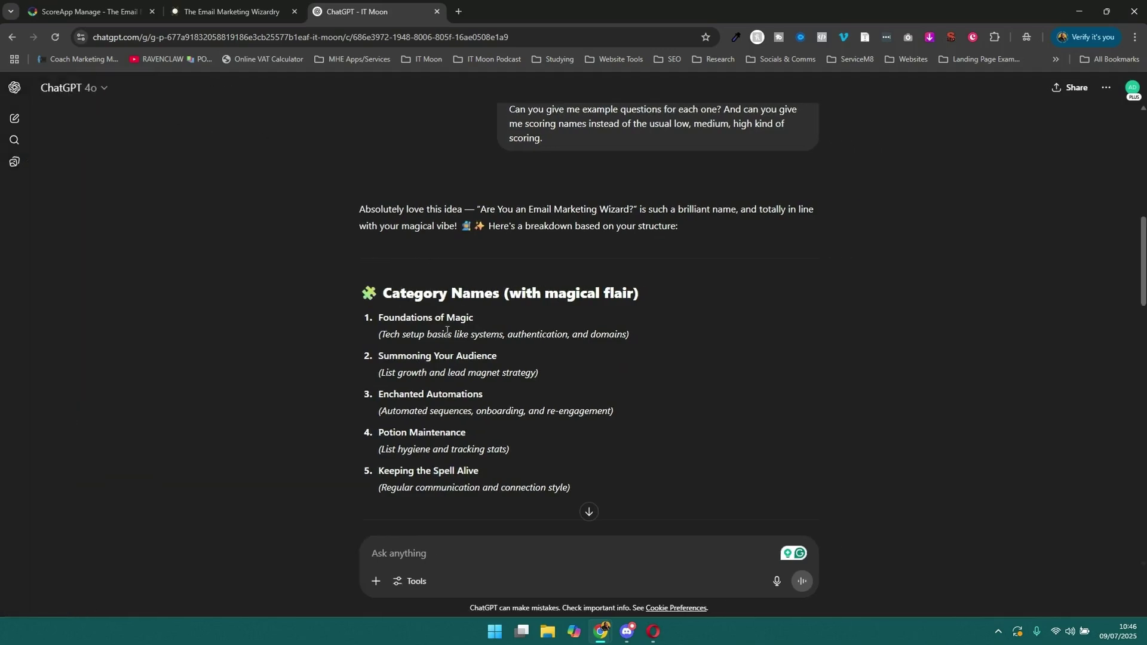
{"action": "scroll", "coordinate": [446, 331], "scroll_direction": "down", "scroll_amount": 1}
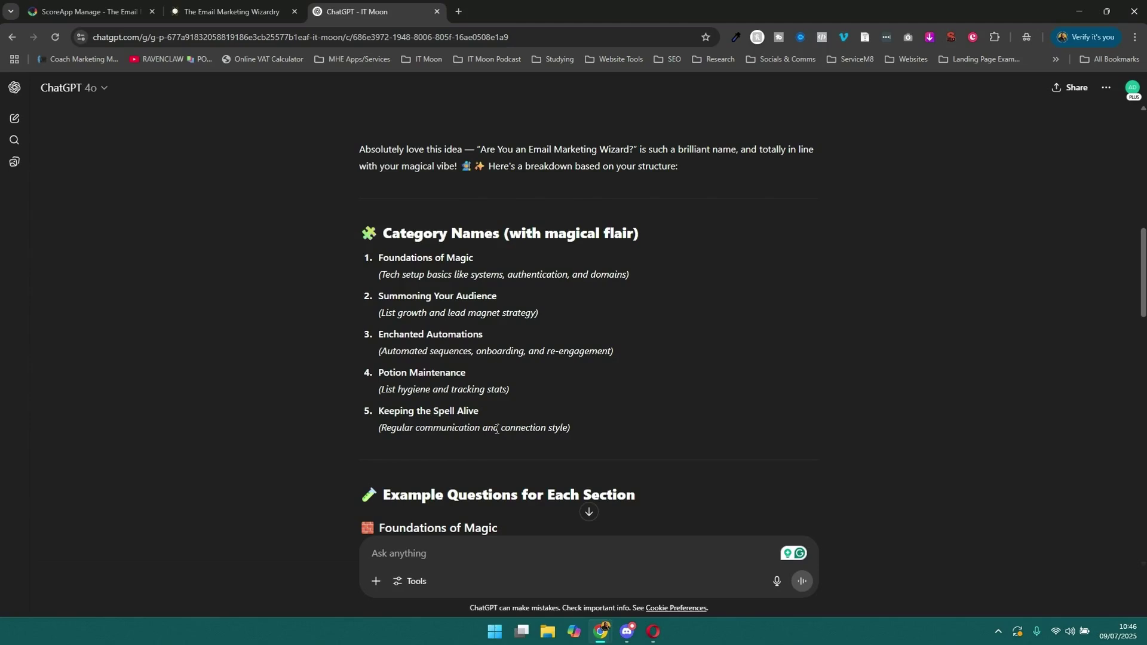
Copy "Foundations of Magic" from ChatGPT and enter it as the name of a new category in ScoreApp.
{"action": "left_click_drag", "start_coordinate": [475, 260], "coordinate": [391, 254]}
{"action": "right_click", "coordinate": [410, 267]}
{"action": "left_click", "coordinate": [412, 268]}
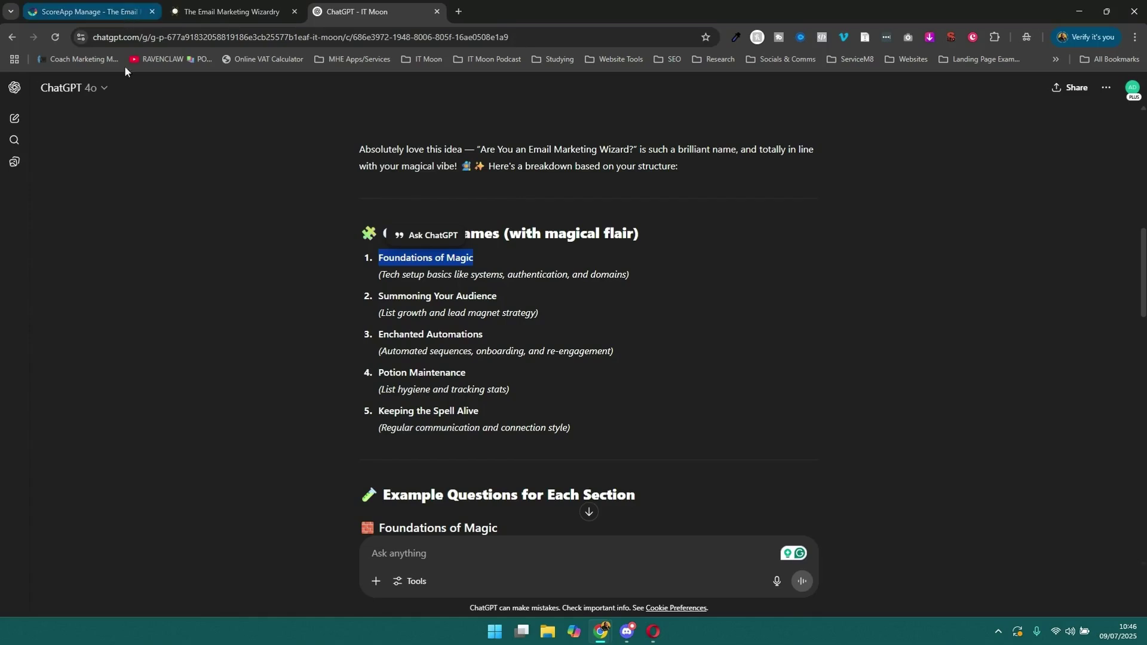
{"action": "left_click", "coordinate": [90, 12]}
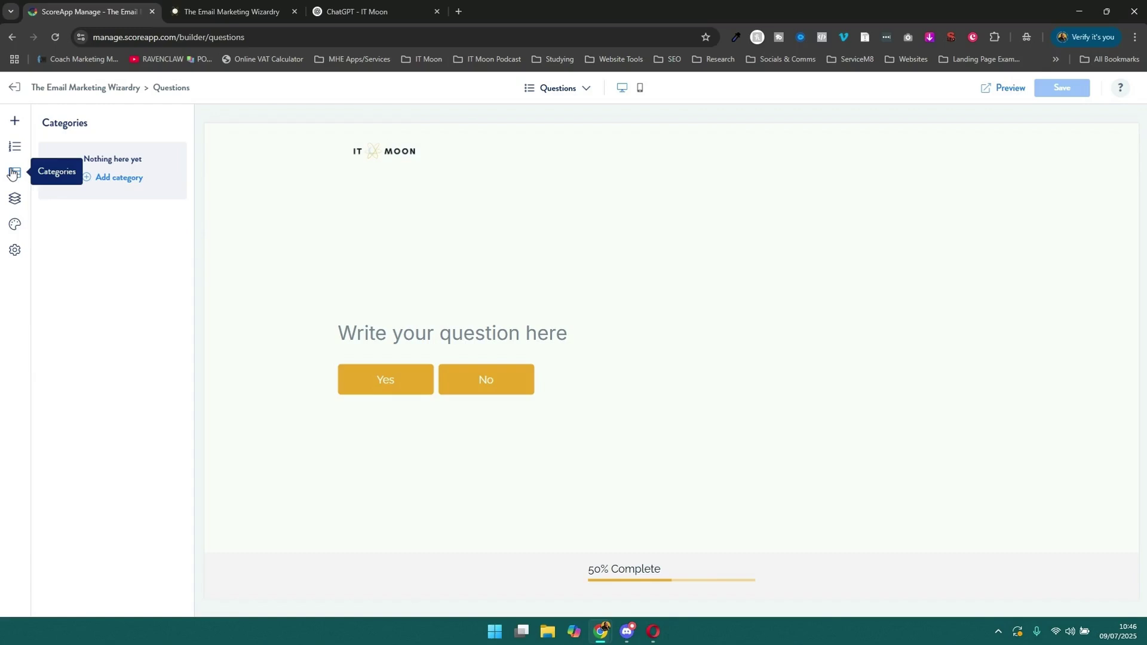
{"action": "left_click", "coordinate": [132, 179]}
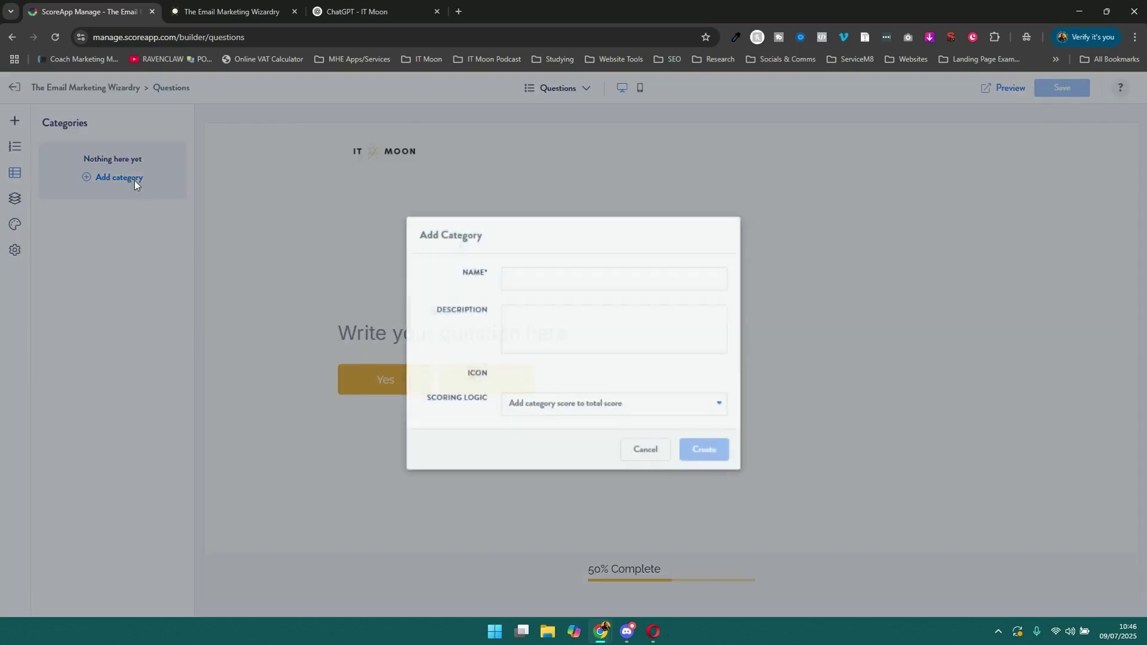
{"action": "left_click", "coordinate": [611, 272]}
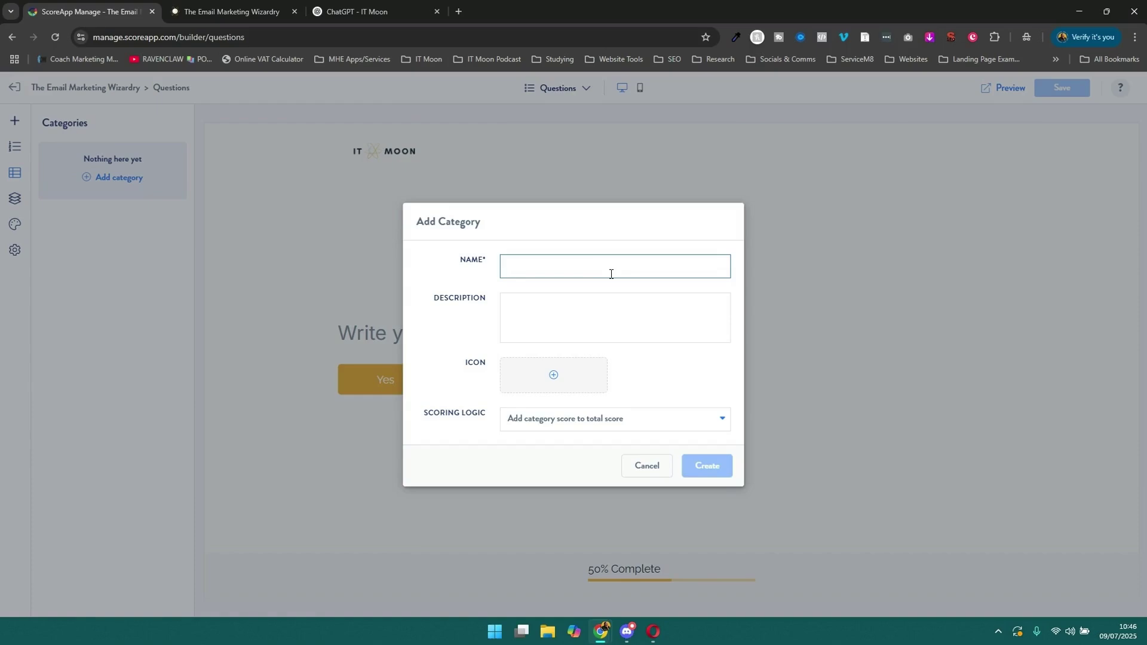
{"action": "key", "text": "ctrl+v"}
Copy "(Tech setup basics like systems, authentication, and domains)" from ChatGPT into the new ScoreApp category's description.
{"action": "left_click", "coordinate": [216, 4]}
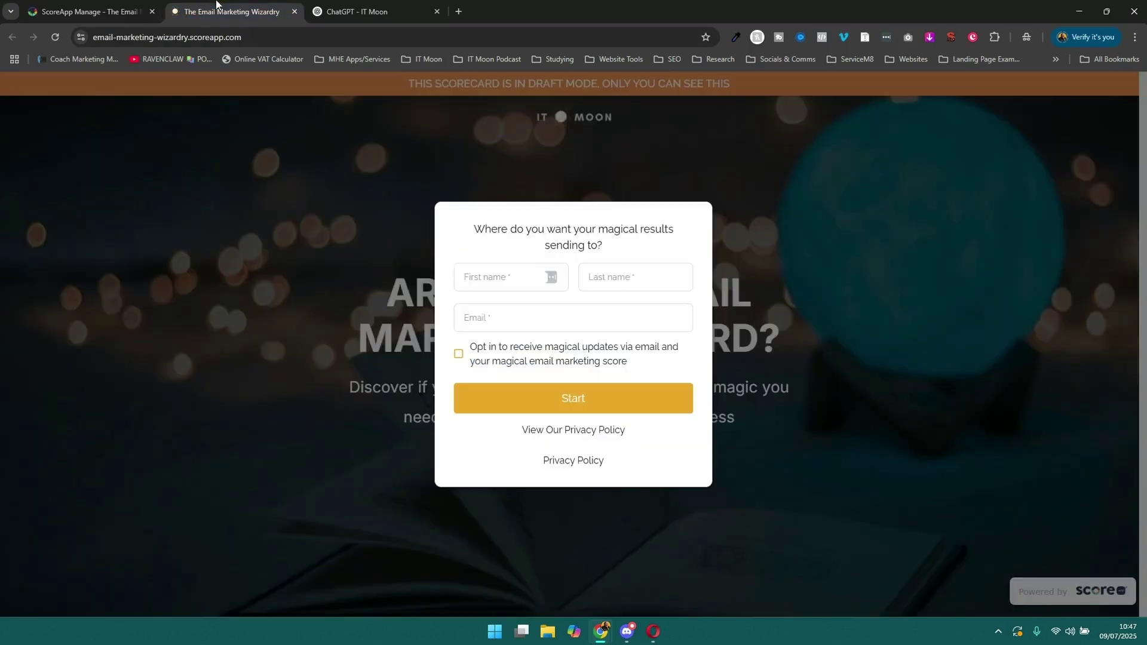
{"action": "left_click", "coordinate": [371, 8]}
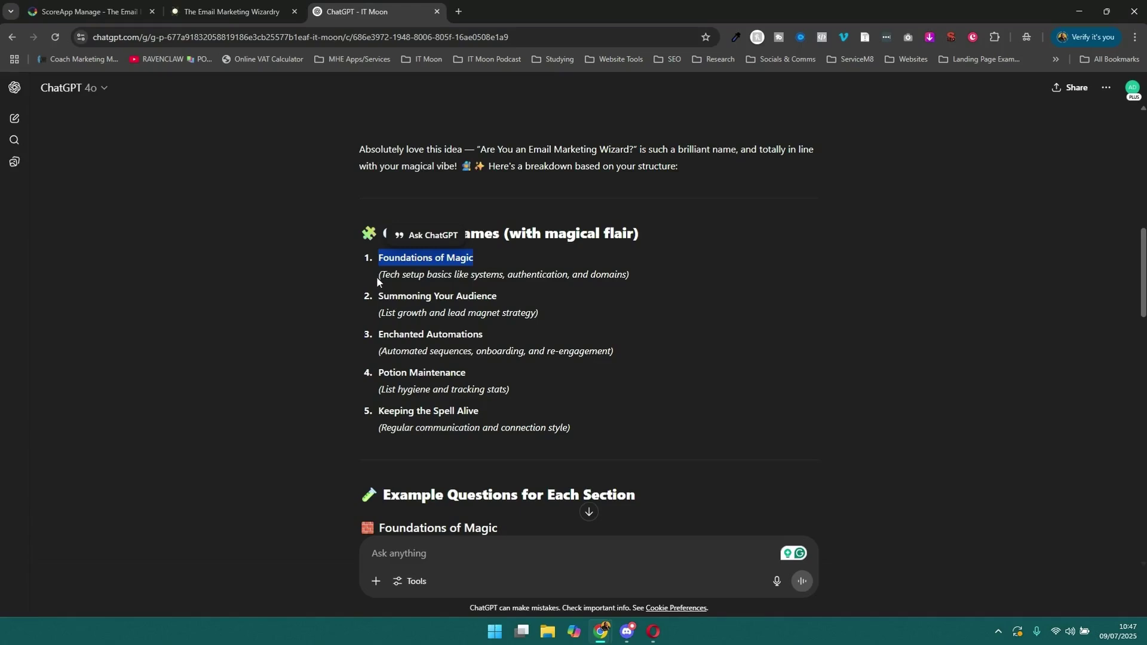
{"action": "left_click_drag", "start_coordinate": [377, 282], "coordinate": [653, 280]}
{"action": "left_click", "coordinate": [111, 13]}
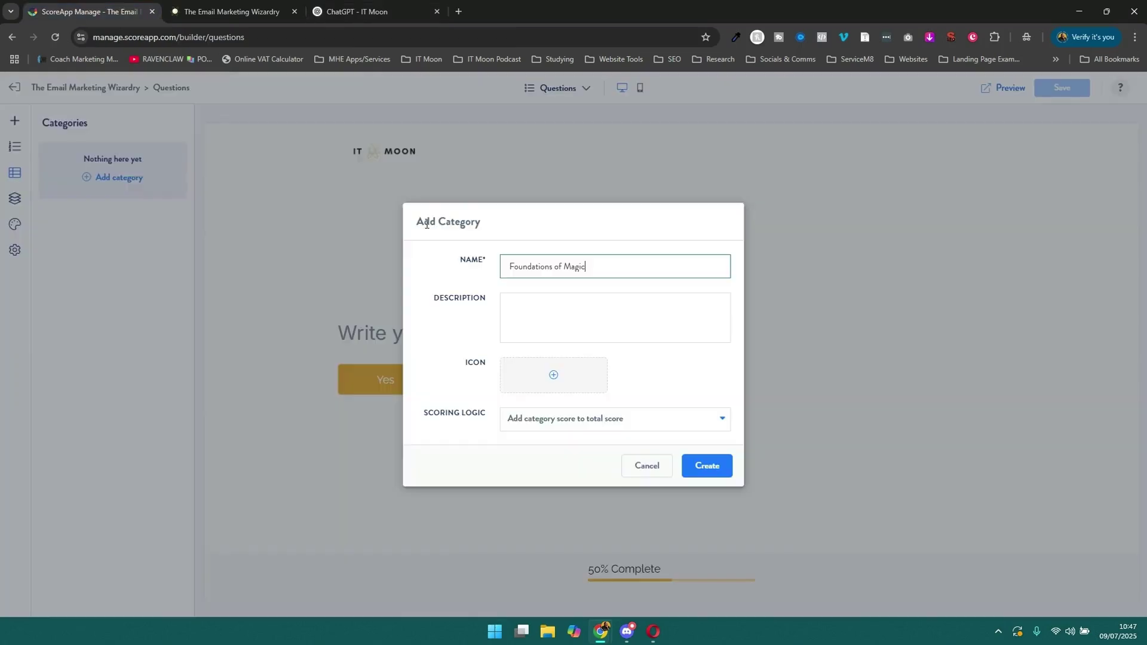
{"action": "left_click", "coordinate": [557, 328]}
{"action": "key", "text": "ctrl+v"}
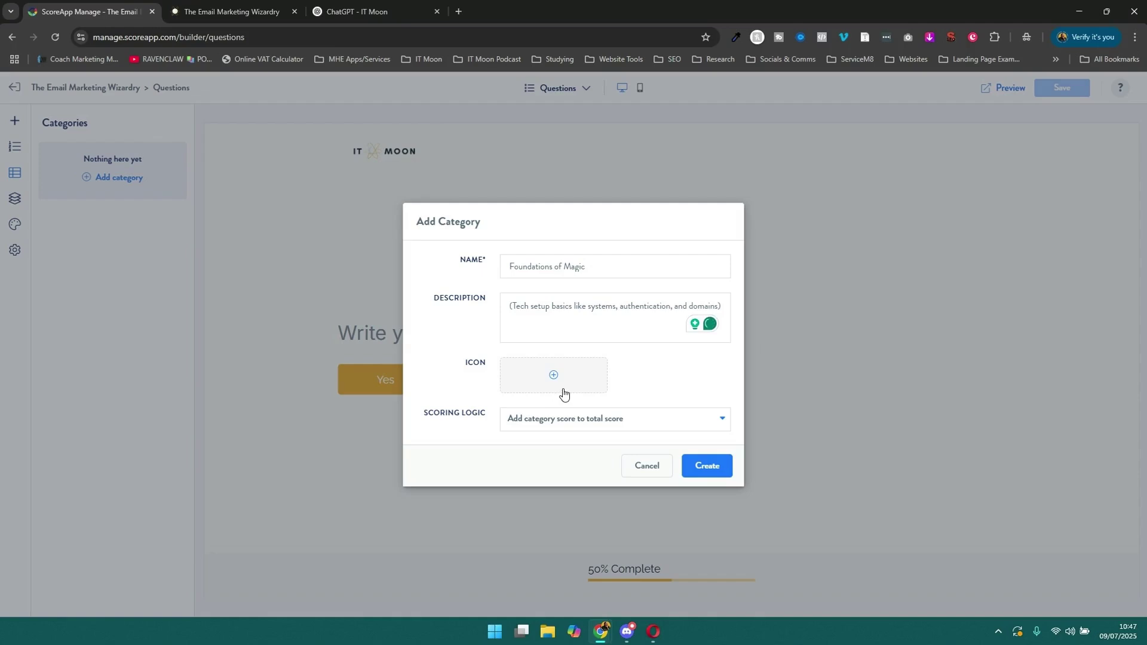
Set the scoring logic to "Add category score to total score" and create the Foundations of Magic category.
{"action": "left_click", "coordinate": [570, 418]}
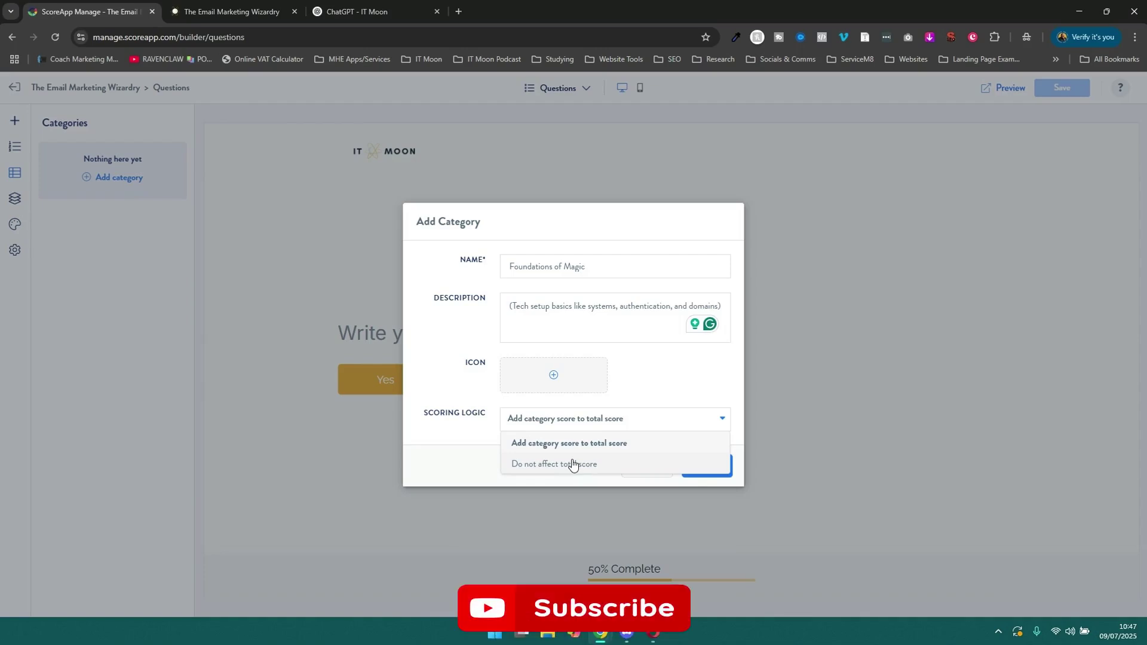
{"action": "left_click", "coordinate": [592, 446]}
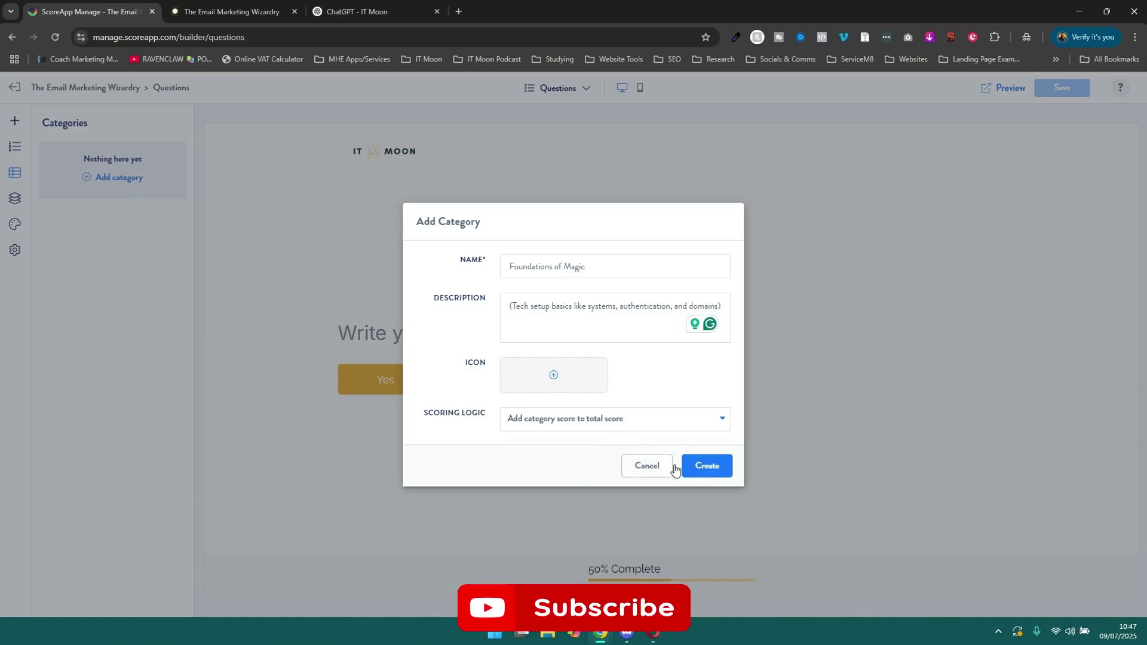
{"action": "left_click", "coordinate": [700, 464]}
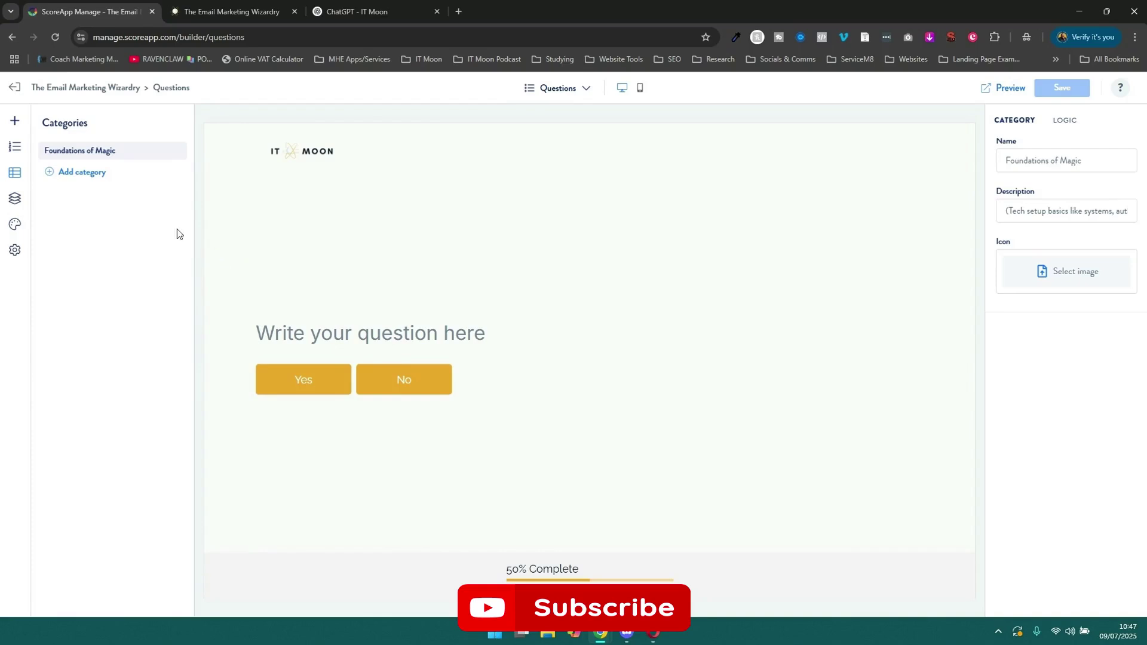
Start another category in ScoreApp and name it "Summoning Your Audience", copied from the ChatGPT list.
{"action": "left_click", "coordinate": [102, 175]}
{"action": "left_click", "coordinate": [345, 6]}
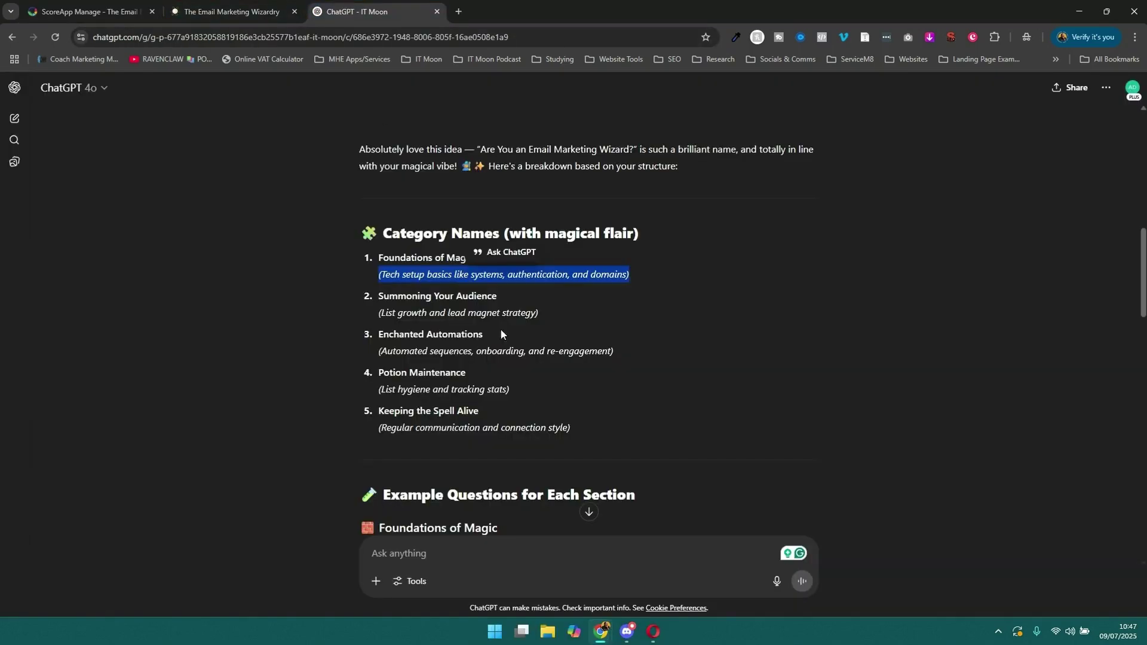
{"action": "left_click_drag", "start_coordinate": [497, 297], "coordinate": [367, 297]}
{"action": "key", "text": "ctrl+c"}
{"action": "left_click", "coordinate": [89, 12]}
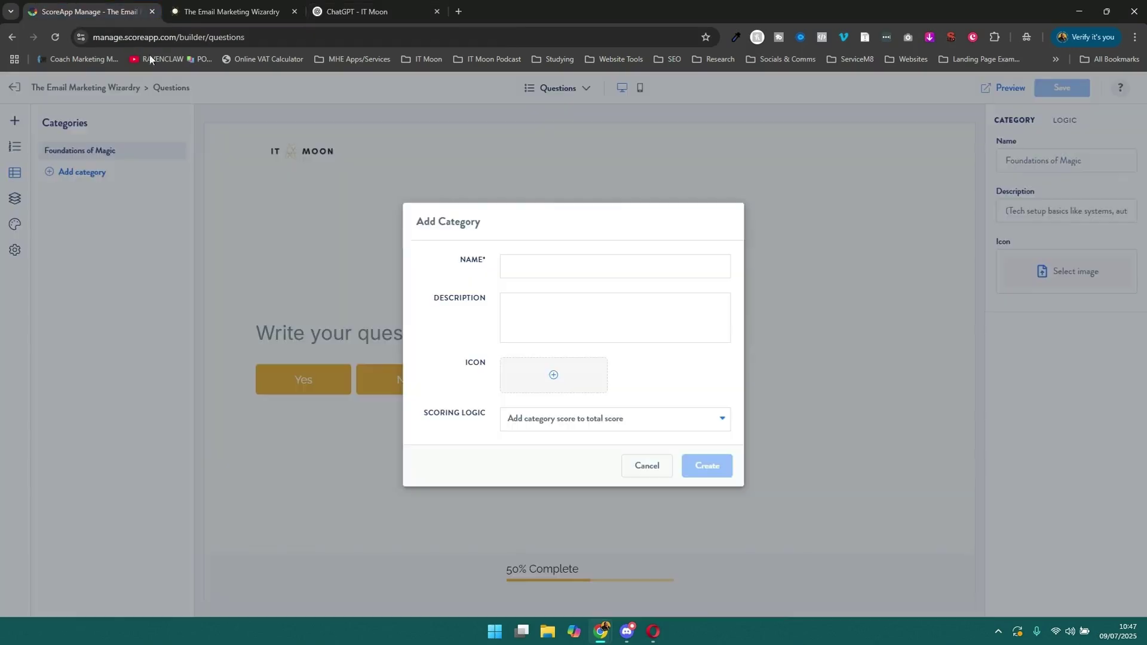
{"action": "left_click", "coordinate": [530, 269]}
{"action": "key", "text": "ctrl+v"}
Copy "(List growth and lead magnet strategy)" from ChatGPT into the category's description and create the category in ScoreApp.
{"action": "left_click", "coordinate": [370, 11]}
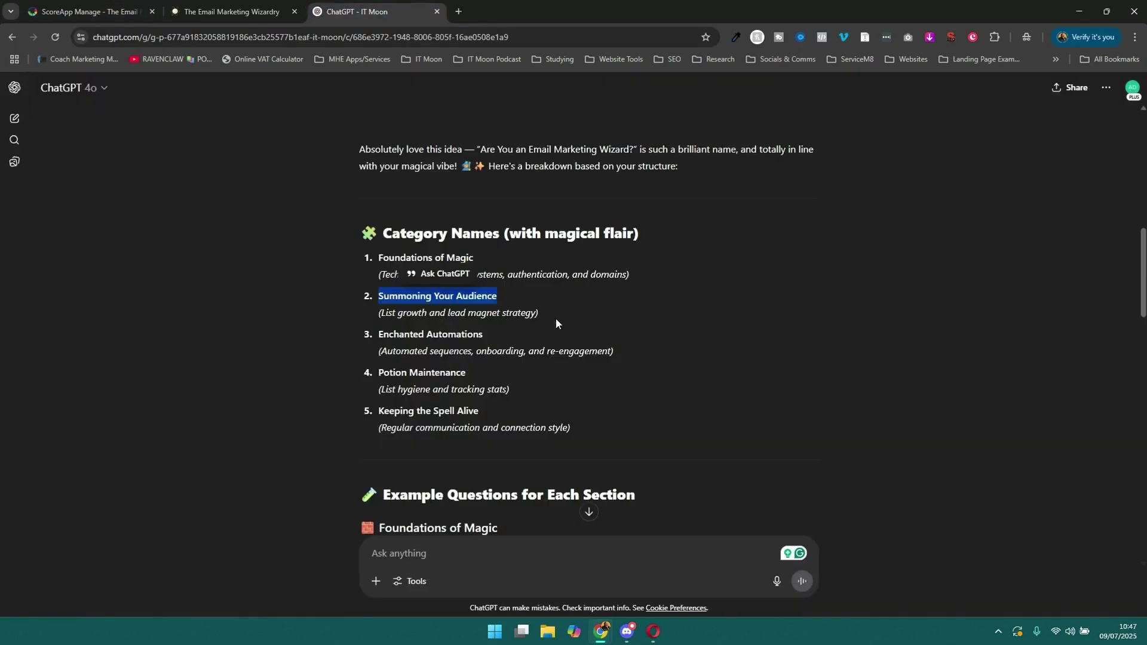
{"action": "left_click_drag", "start_coordinate": [543, 313], "coordinate": [375, 316]}
{"action": "left_click", "coordinate": [101, 4]}
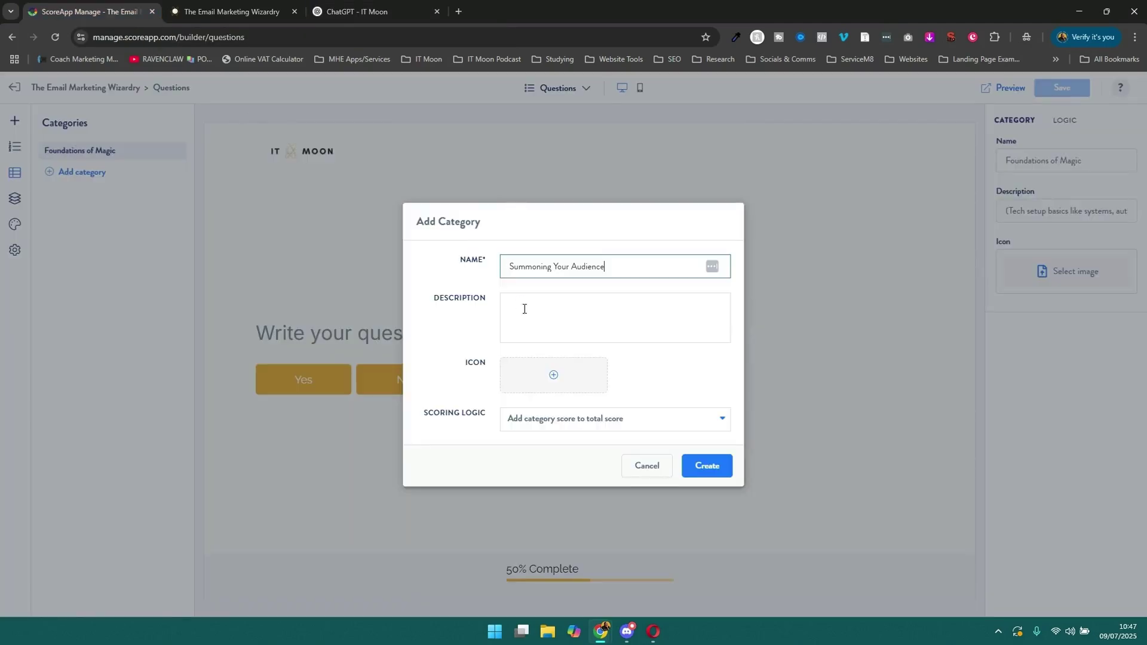
{"action": "left_click", "coordinate": [543, 323]}
{"action": "key", "text": "ctrl+v"}
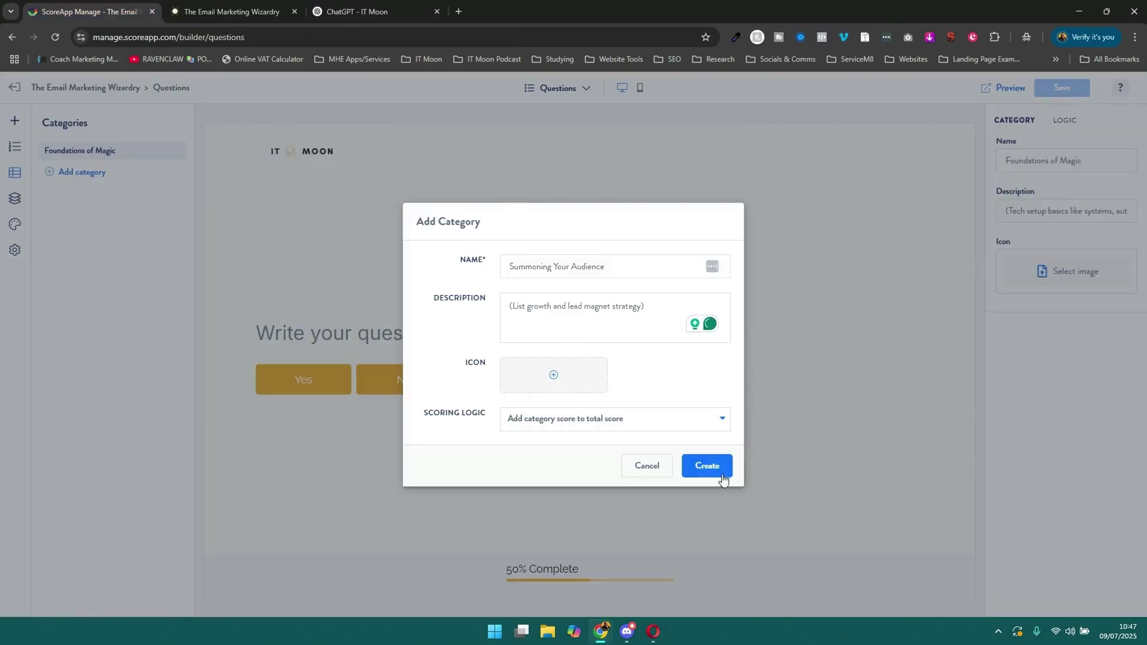
{"action": "left_click", "coordinate": [715, 470]}
Copy "Enchanted Automations" from ChatGPT and enter it as the name of a third ScoreApp category.
{"action": "left_click", "coordinate": [358, 12]}
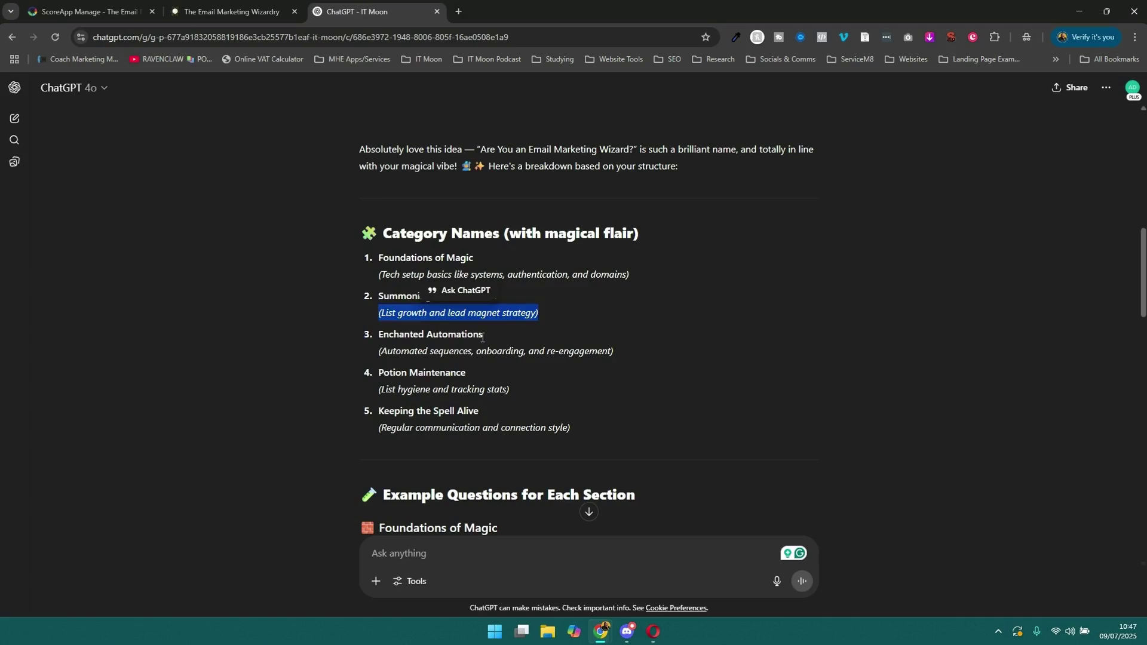
{"action": "left_click_drag", "start_coordinate": [483, 334], "coordinate": [372, 332]}
{"action": "left_click", "coordinate": [118, 15]}
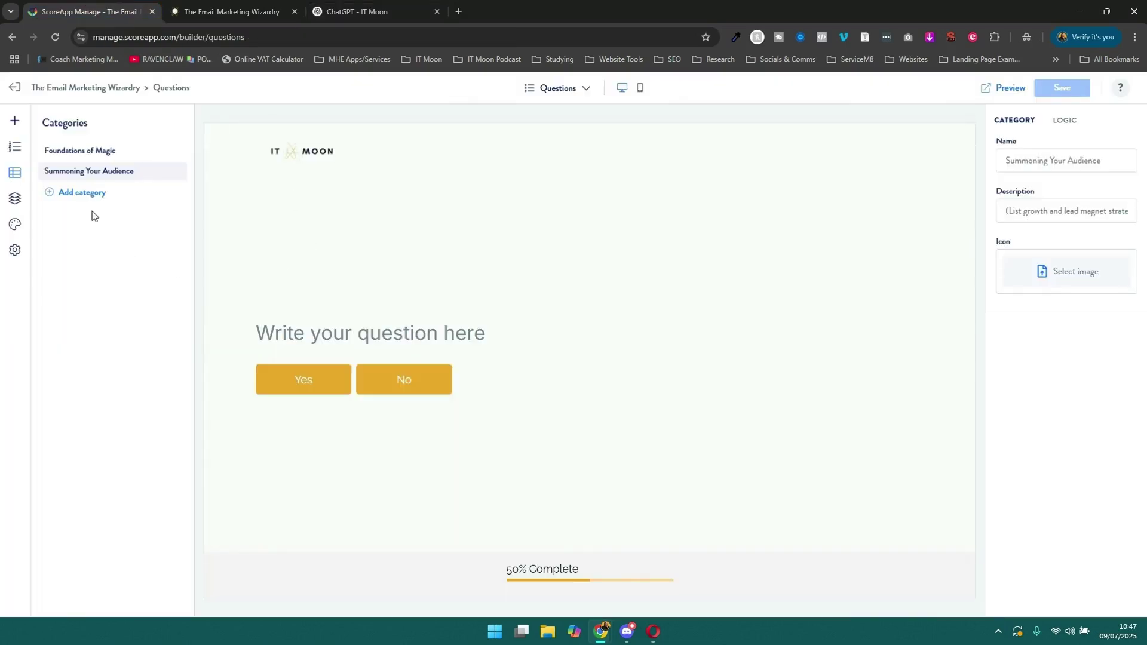
{"action": "left_click", "coordinate": [90, 193]}
{"action": "left_click", "coordinate": [521, 263]}
{"action": "key", "text": "ctrl+v"}
Copy "(Automated sequences, onboarding, and re-engagement)" from ChatGPT into the Enchanted Automations description and create that category in ScoreApp.
{"action": "left_click", "coordinate": [359, 11]}
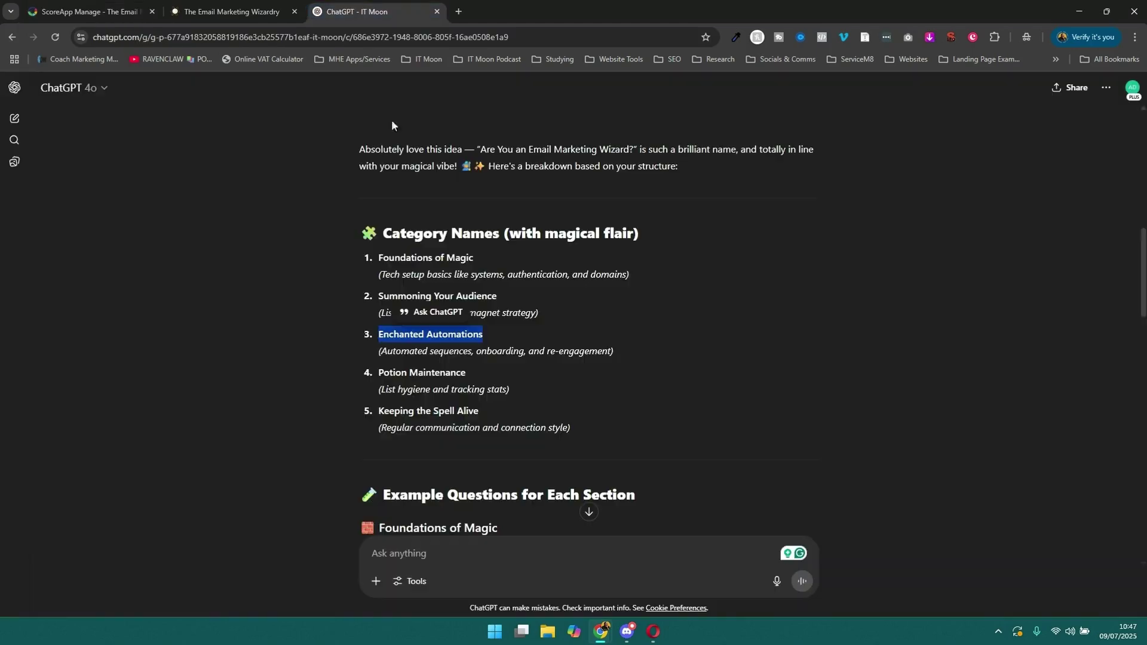
{"action": "left_click_drag", "start_coordinate": [614, 351], "coordinate": [353, 350]}
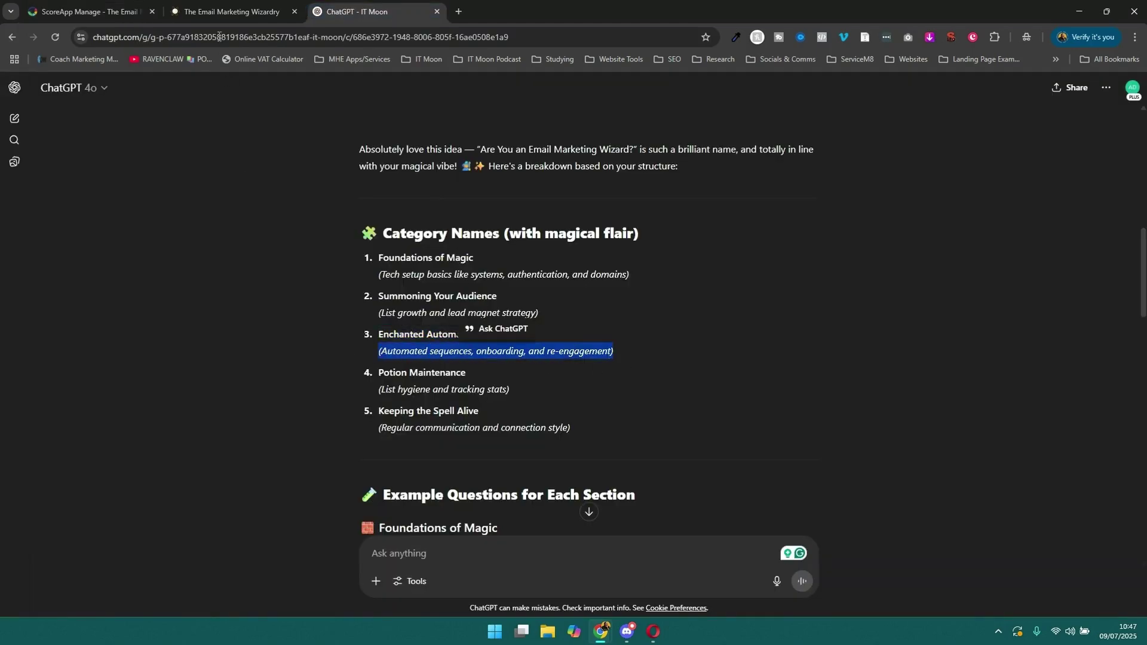
{"action": "left_click", "coordinate": [89, 12]}
{"action": "left_click", "coordinate": [577, 336]}
{"action": "key", "text": "ctrl+v"}
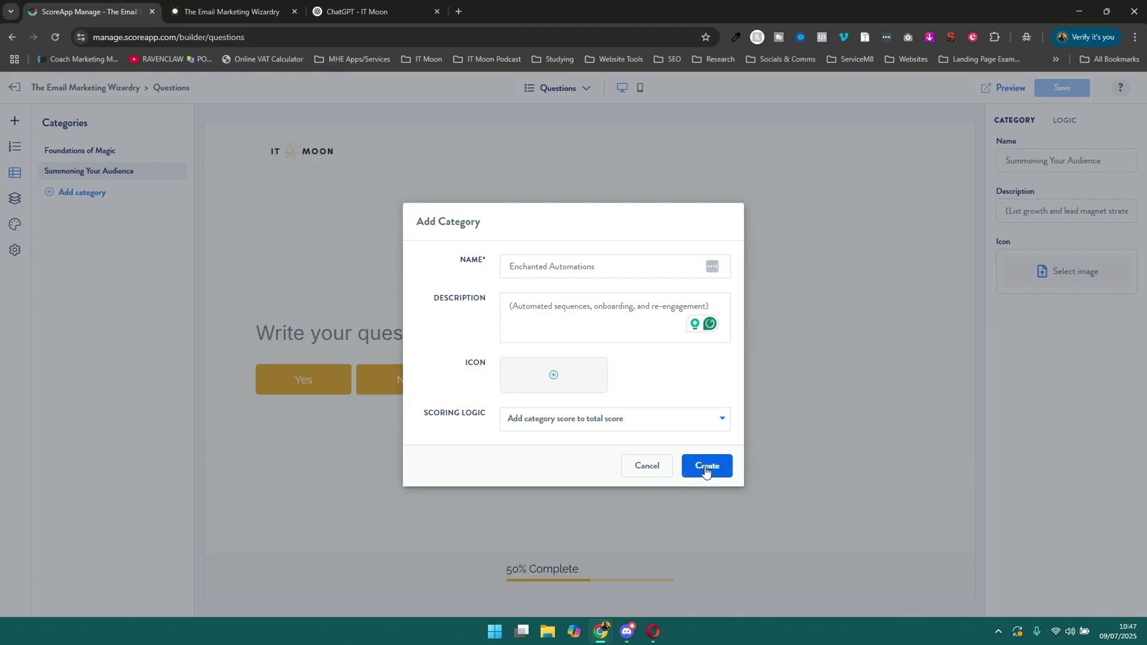
{"action": "left_click", "coordinate": [707, 466]}
Copy "Potion Maintenance" from ChatGPT and enter it as the name of a fourth ScoreApp category.
{"action": "left_click", "coordinate": [345, 6]}
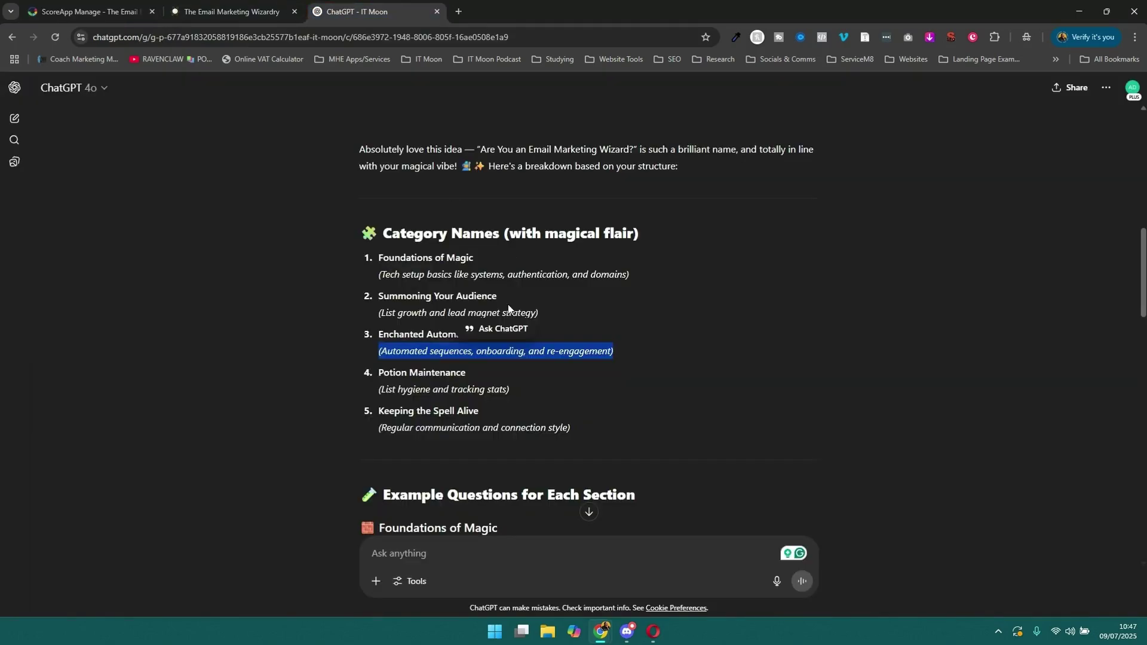
{"action": "left_click_drag", "start_coordinate": [467, 373], "coordinate": [377, 374]}
{"action": "left_click", "coordinate": [95, 12]}
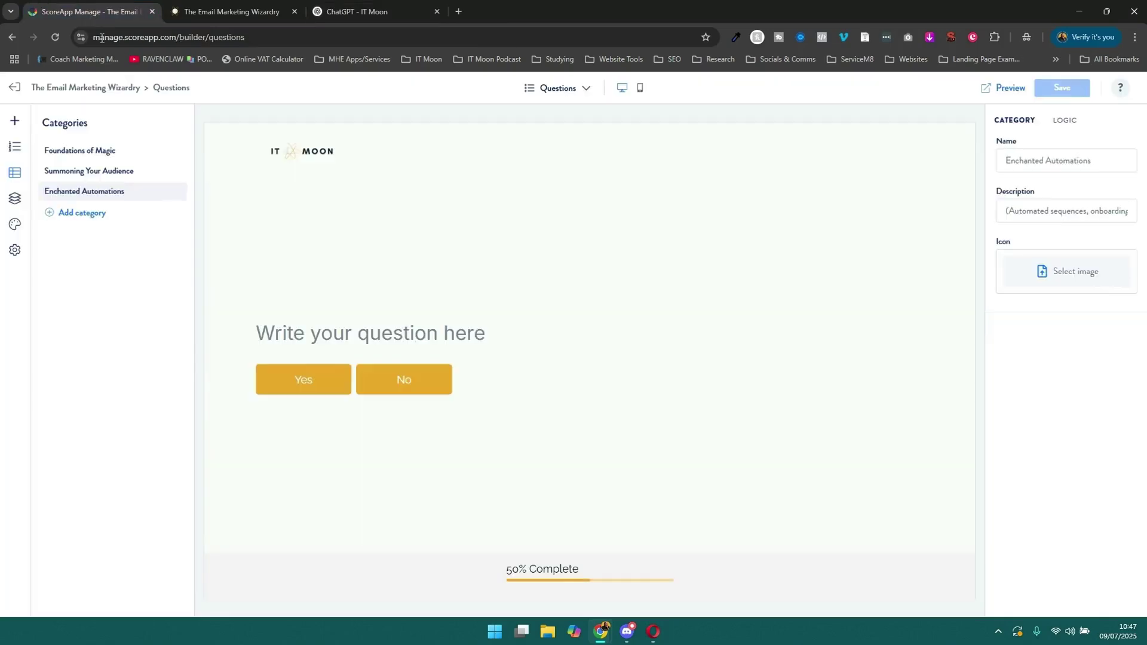
{"action": "left_click", "coordinate": [108, 213]}
{"action": "left_click", "coordinate": [598, 267]}
{"action": "key", "text": "ctrl+v"}
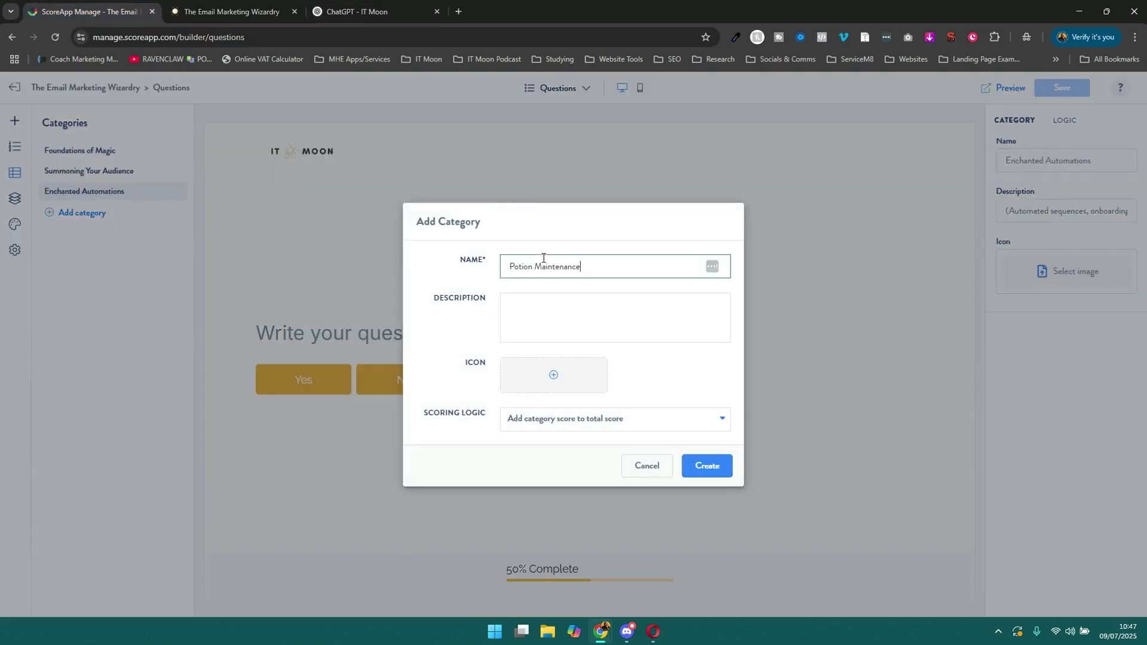
Copy "(List hygiene and tracking stats)" from ChatGPT into the Potion Maintenance description and create that category in ScoreApp.
{"action": "left_click", "coordinate": [352, 12]}
{"action": "left_click_drag", "start_coordinate": [561, 389], "coordinate": [377, 389]}
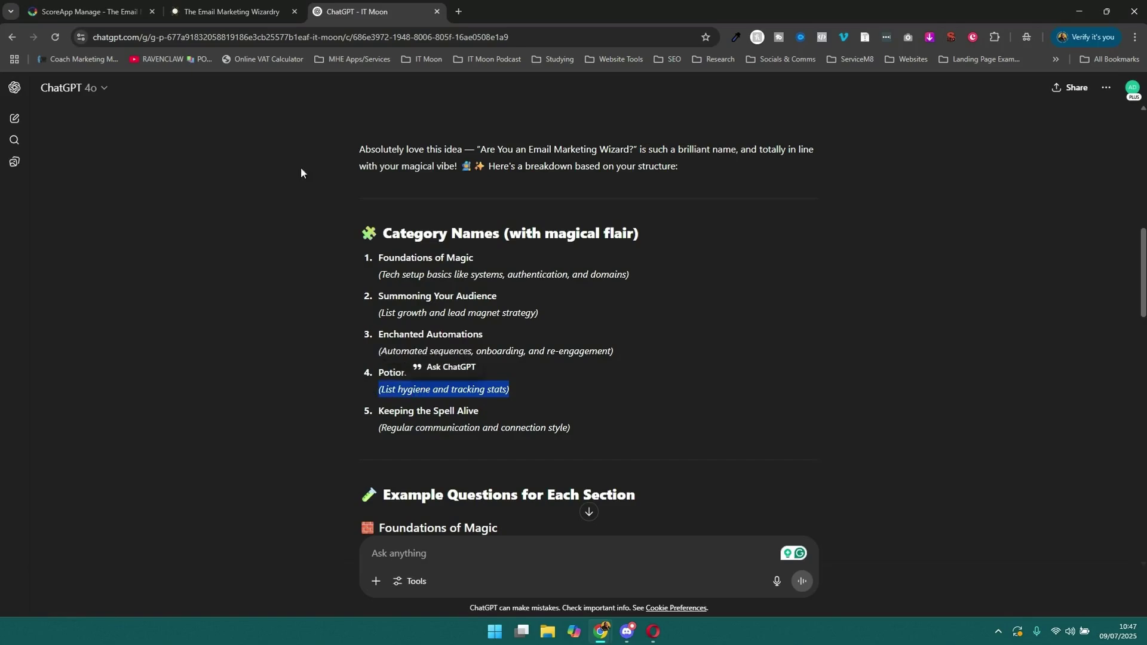
{"action": "left_click", "coordinate": [143, 13]}
{"action": "left_click", "coordinate": [508, 317]}
{"action": "key", "text": "ctrl+v"}
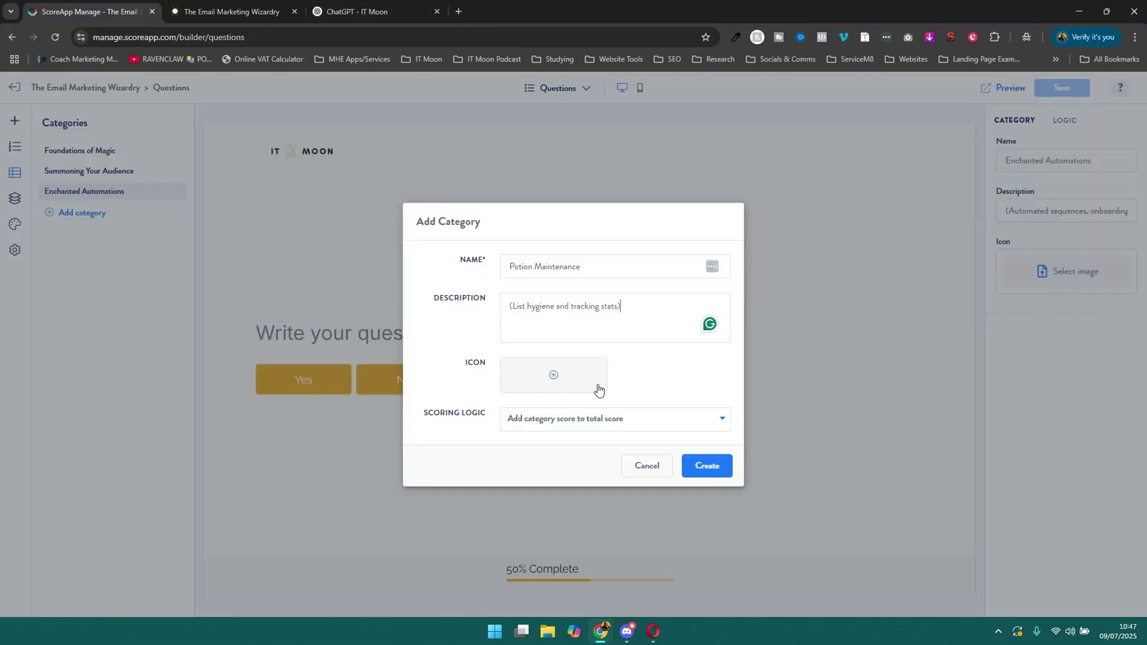
{"action": "left_click", "coordinate": [719, 475]}
Copy "Keeping the Spell Alive" from ChatGPT and enter it as the name of a fifth ScoreApp category.
{"action": "left_click", "coordinate": [358, 11]}
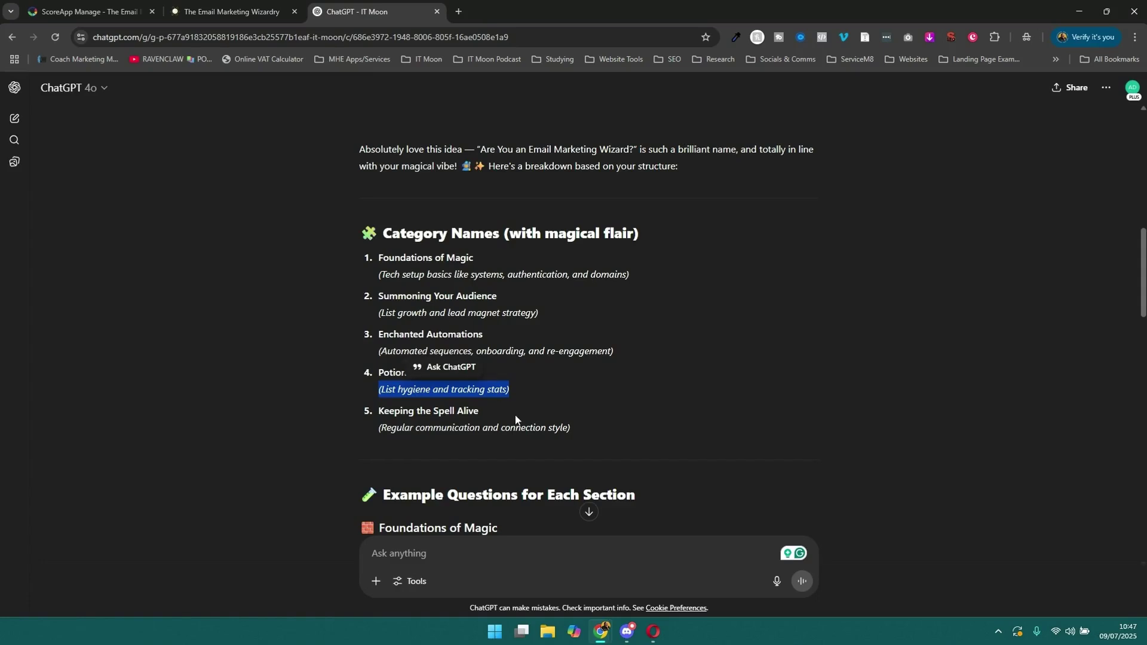
{"action": "left_click_drag", "start_coordinate": [515, 418], "coordinate": [378, 418]}
{"action": "key", "text": "ctrl+c"}
{"action": "left_click", "coordinate": [90, 11]}
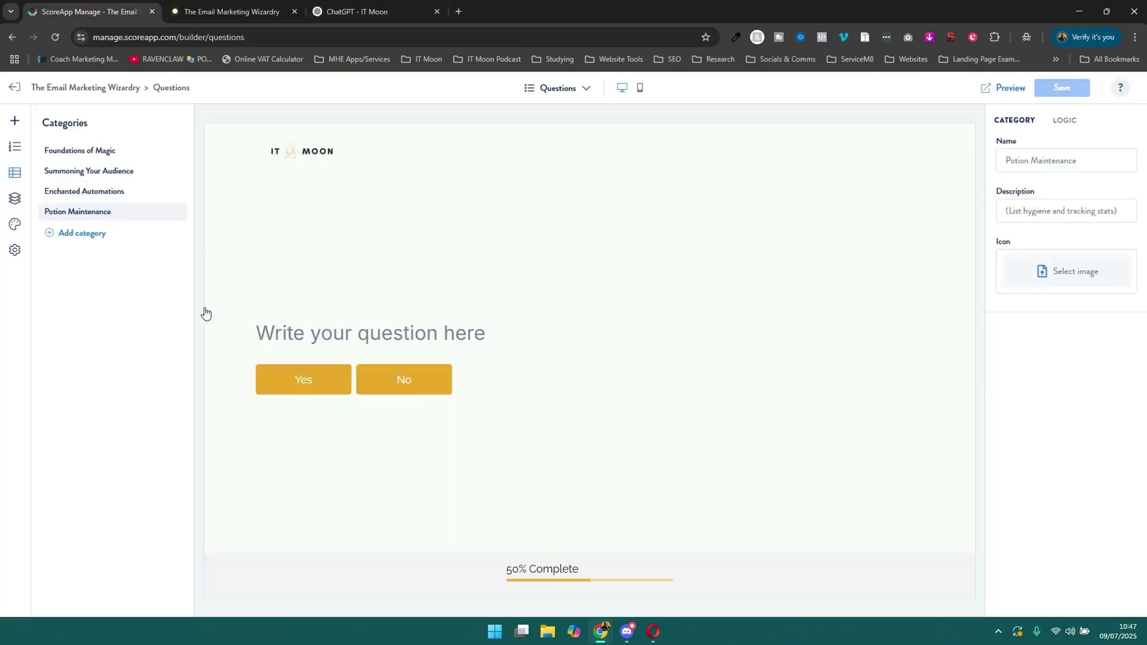
{"action": "left_click", "coordinate": [81, 233]}
{"action": "left_click", "coordinate": [359, 11]}
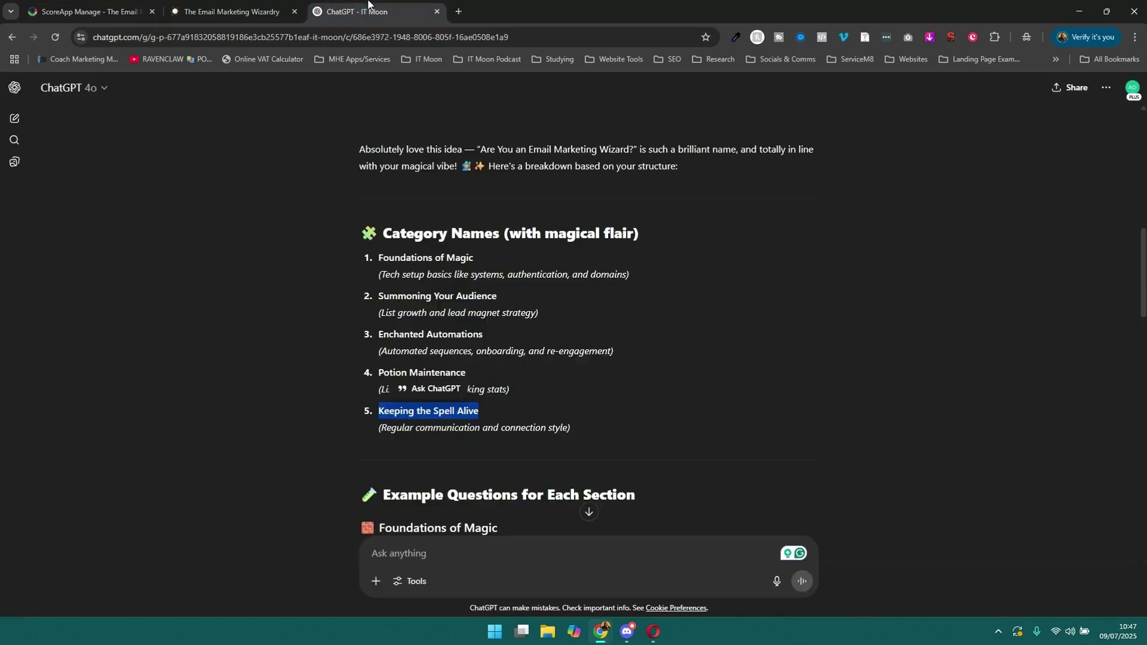
{"action": "key", "text": "ctrl+Tab"}
{"action": "key", "text": "ctrl+v"}
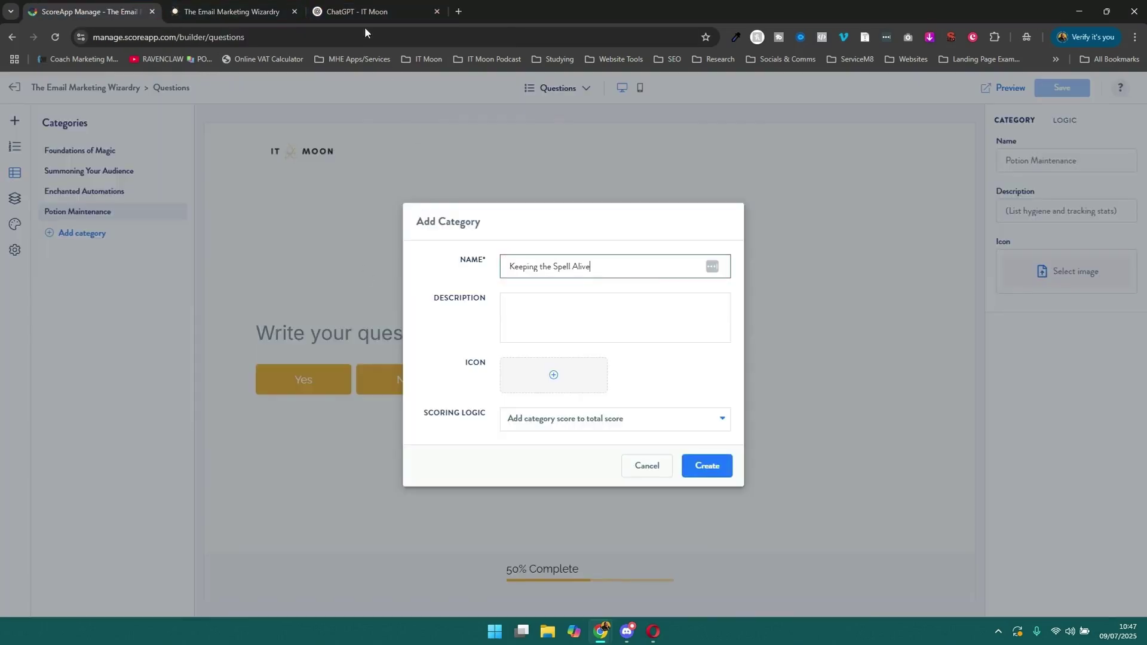
Copy "(Regular communication and connection style)" from ChatGPT into the fifth category's description and create the category in ScoreApp.
{"action": "key", "text": "ctrl+shift+Tab"}
{"action": "left_click_drag", "start_coordinate": [582, 430], "coordinate": [324, 425]}
{"action": "key", "text": "ctrl+c"}
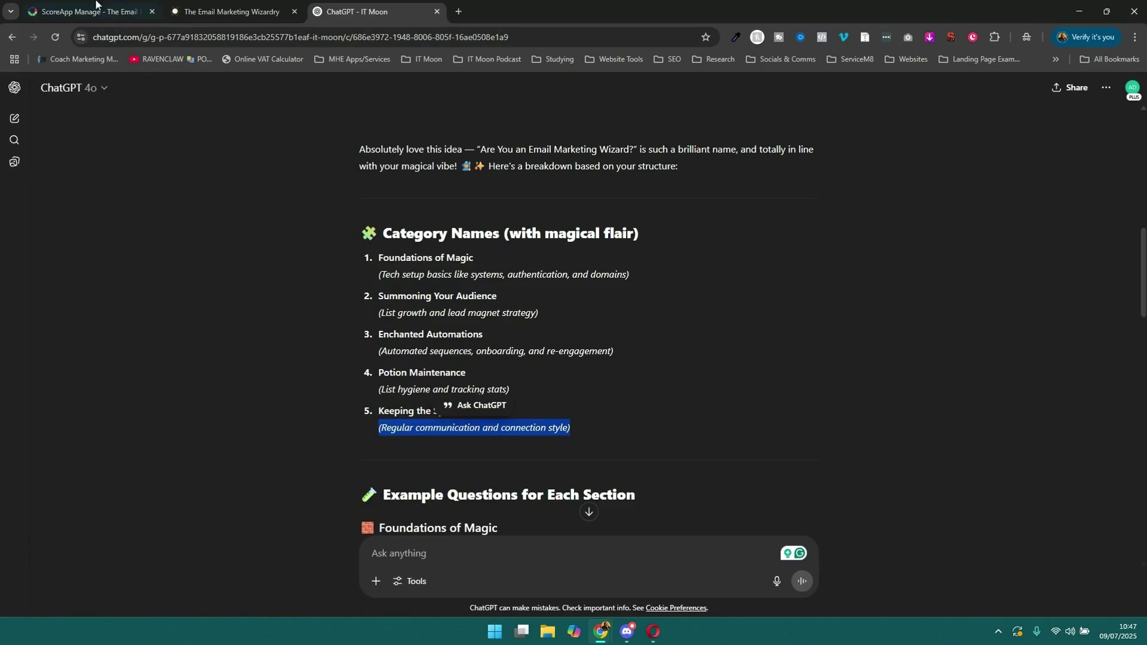
{"action": "key", "text": "ctrl+Tab"}
{"action": "left_click", "coordinate": [505, 315]}
{"action": "key", "text": "ctrl+v"}
{"action": "left_click", "coordinate": [696, 469]}
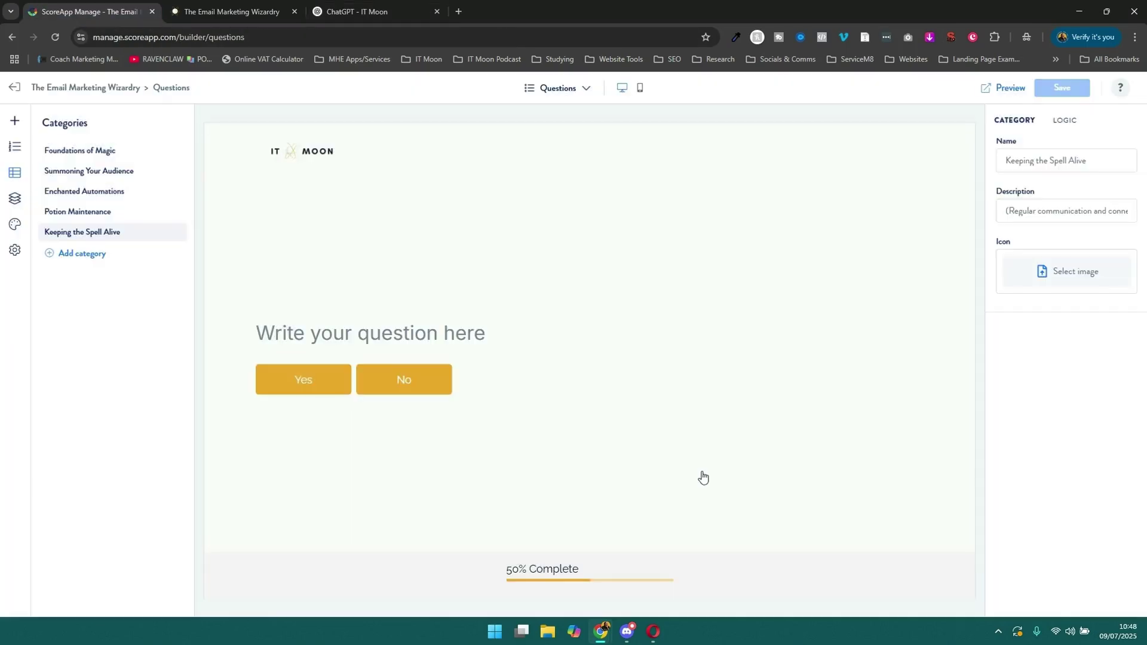
Switch to ChatGPT and review the example questions suggested for each category.
{"action": "key", "text": "ctrl+shift+Tab"}
{"action": "scroll", "coordinate": [647, 292], "scroll_direction": "down", "scroll_amount": 5}
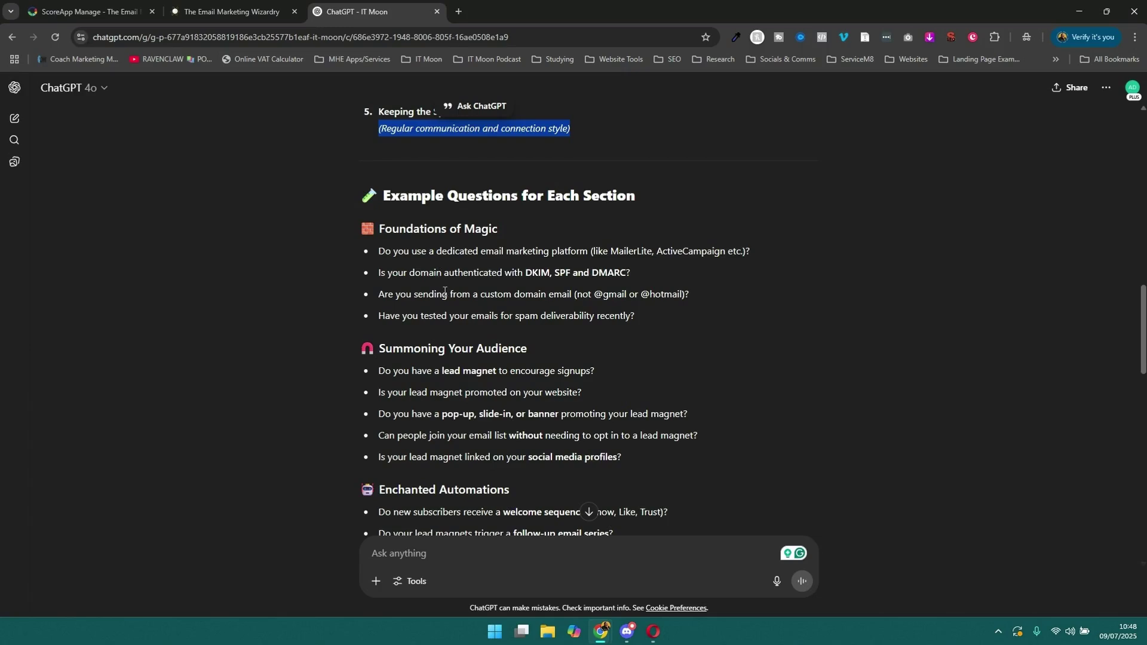
{"action": "scroll", "coordinate": [444, 292], "scroll_direction": "down", "scroll_amount": 1}
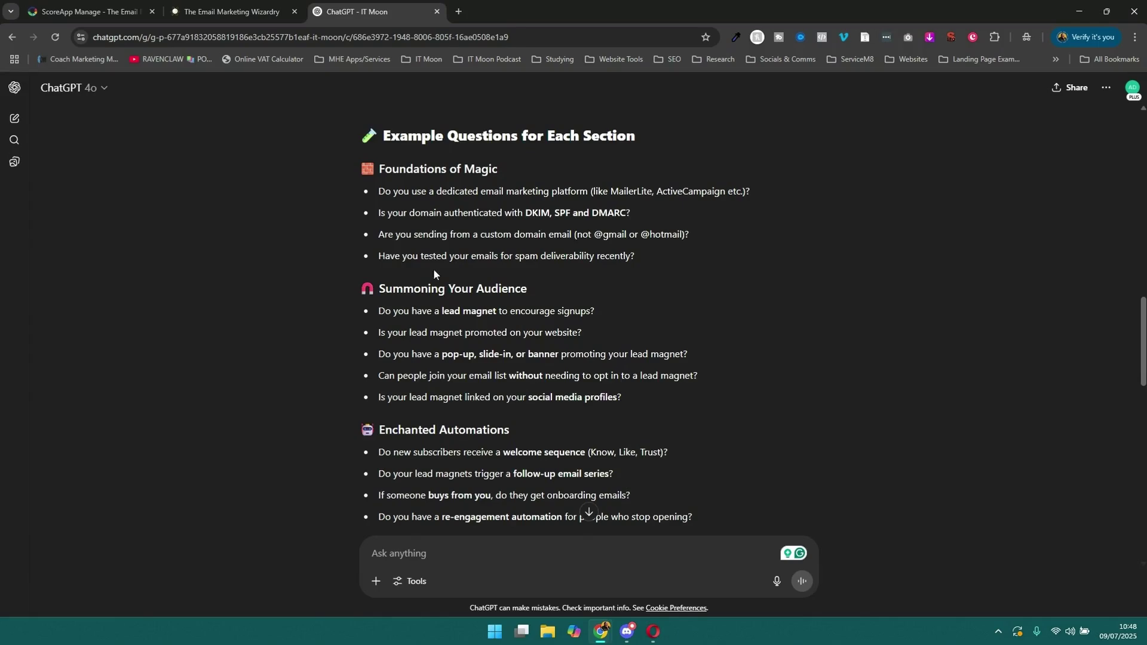
{"action": "scroll", "coordinate": [442, 287], "scroll_direction": "down", "scroll_amount": 2}
{"action": "scroll", "coordinate": [413, 337], "scroll_direction": "down", "scroll_amount": 6}
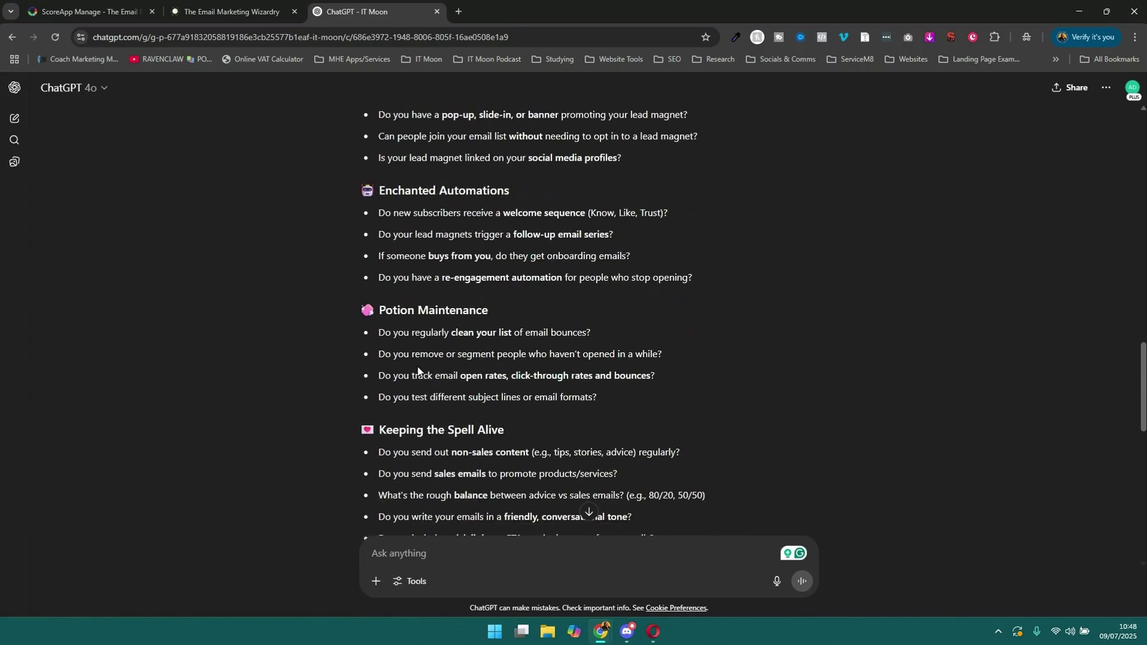
{"action": "scroll", "coordinate": [421, 369], "scroll_direction": "up", "scroll_amount": 4}
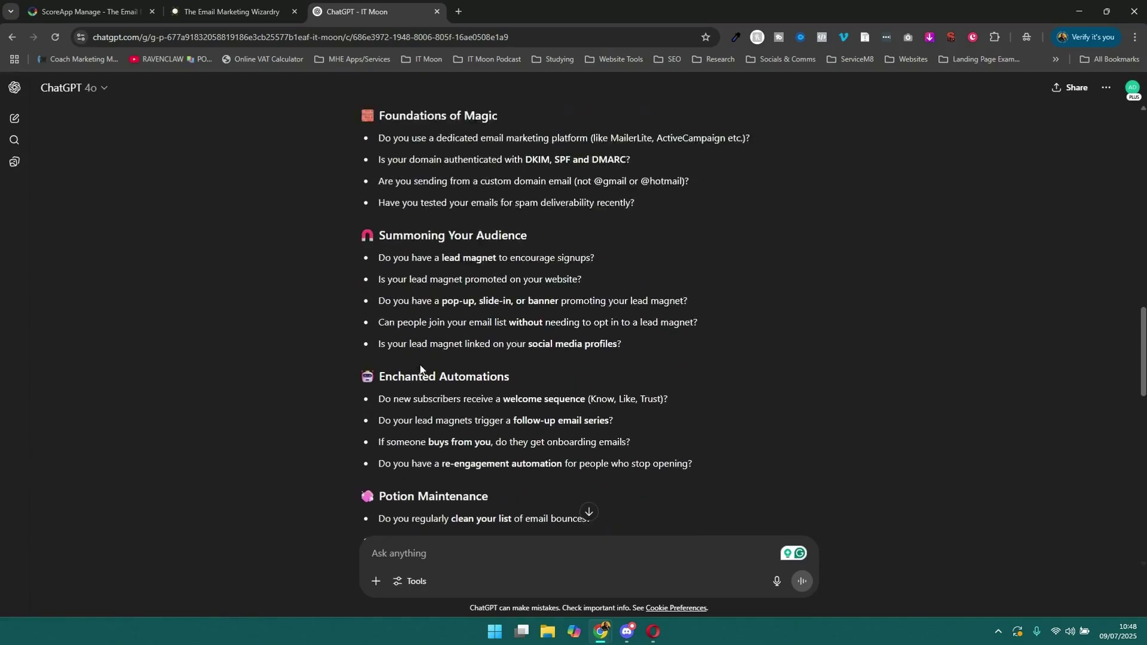
Replace ScoreApp's placeholder Yes/No question with "Do you use a dedicated email marketing platform (like MailerLite, ActiveCampaign etc.)?" copied from ChatGPT.
{"action": "left_click", "coordinate": [62, 7]}
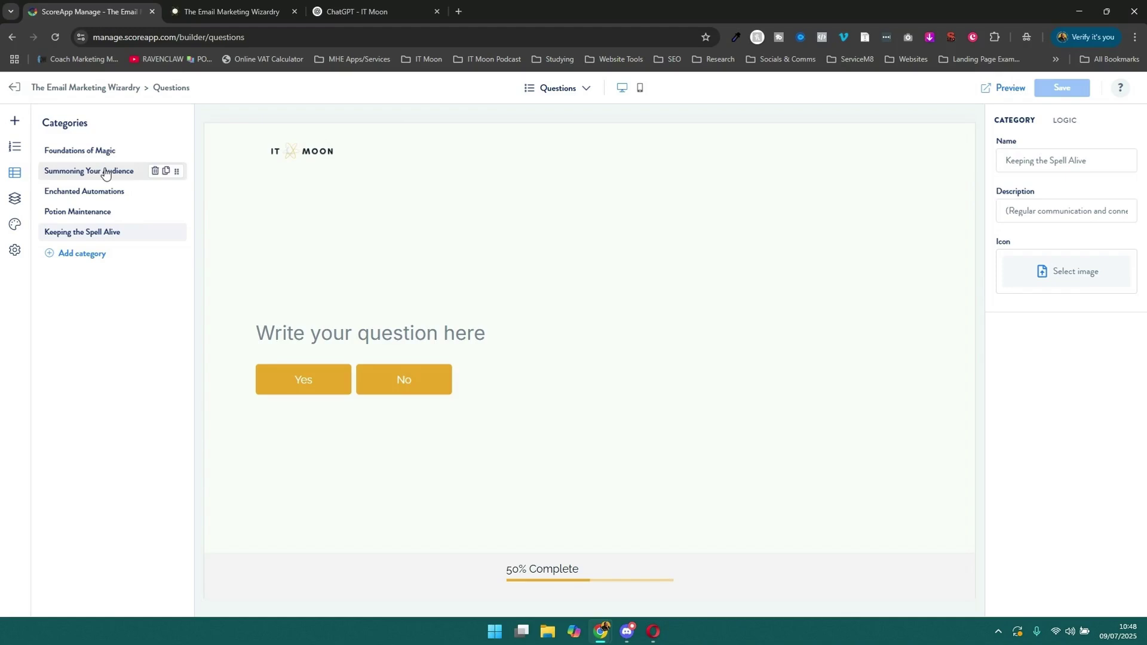
{"action": "left_click", "coordinate": [15, 147]}
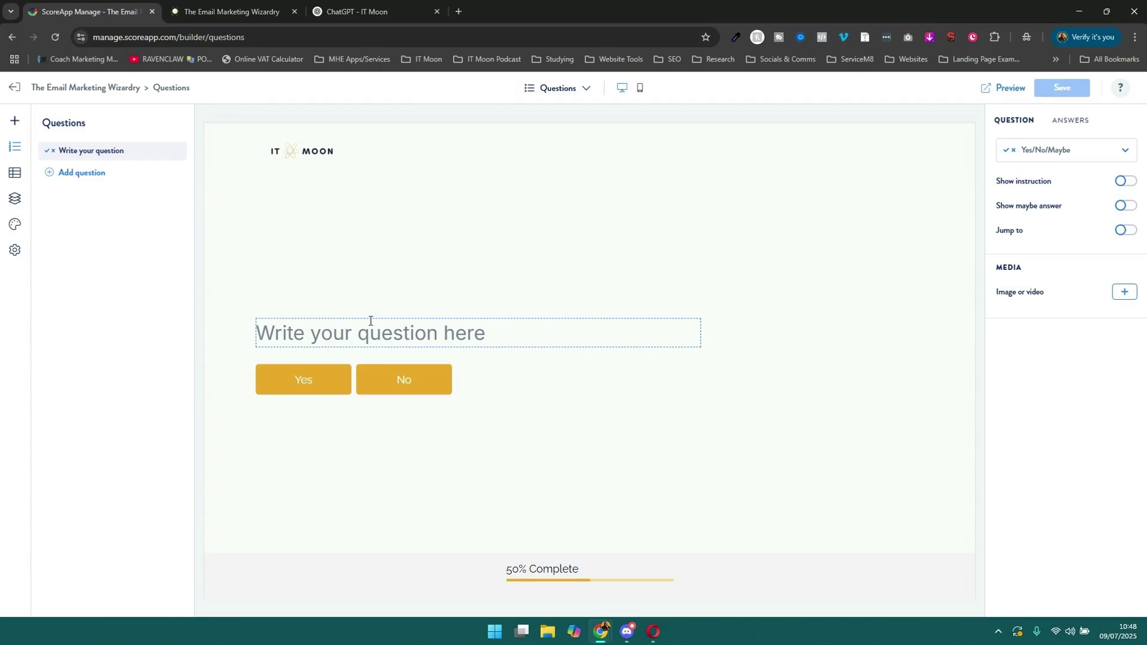
{"action": "left_click", "coordinate": [87, 174]}
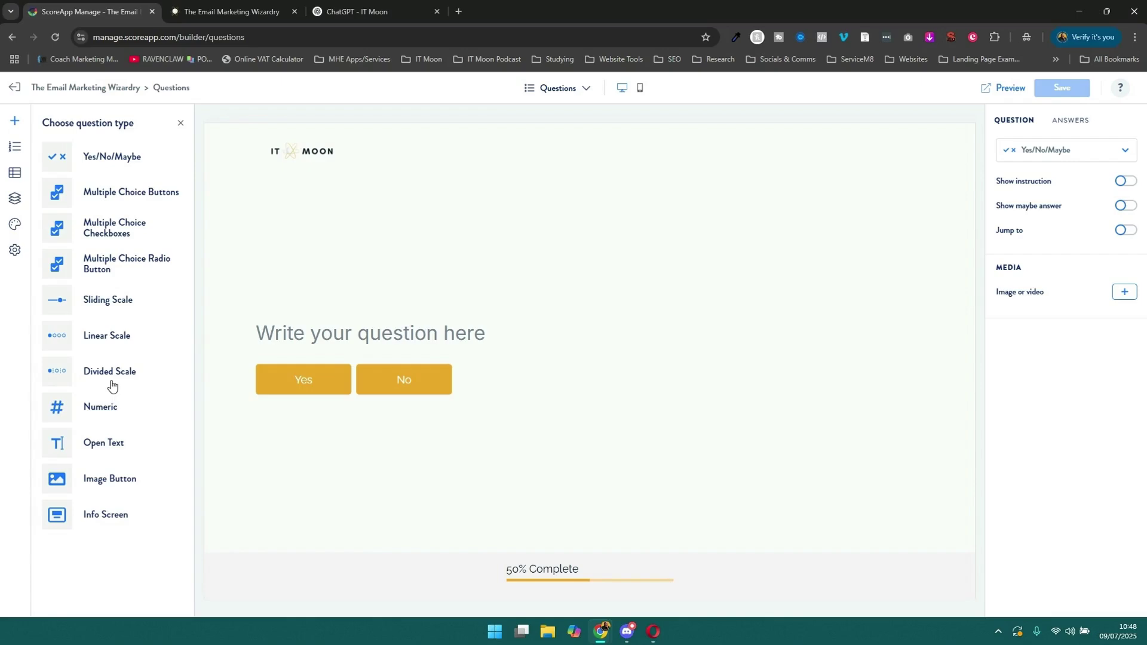
{"action": "left_click", "coordinate": [348, 10]}
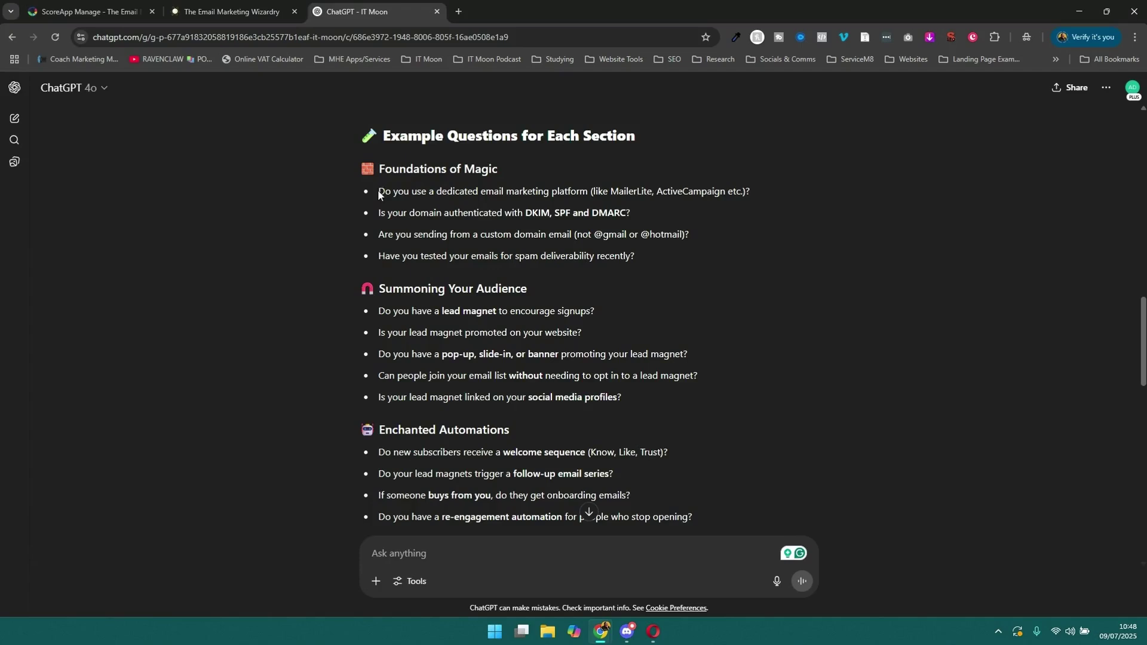
{"action": "left_click_drag", "start_coordinate": [377, 189], "coordinate": [753, 192]}
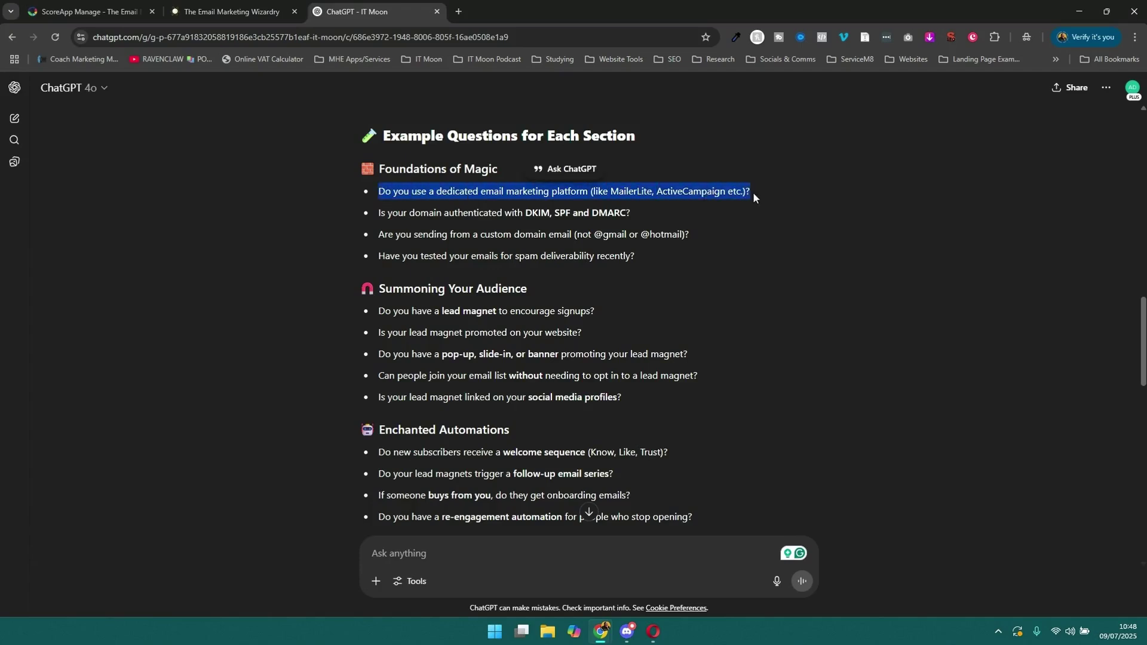
{"action": "left_click", "coordinate": [89, 11]}
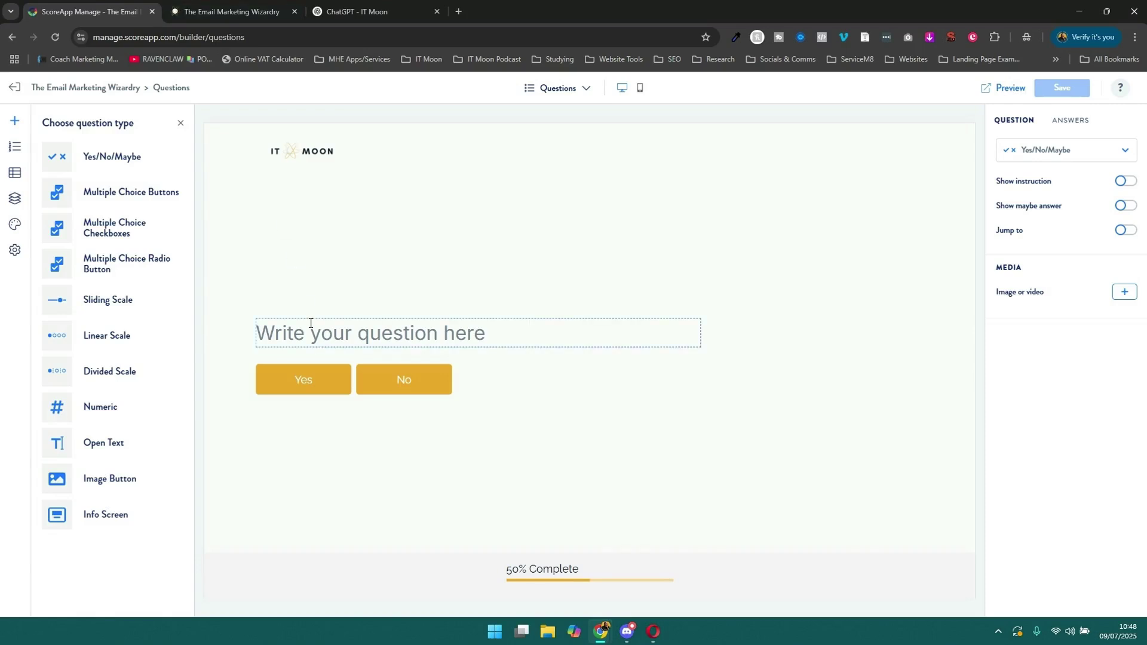
{"action": "left_click", "coordinate": [319, 340]}
{"action": "key", "text": "ctrl+v"}
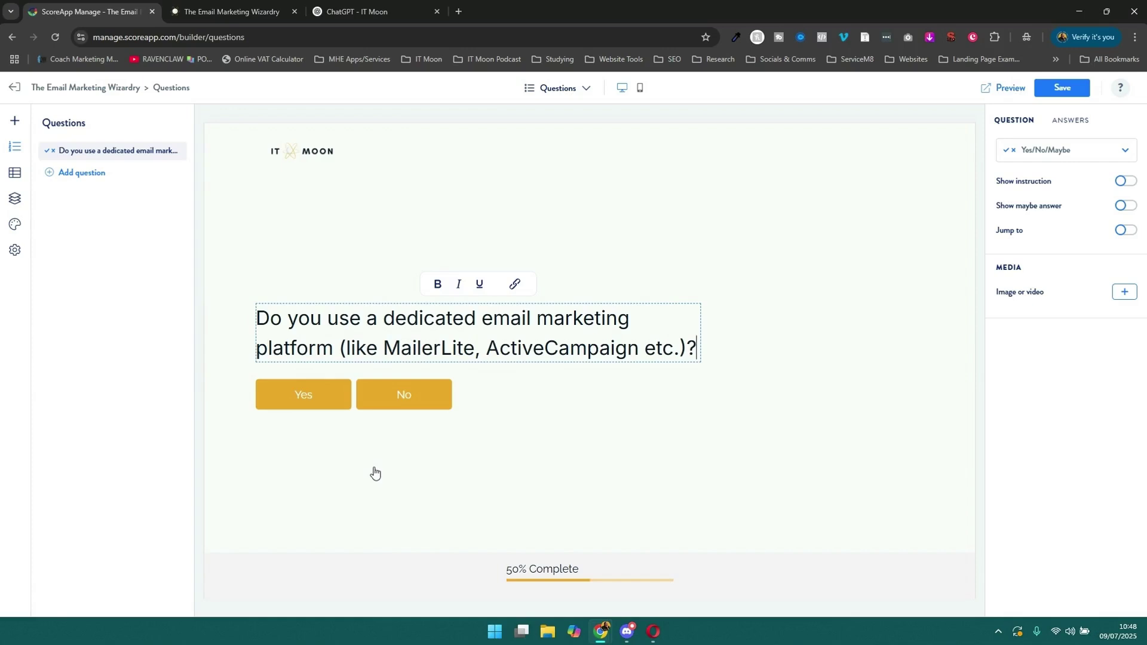
Change the question's Yes answer text to "Yes, I have a email marketing system".
{"action": "left_click", "coordinate": [305, 396]}
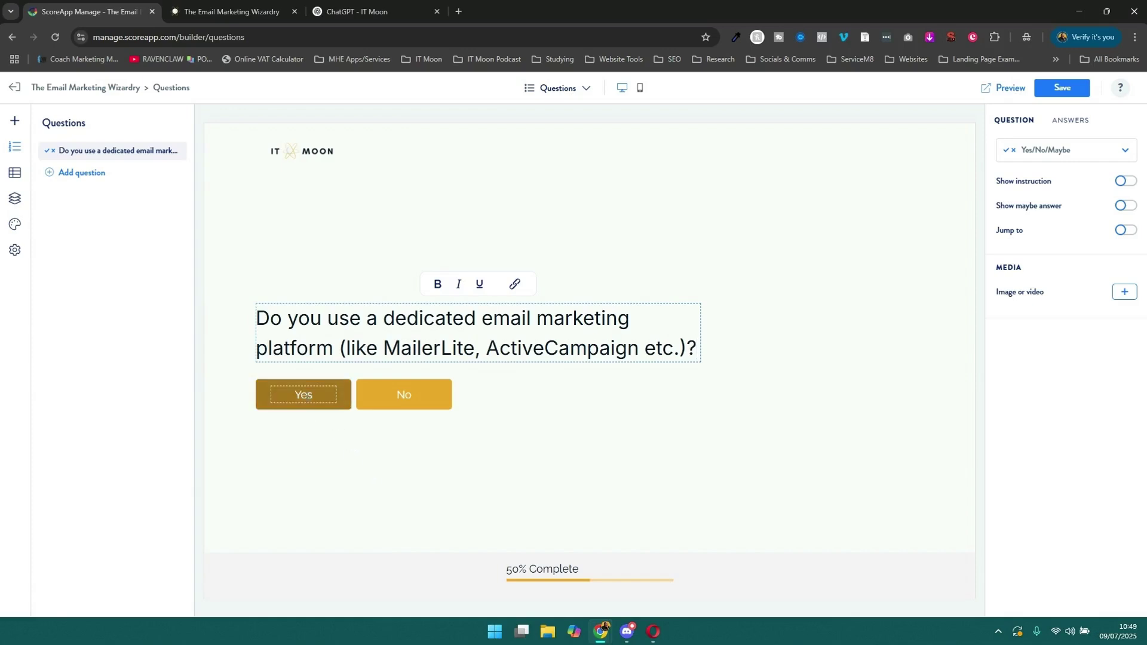
{"action": "double_click", "coordinate": [305, 396]}
{"action": "type", "text": "Yes, "}
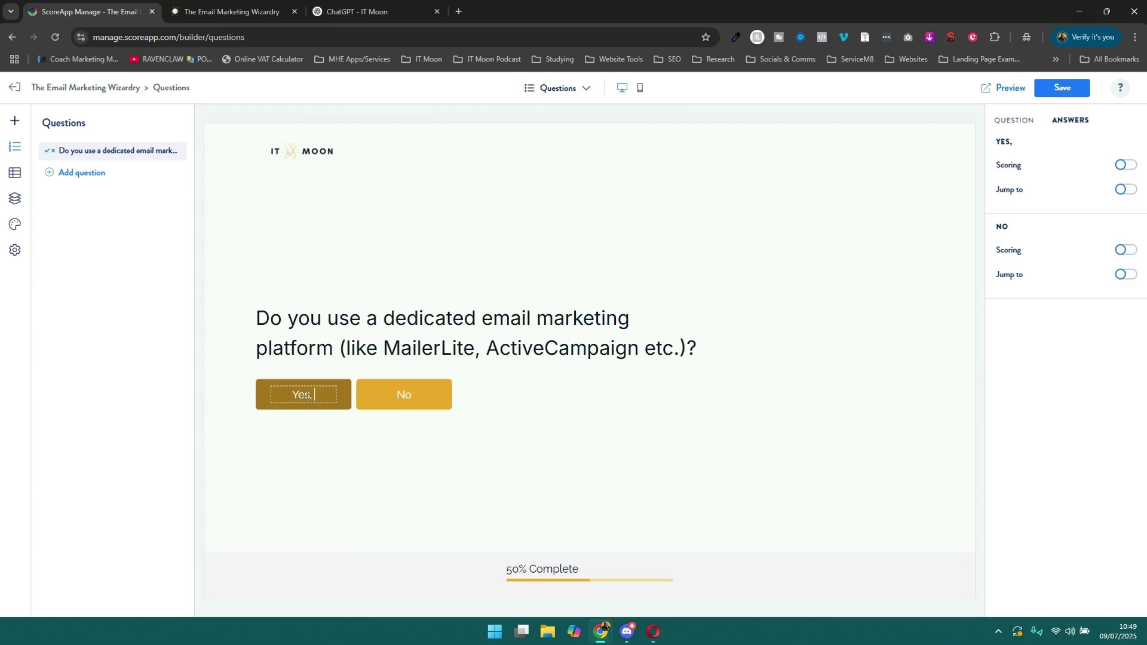
{"action": "type", "text": "I have a emai"}
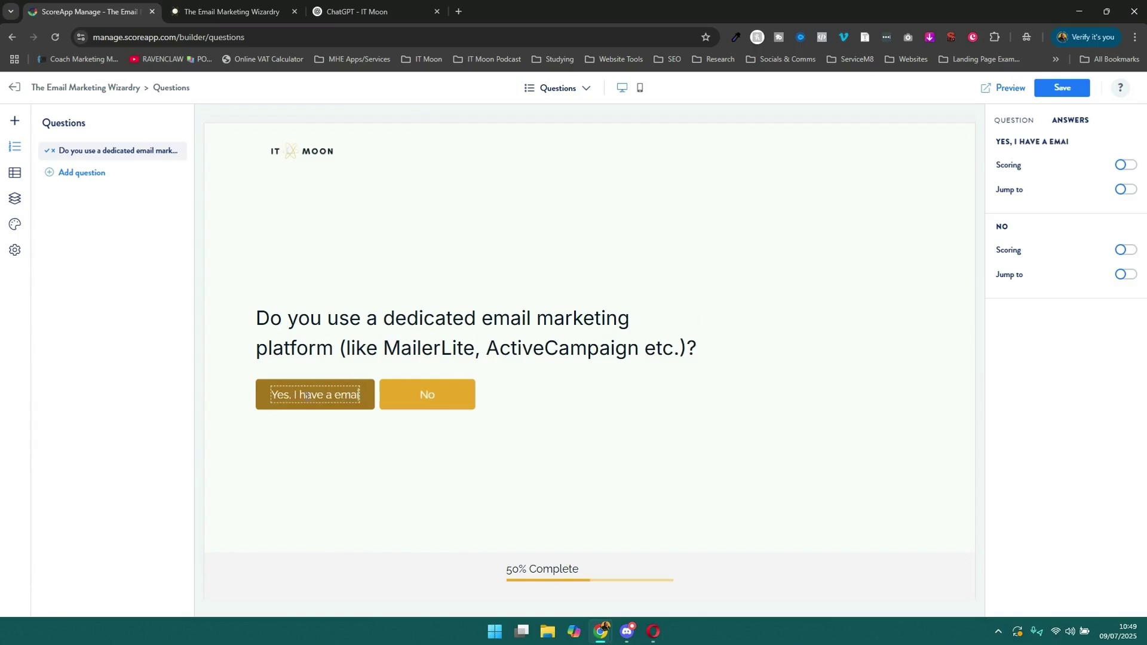
{"action": "type", "text": "l marketing system"}
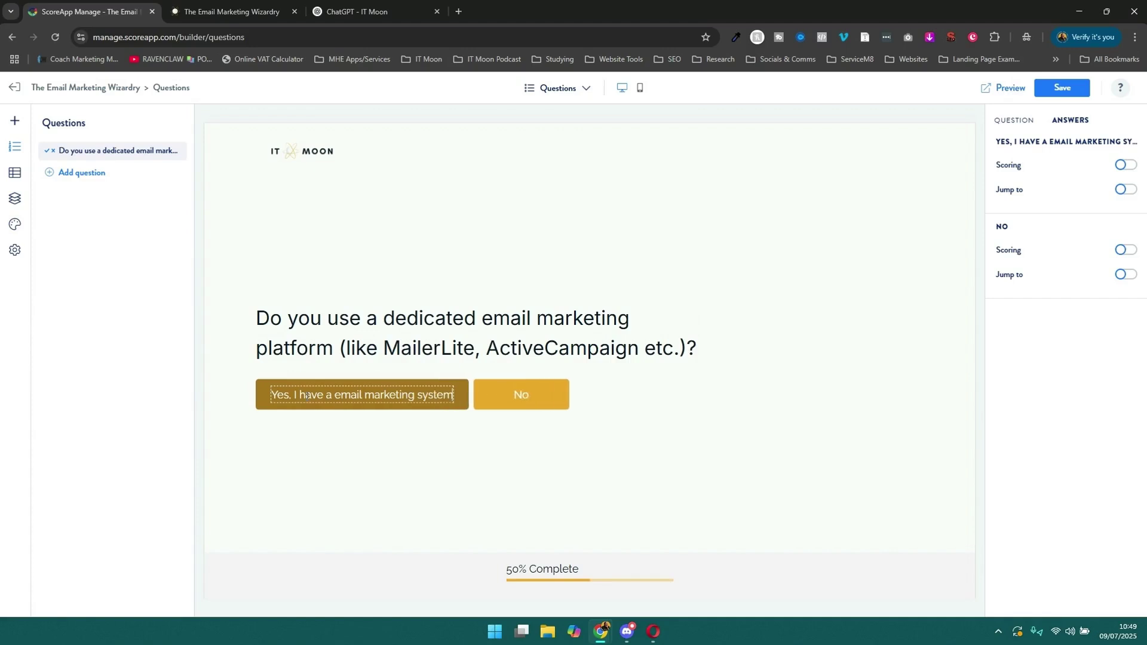
Change the question's No answer text to "No, I send them manually or not at all".
{"action": "left_click", "coordinate": [519, 395]}
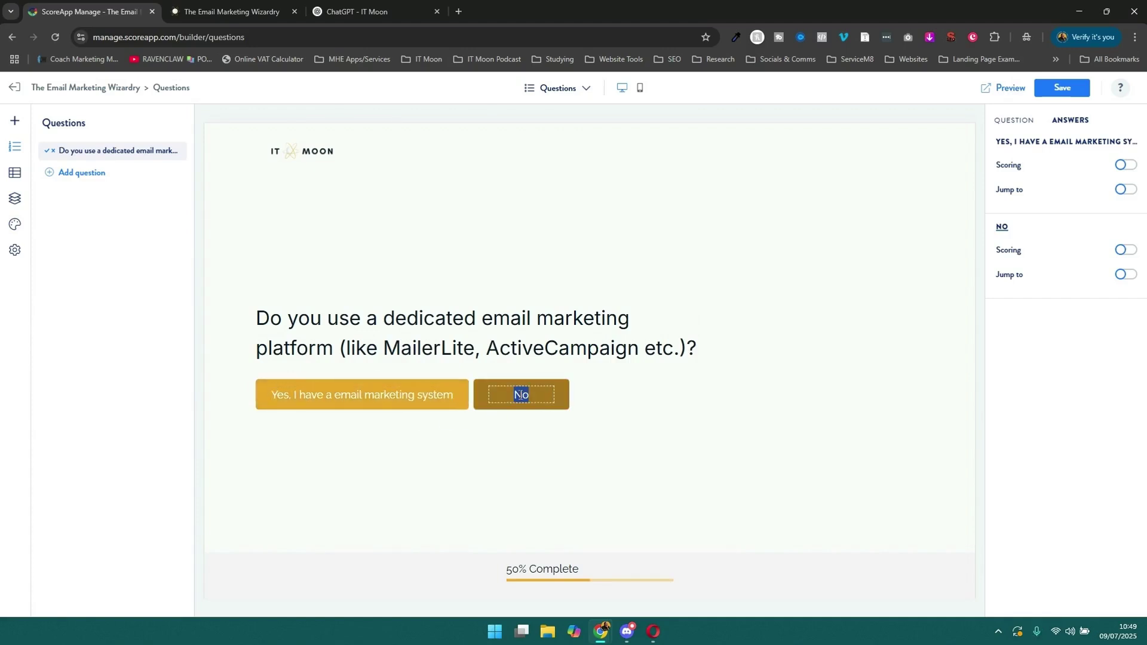
{"action": "type", "text": "No, I send them manually"}
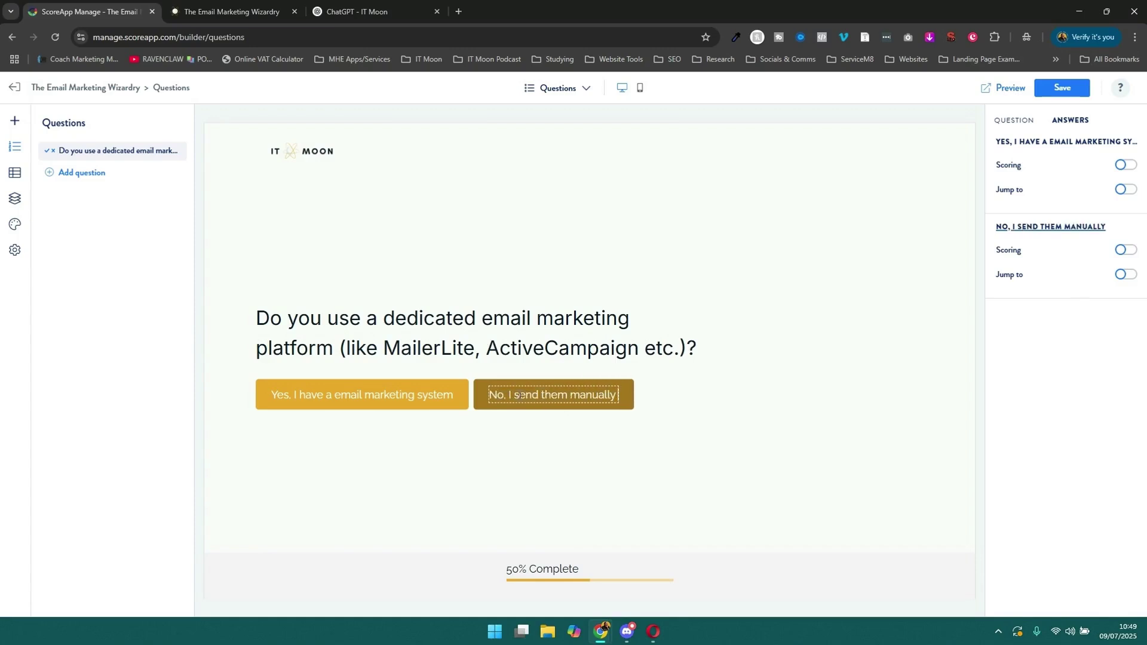
{"action": "type", "text": " or not at all"}
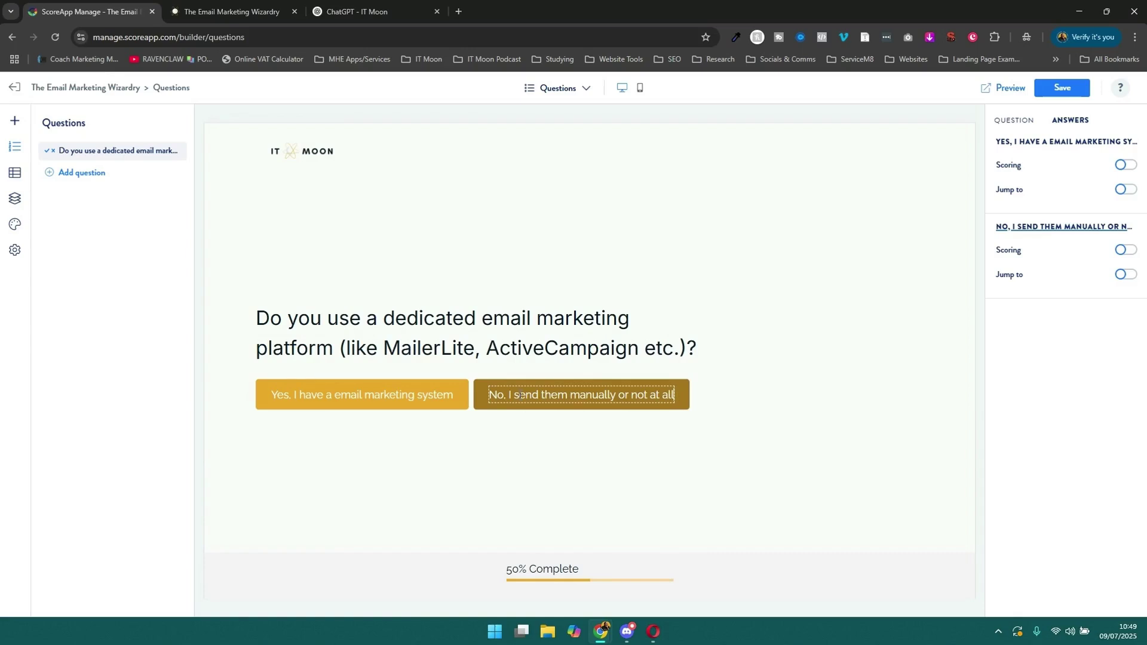
{"action": "left_click", "coordinate": [805, 357]}
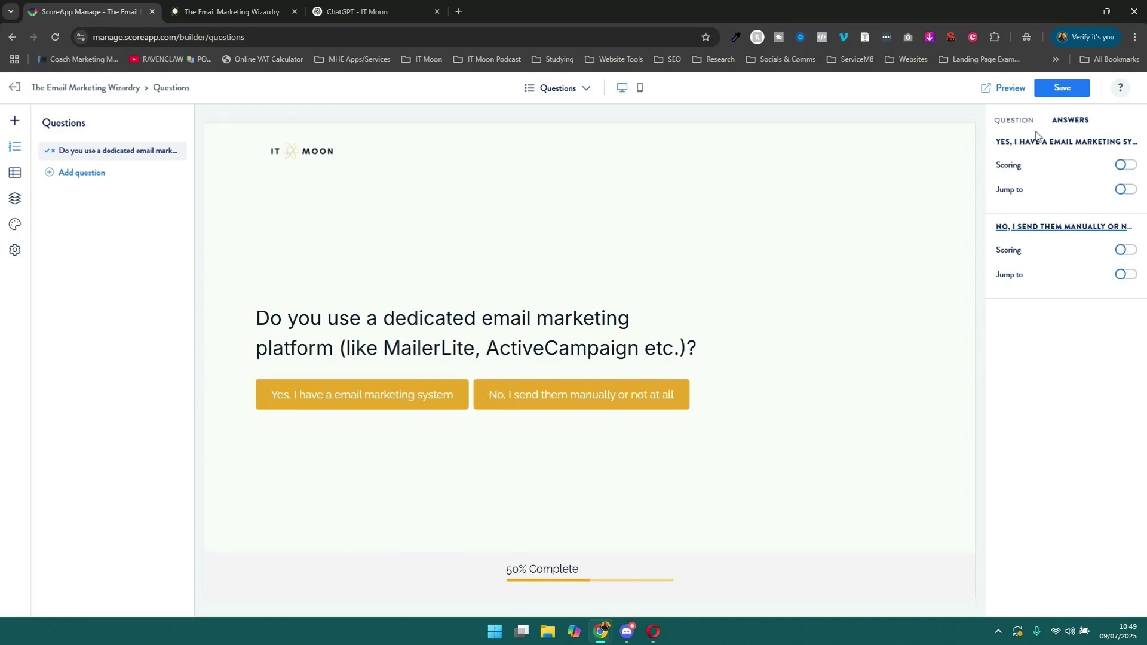
Enable scoring for the "Yes, I have a email marketing system" answer and assign it to the Foundations of Magic category.
{"action": "left_click", "coordinate": [1131, 168]}
{"action": "left_click", "coordinate": [1054, 185]}
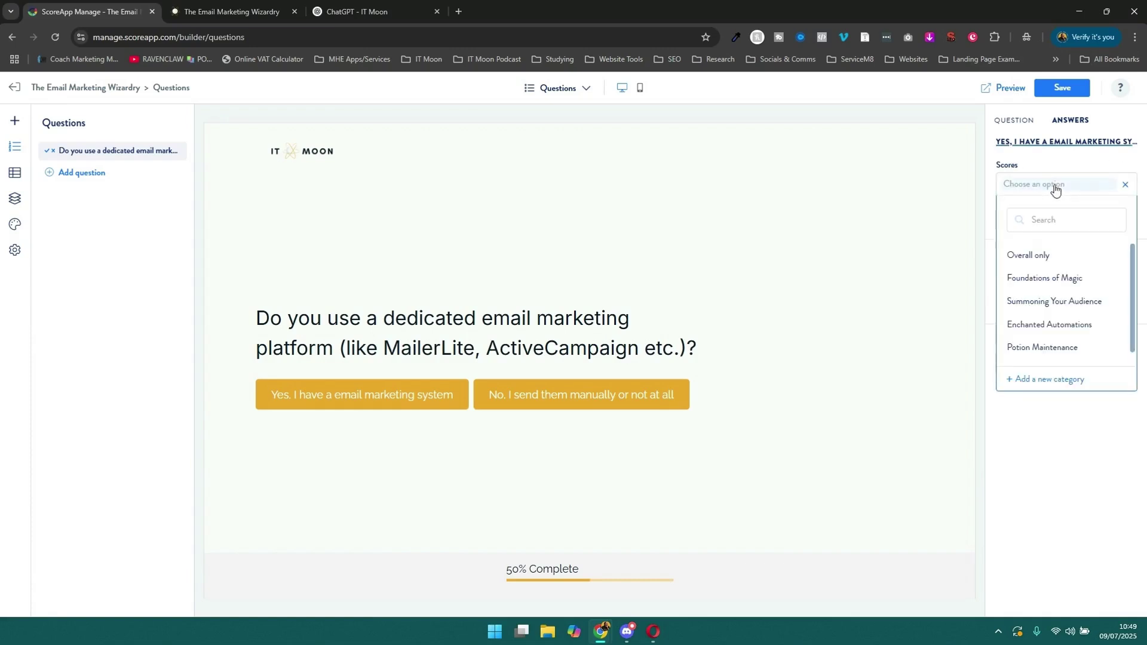
{"action": "left_click", "coordinate": [1061, 284]}
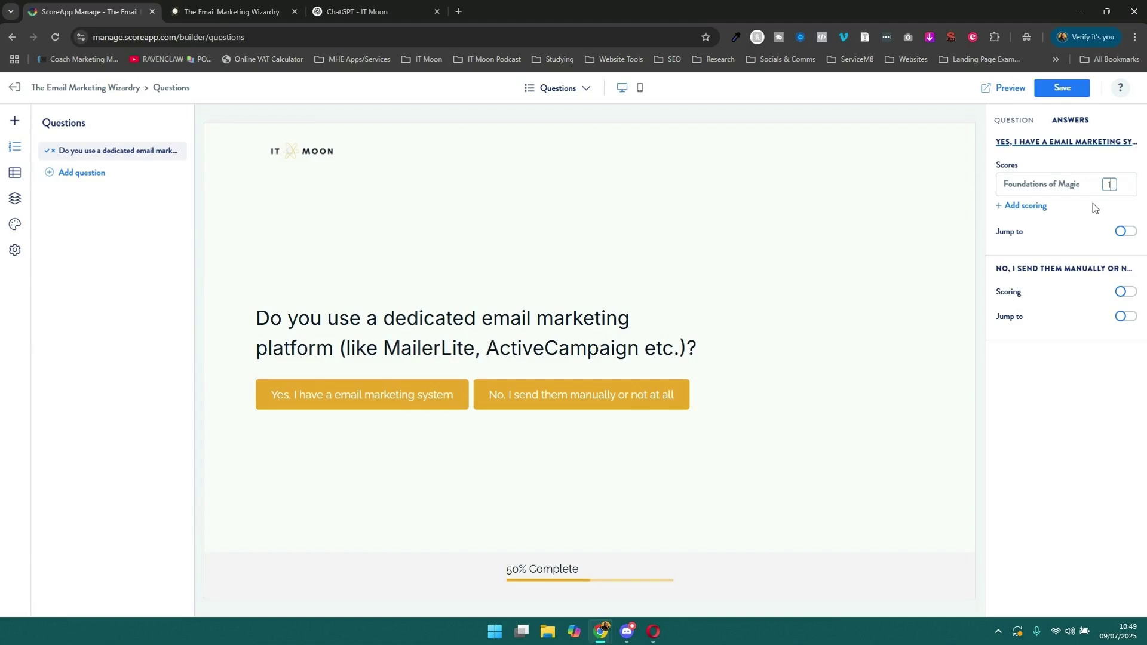
Score the "No, I send them manually or not at all" answer 0 in Foundations of Magic and raise the Yes answer's score to 5.
{"action": "left_click", "coordinate": [1126, 291]}
{"action": "left_click", "coordinate": [1086, 311]}
{"action": "left_click", "coordinate": [1045, 404]}
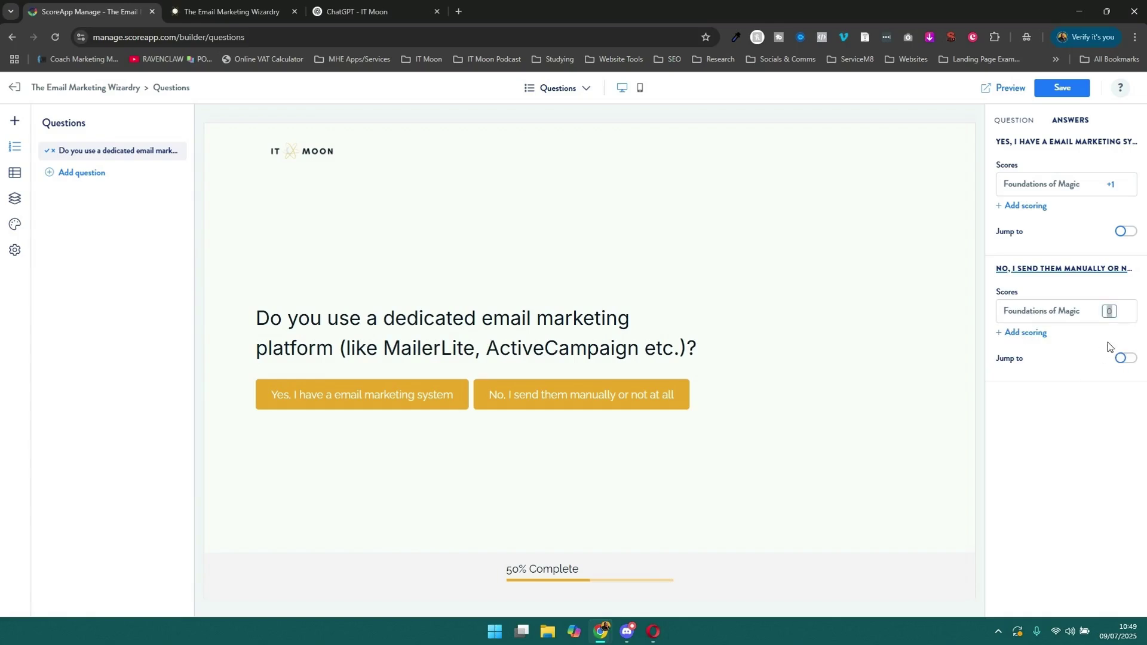
{"action": "left_click", "coordinate": [1098, 399]}
{"action": "left_click", "coordinate": [1109, 184]}
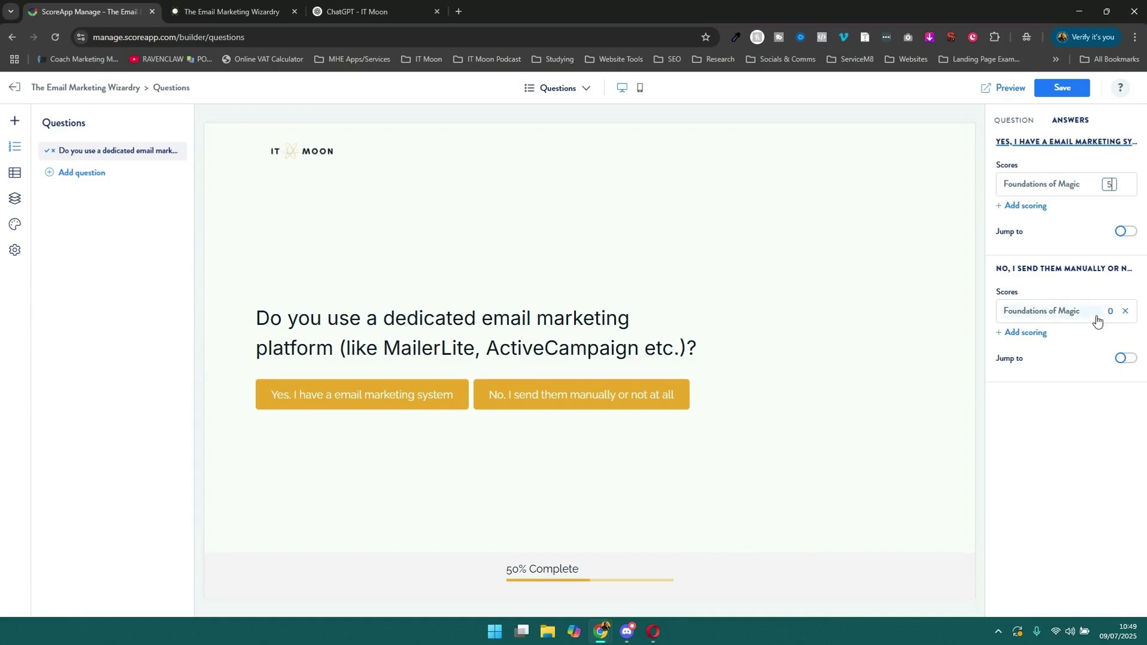
{"action": "left_click", "coordinate": [1091, 428]}
Add an info screen reading "Due to you not having an email marketing system, the rest of these questions will not be relevant to you.".
{"action": "left_click", "coordinate": [72, 174]}
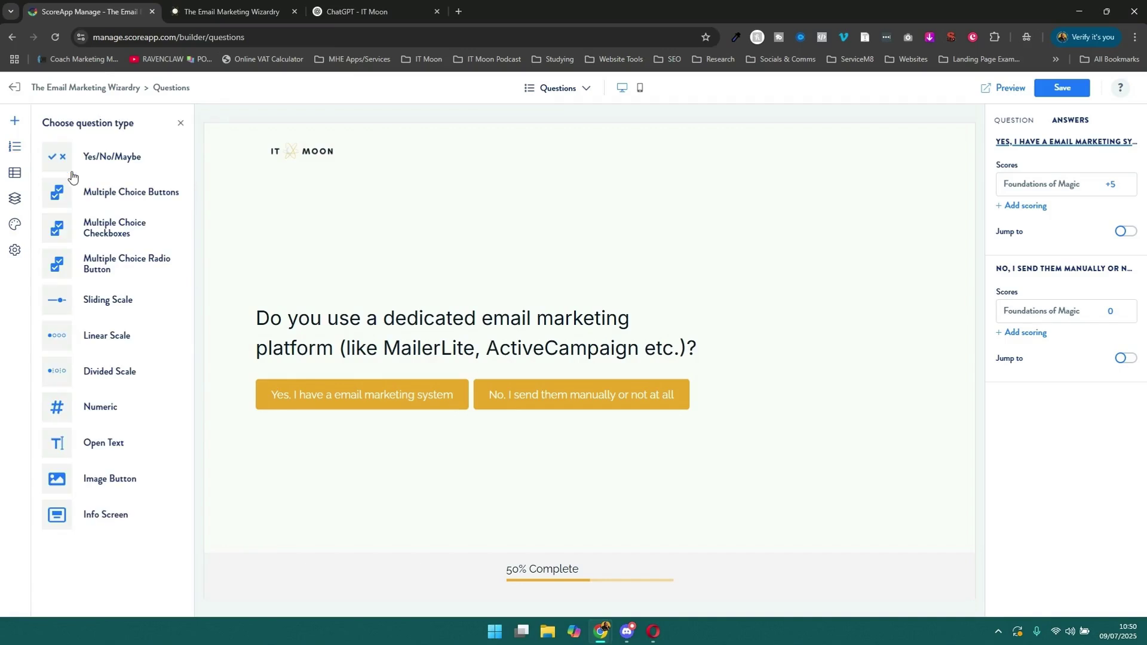
{"action": "left_click", "coordinate": [76, 524]}
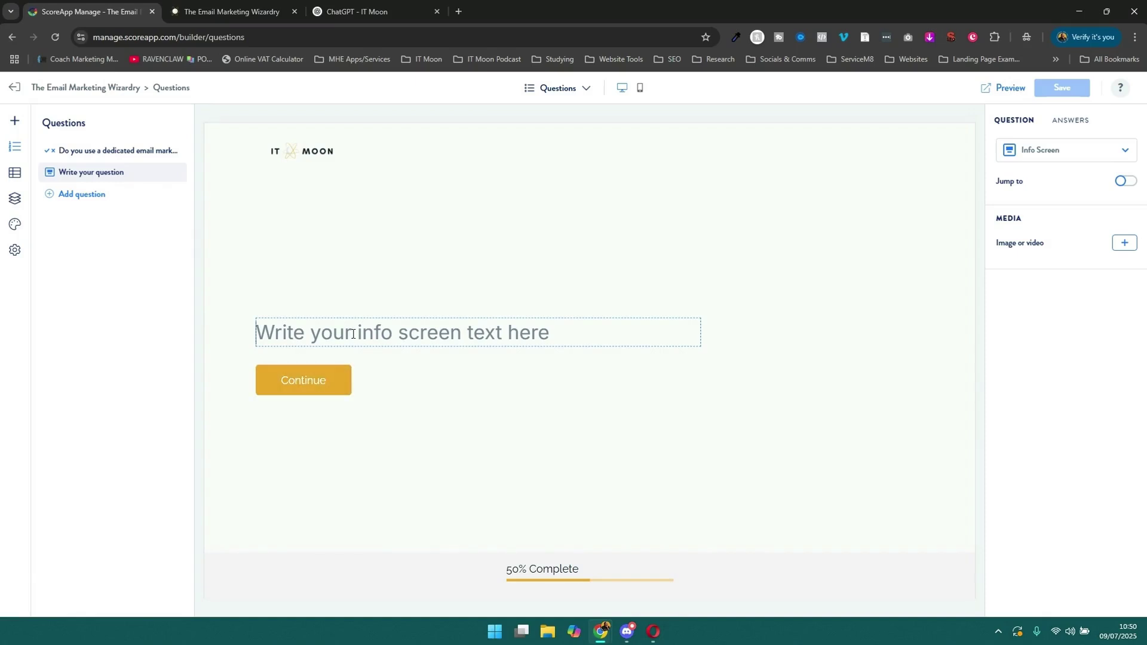
{"action": "type", "text": "Due to you "}
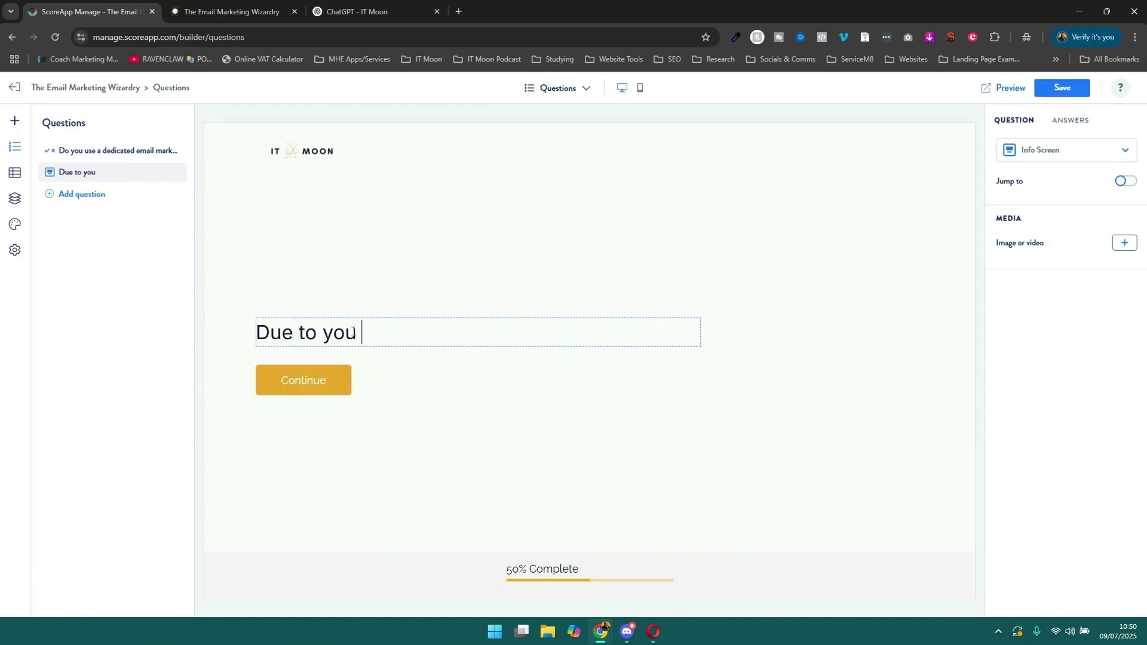
{"action": "type", "text": "not having an email"}
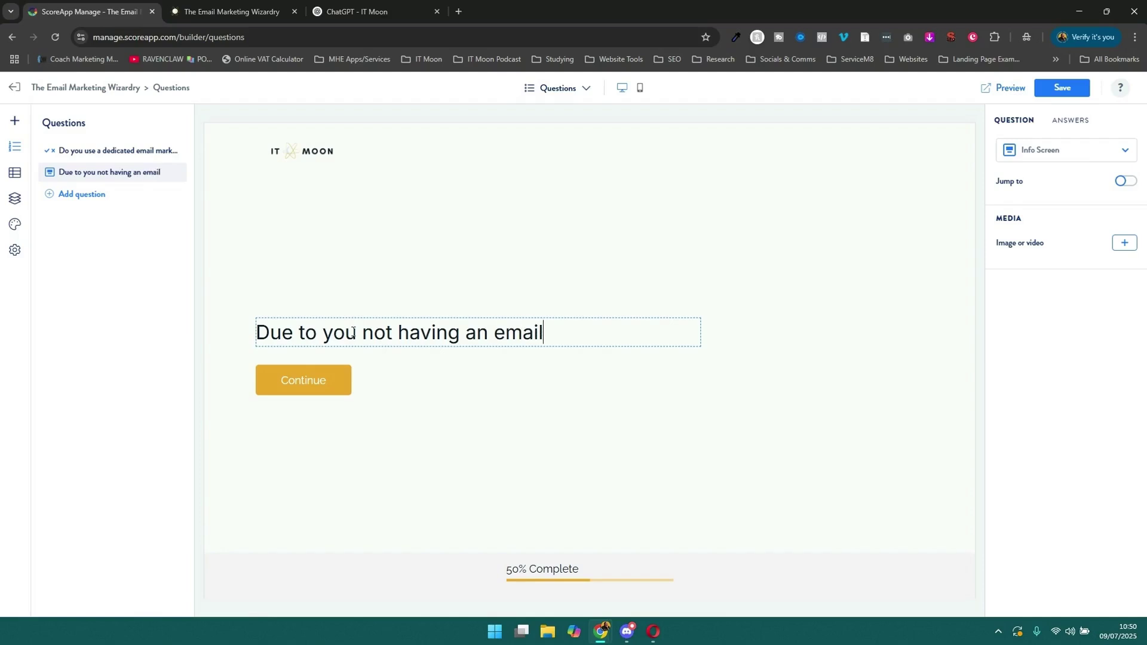
{"action": "type", "text": " marketing system, "}
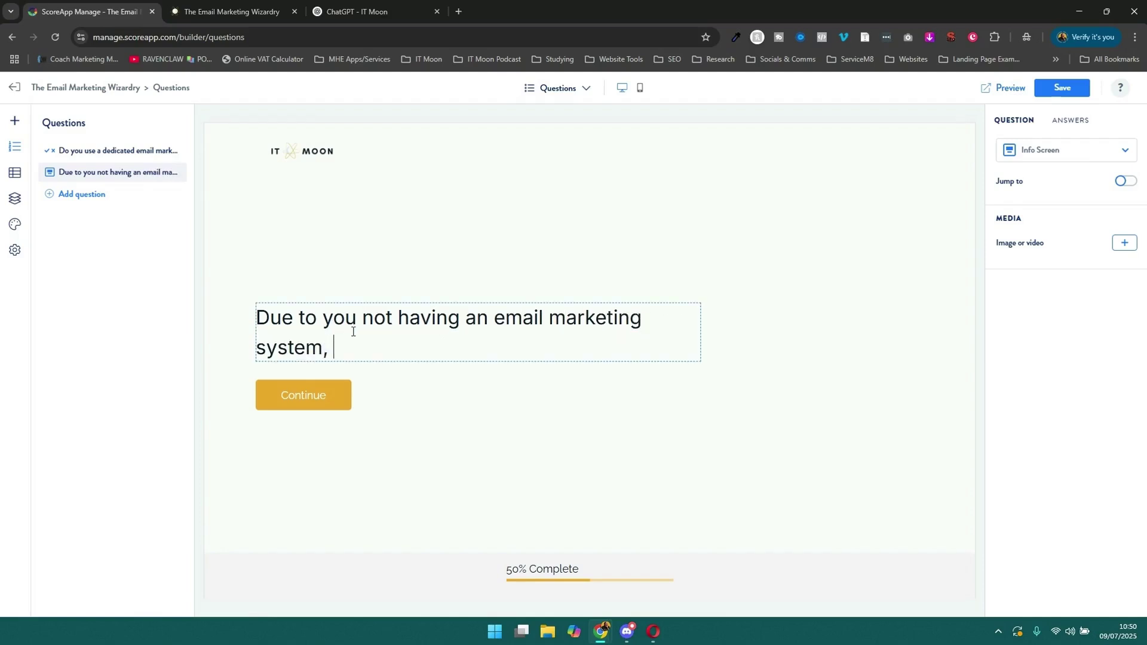
{"action": "type", "text": "the rest of these ques"}
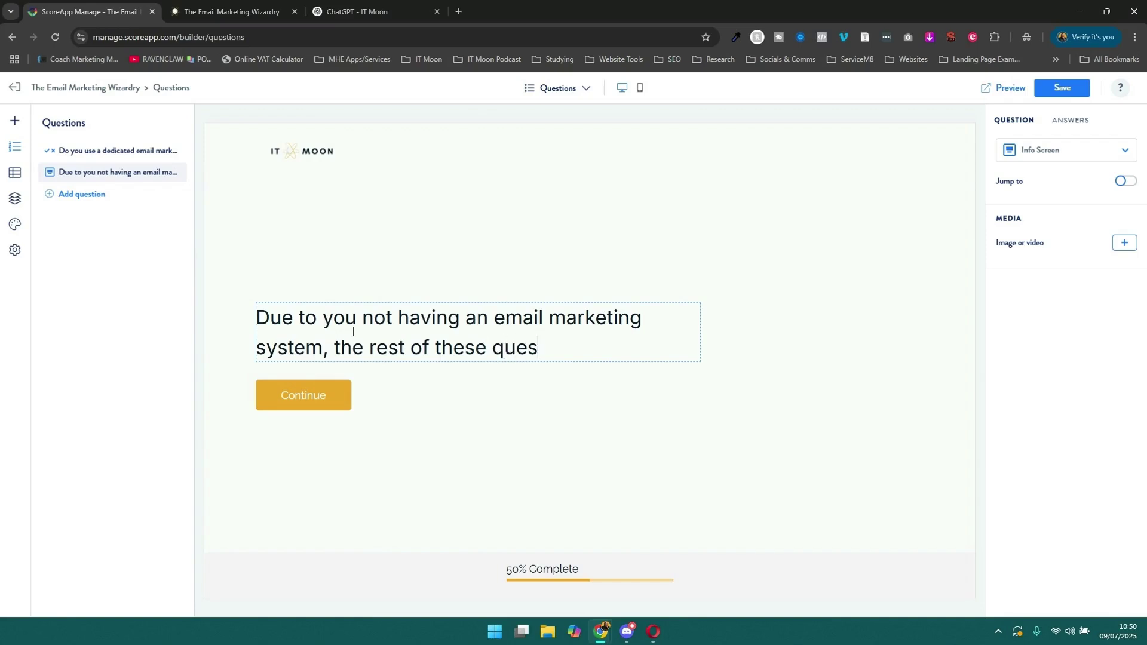
{"action": "type", "text": "tions are"}
{"action": "key", "text": "BackSpace"}
{"action": "key", "text": "BackSpace"}
{"action": "key", "text": "BackSpace"}
{"action": "type", "text": "wil"}
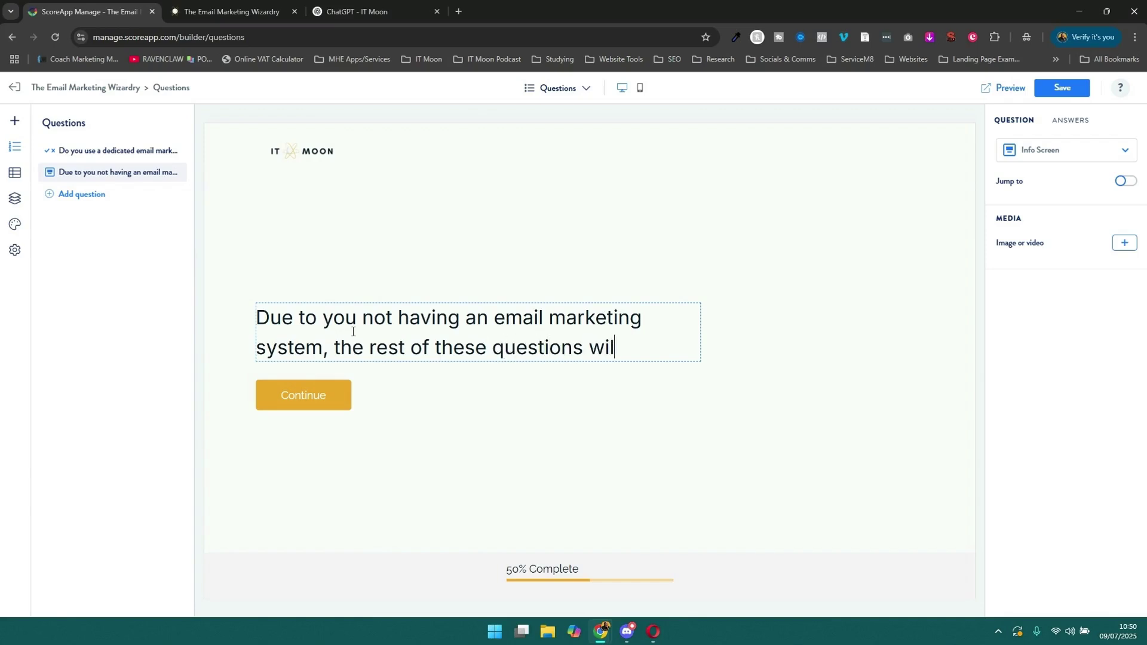
{"action": "type", "text": "l not be relevant to yu"}
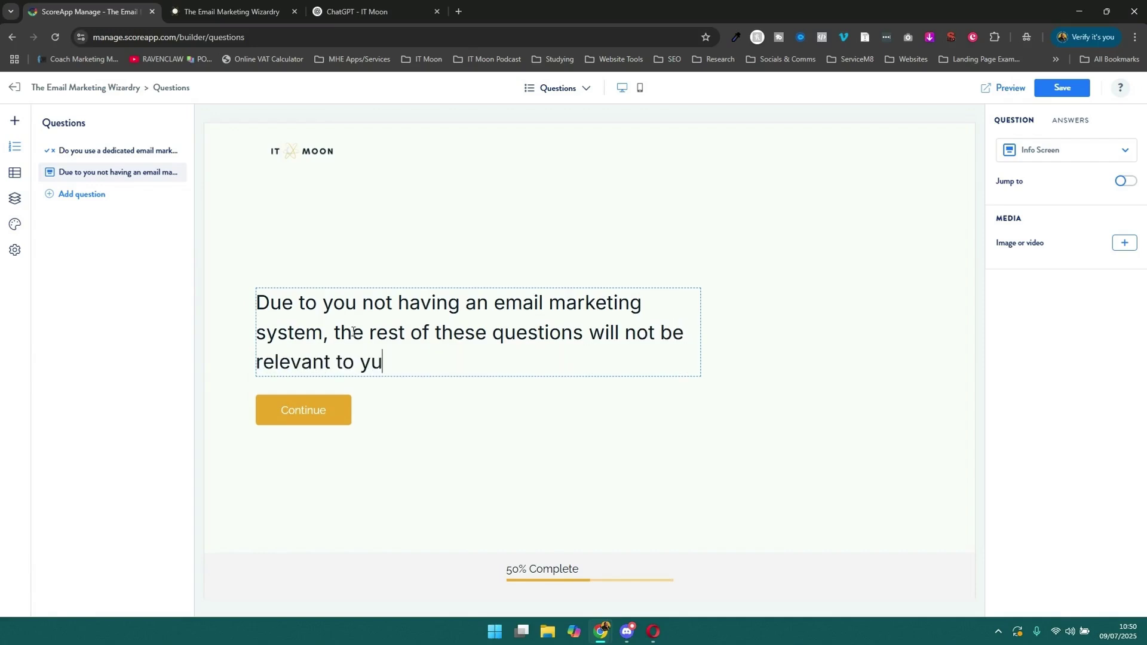
{"action": "key", "text": "BackSpace"}
{"action": "type", "text": "ou. Thi"}
Complete the info screen text with "This scorecard is for people who are currently doing email marketing".
{"action": "type", "text": "s qiz"}
{"action": "key", "text": "BackSpace"}
{"action": "key", "text": "BackSpace"}
{"action": "key", "text": "BackSpace"}
{"action": "key", "text": "BackSpace"}
{"action": "type", "text": "scorecard is f"}
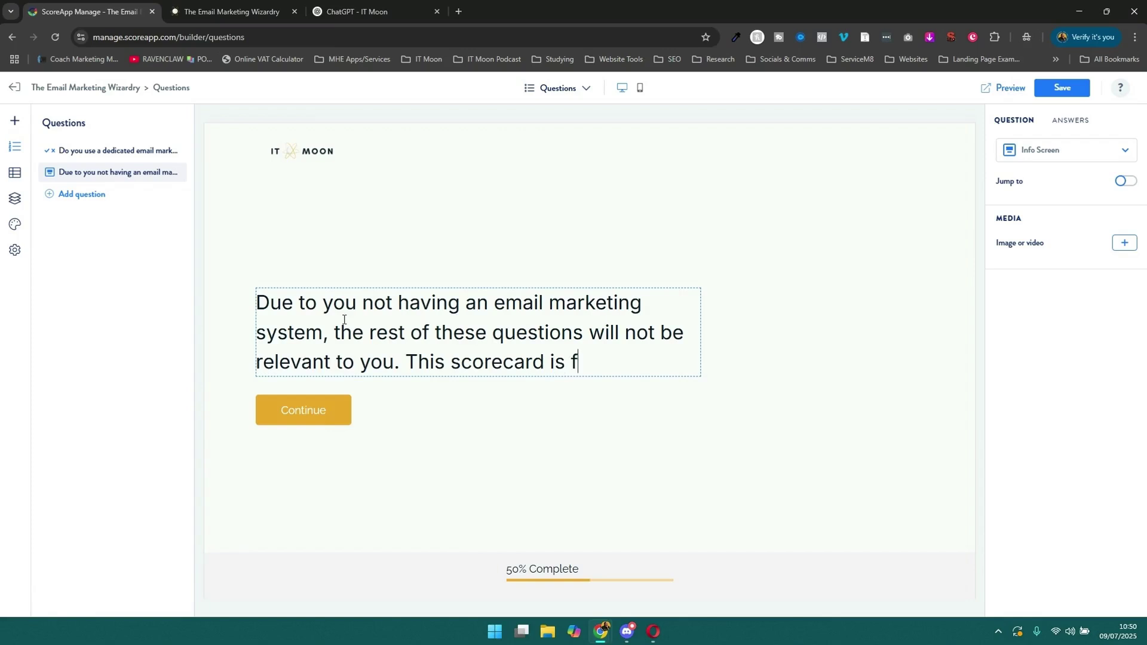
{"action": "type", "text": "or people who ar"}
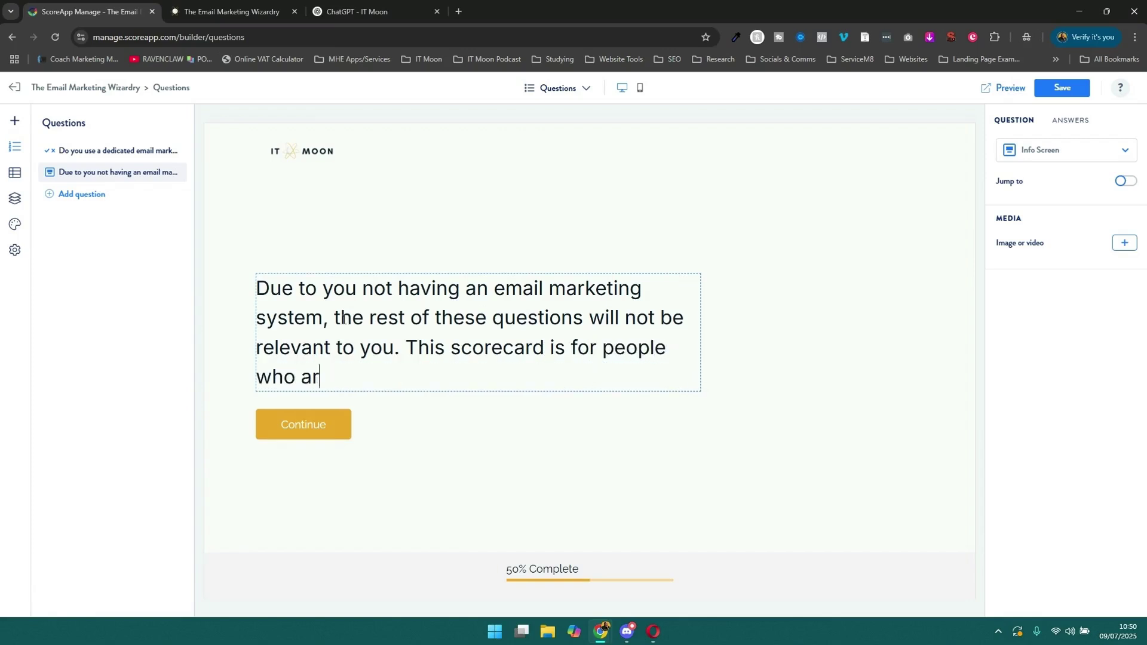
{"action": "type", "text": "e currently doing emai"}
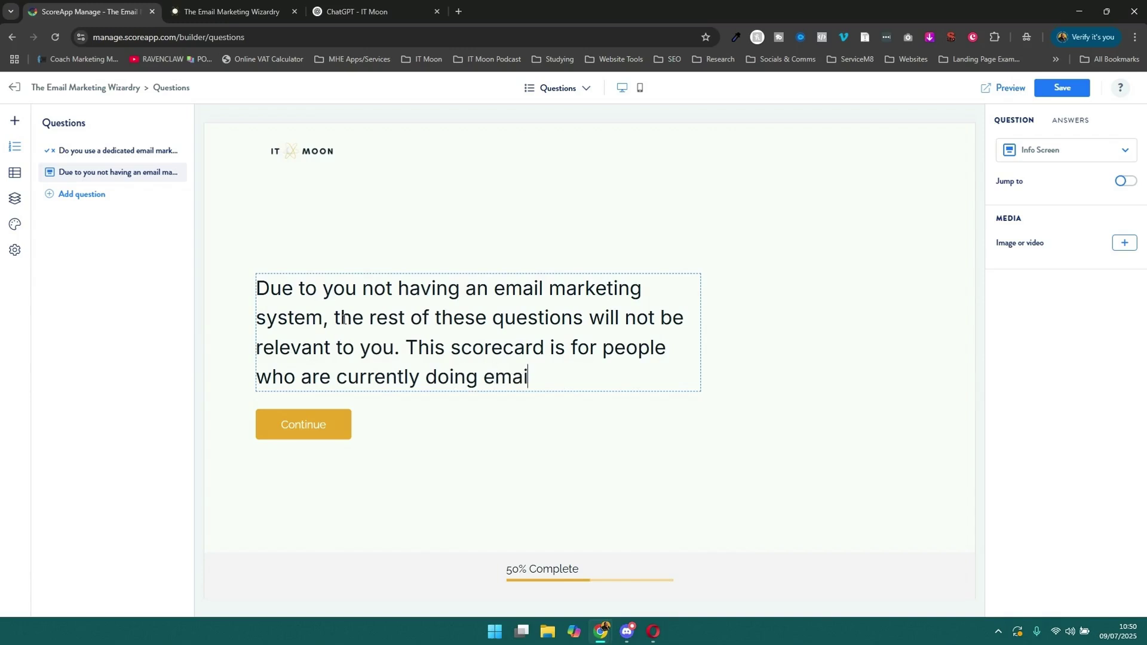
{"action": "type", "text": "l marketing"}
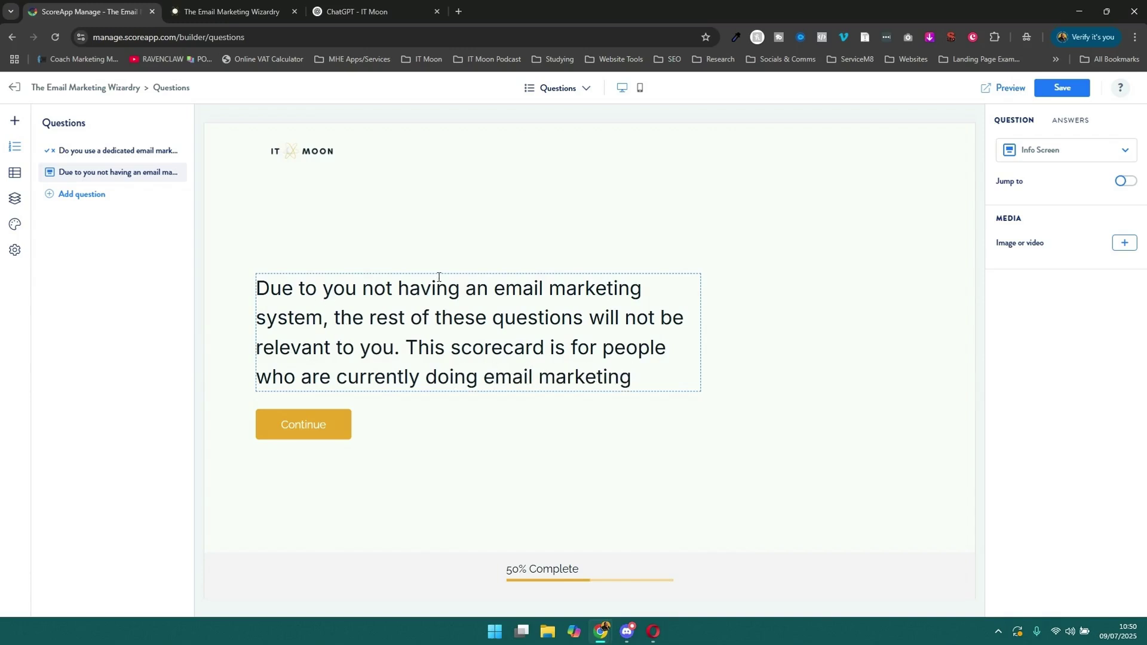
{"action": "left_click", "coordinate": [794, 281]}
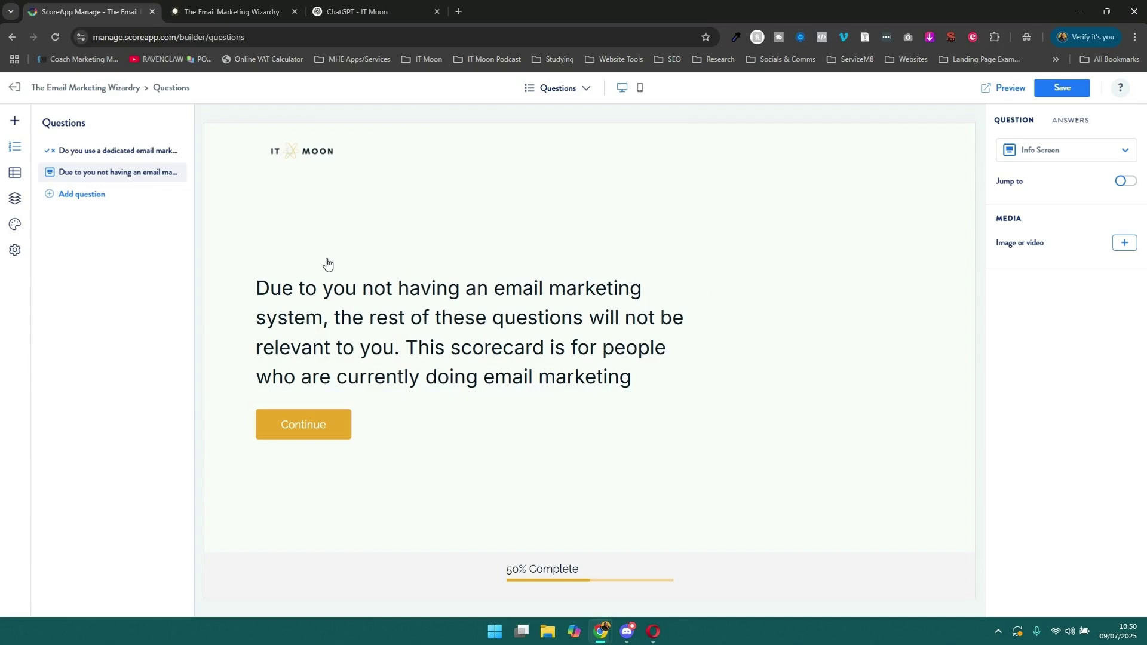
Make the email platform question's No answer jump to the "Due to you not having an email marketing system" info screen.
{"action": "left_click", "coordinate": [94, 152]}
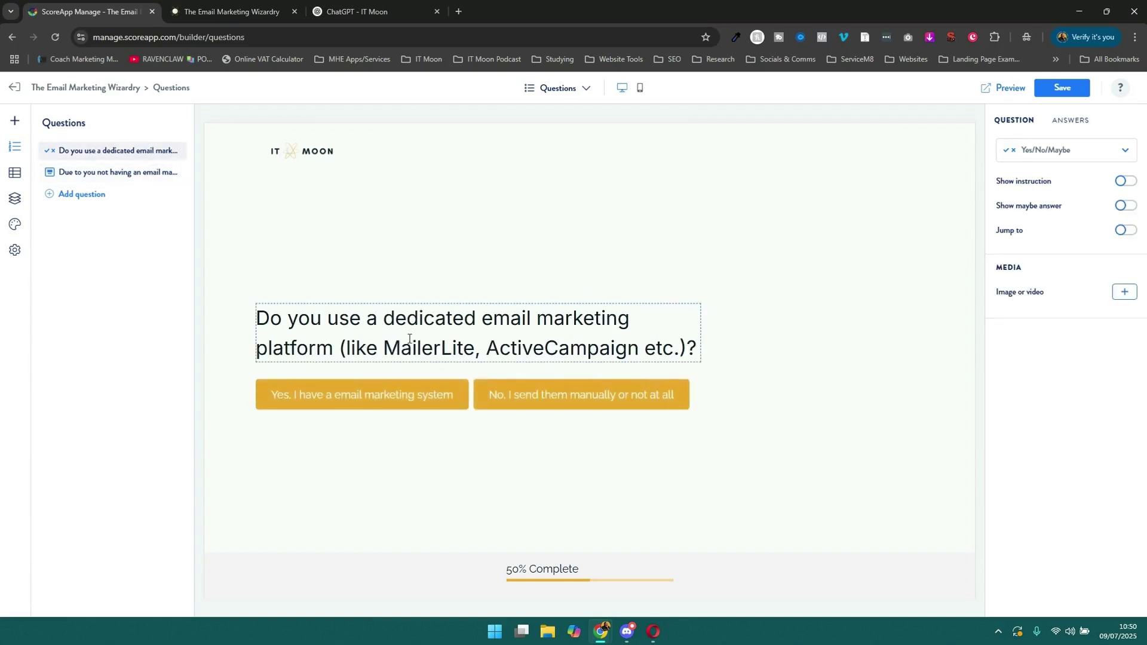
{"action": "left_click", "coordinate": [1070, 120]}
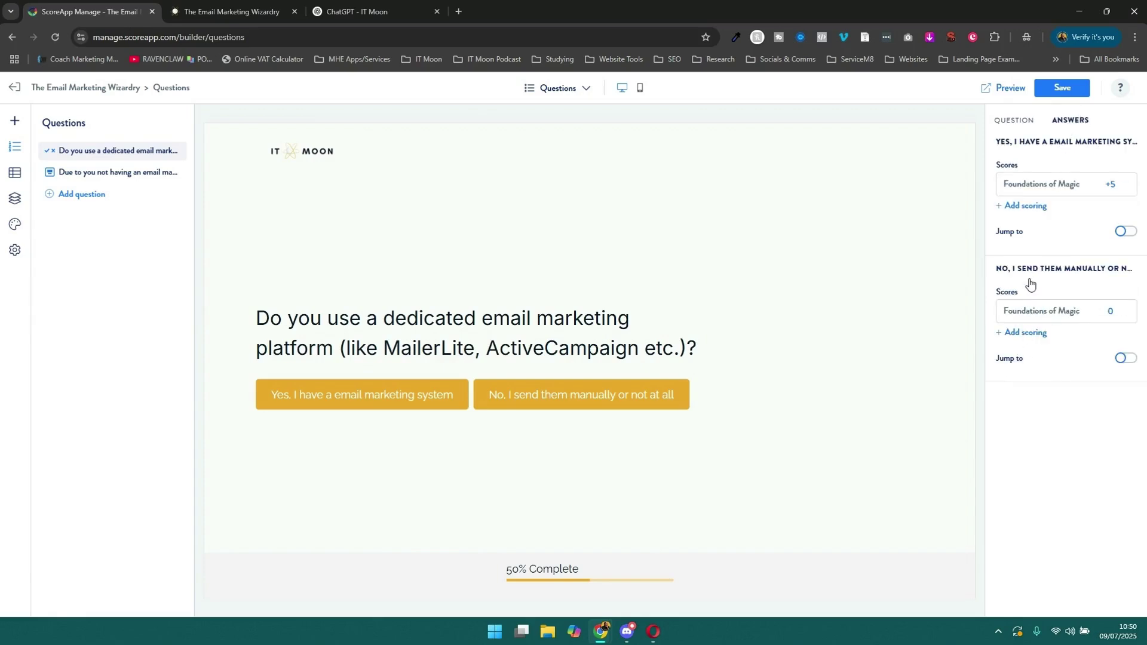
{"action": "left_click", "coordinate": [1121, 359]}
{"action": "left_click", "coordinate": [1072, 377]}
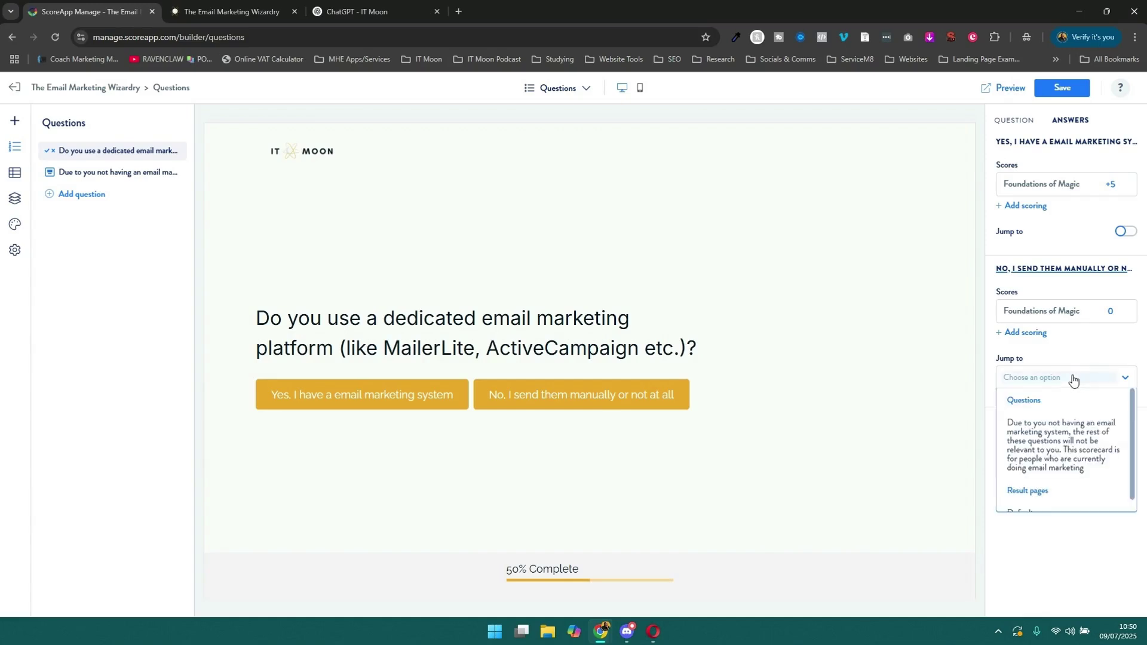
{"action": "scroll", "coordinate": [1057, 469], "scroll_direction": "down", "scroll_amount": 1}
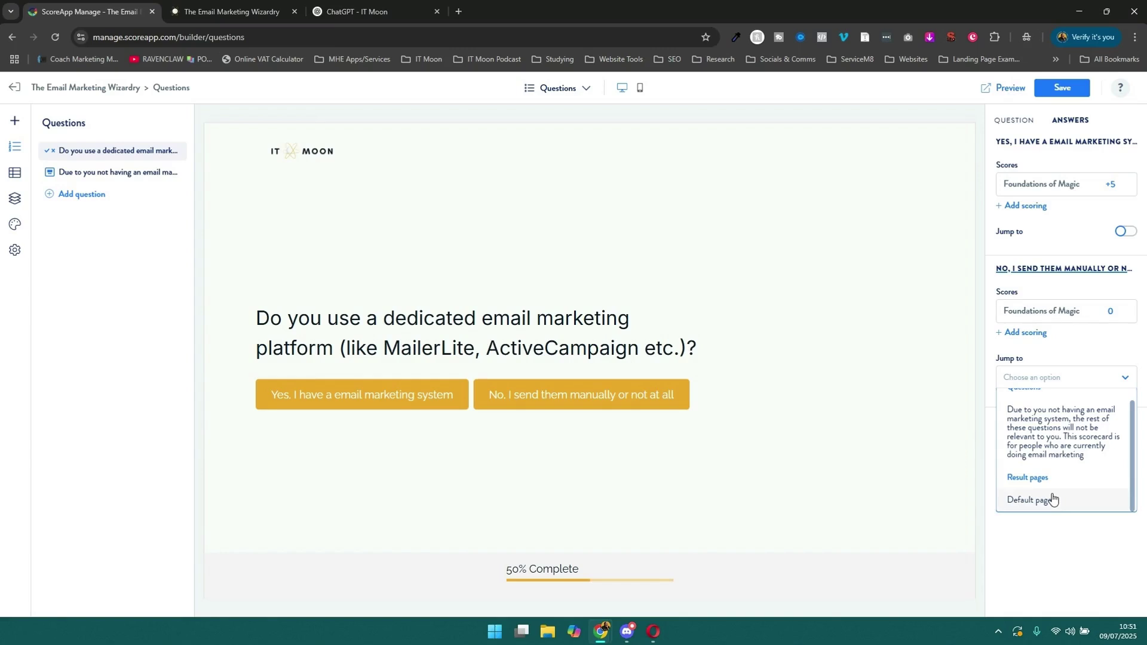
{"action": "left_click", "coordinate": [1046, 449]}
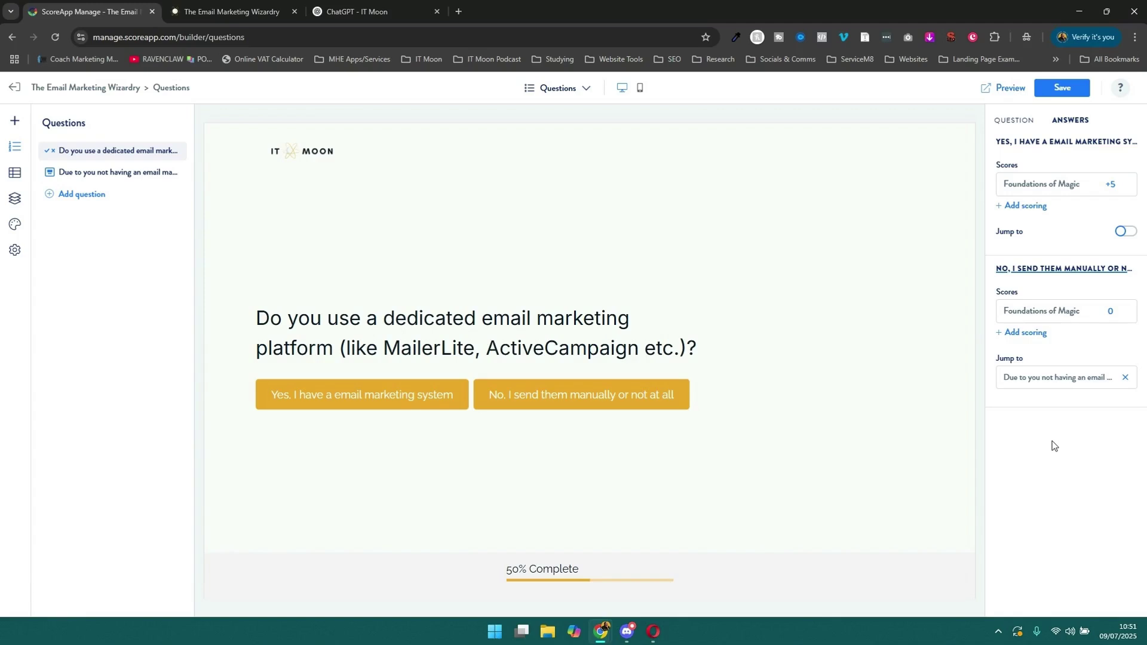
Add a Multiple Choice Checkboxes question and move it above the info screen in the question order.
{"action": "left_click", "coordinate": [105, 195]}
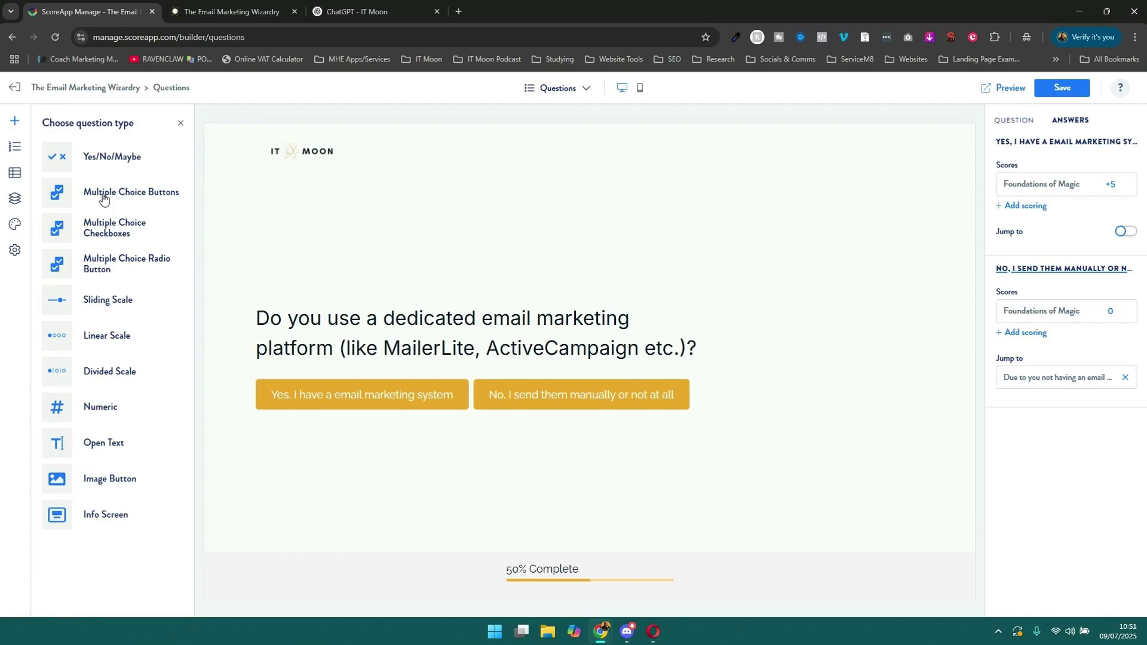
{"action": "left_click", "coordinate": [356, 11]}
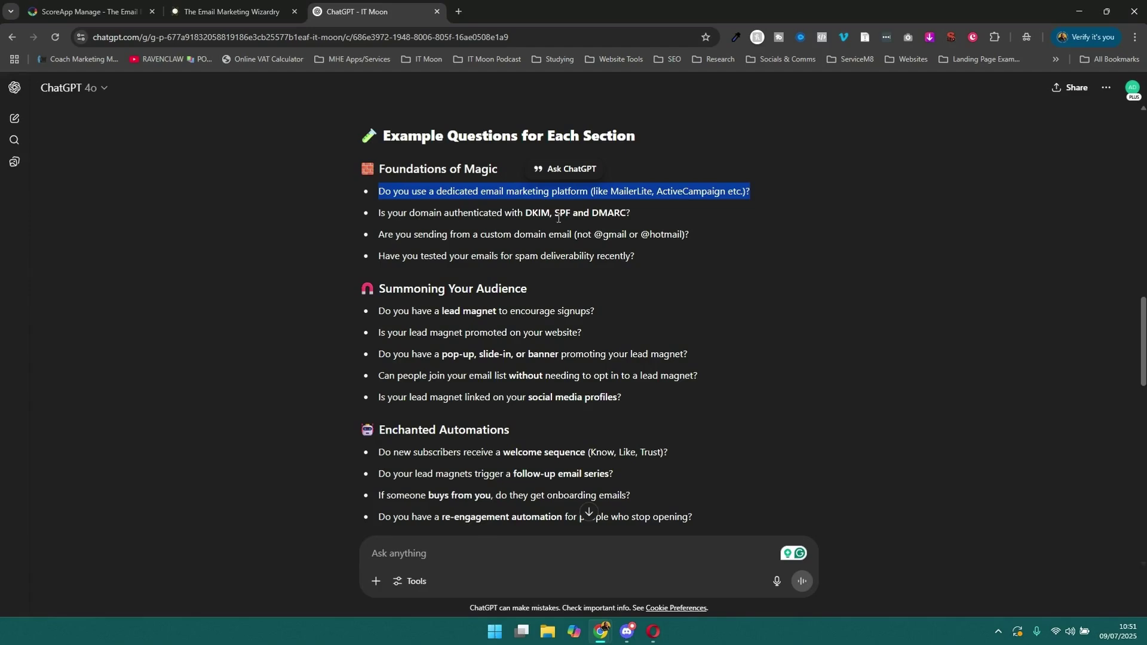
{"action": "left_click", "coordinate": [245, 12]}
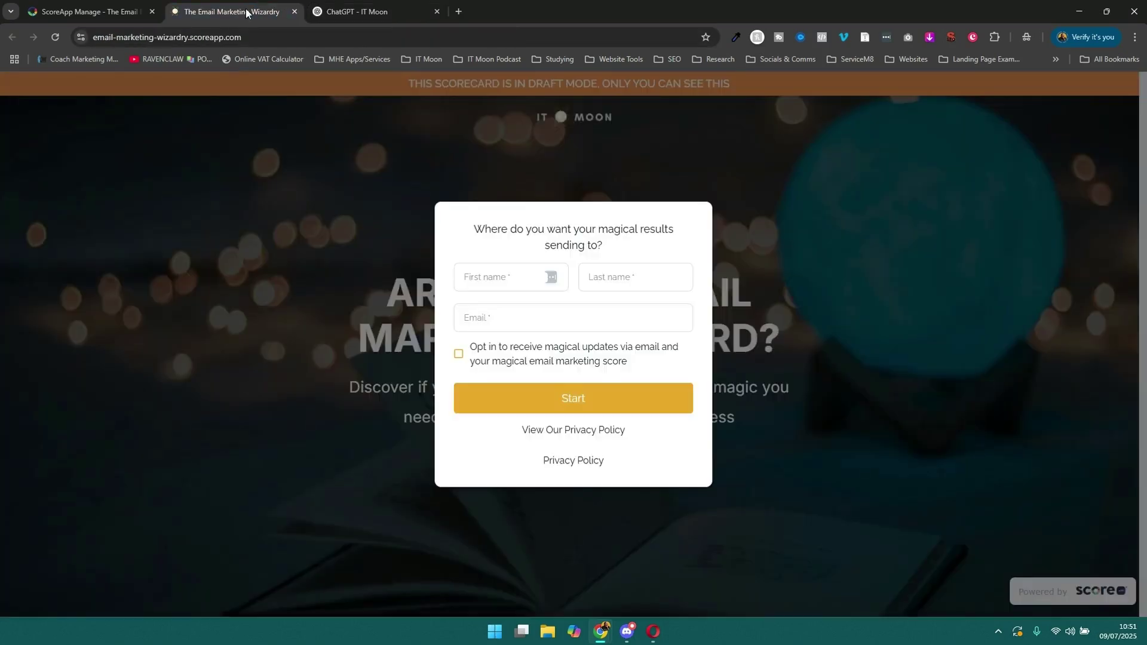
{"action": "key", "text": "ctrl+shift+Tab"}
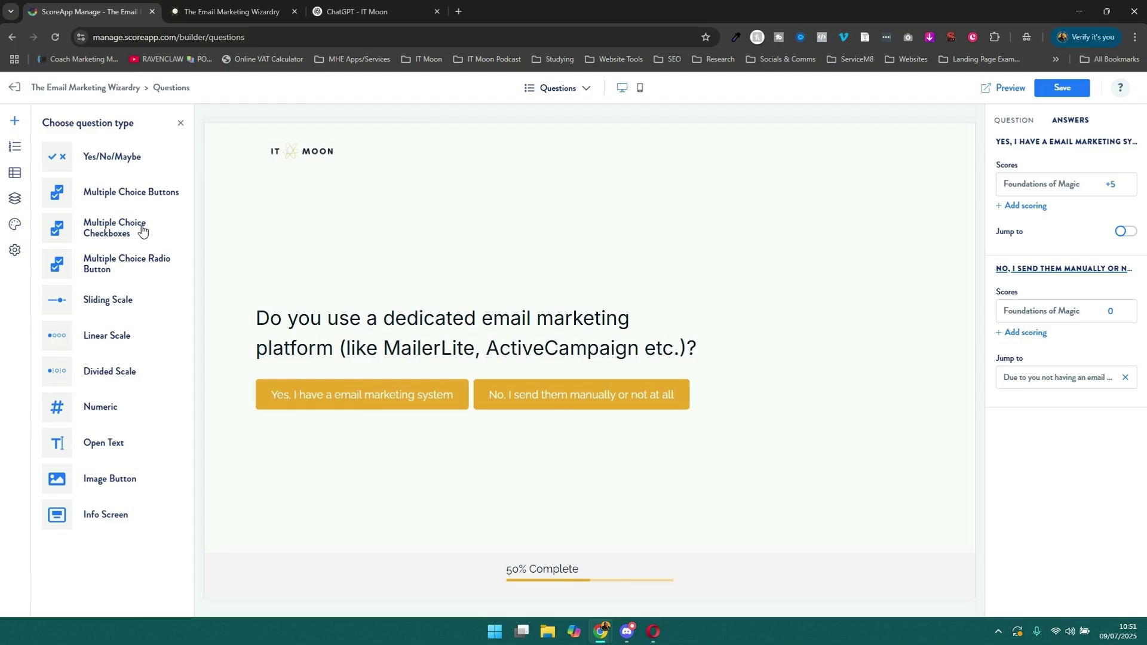
{"action": "left_click", "coordinate": [143, 229]}
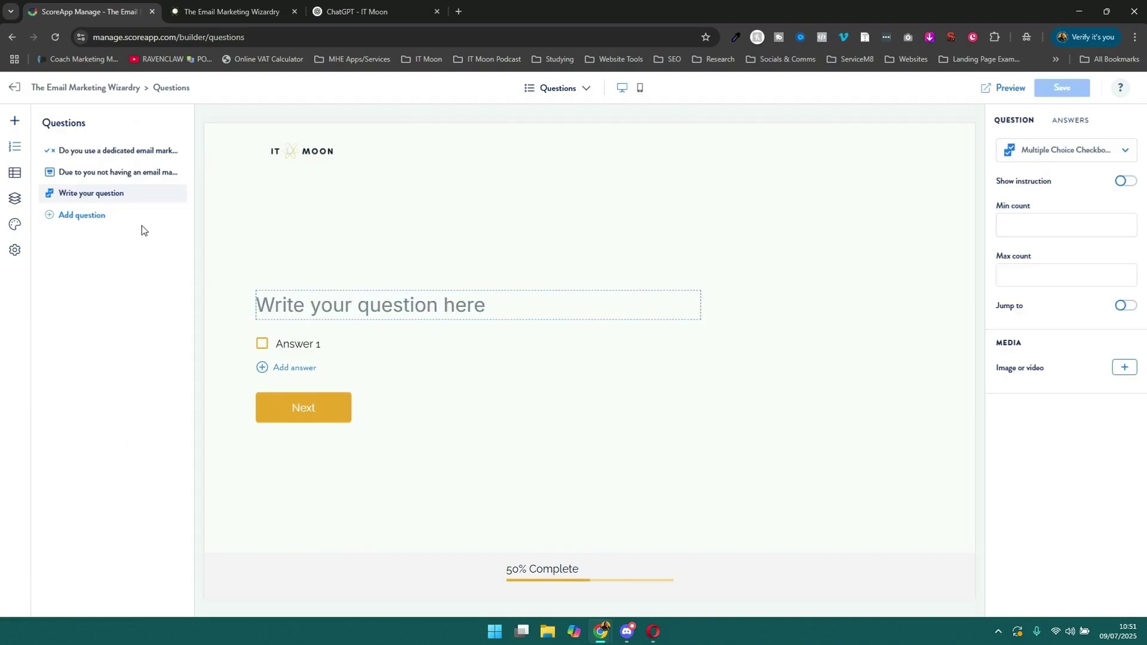
{"action": "mouse_move", "coordinate": [177, 201]}
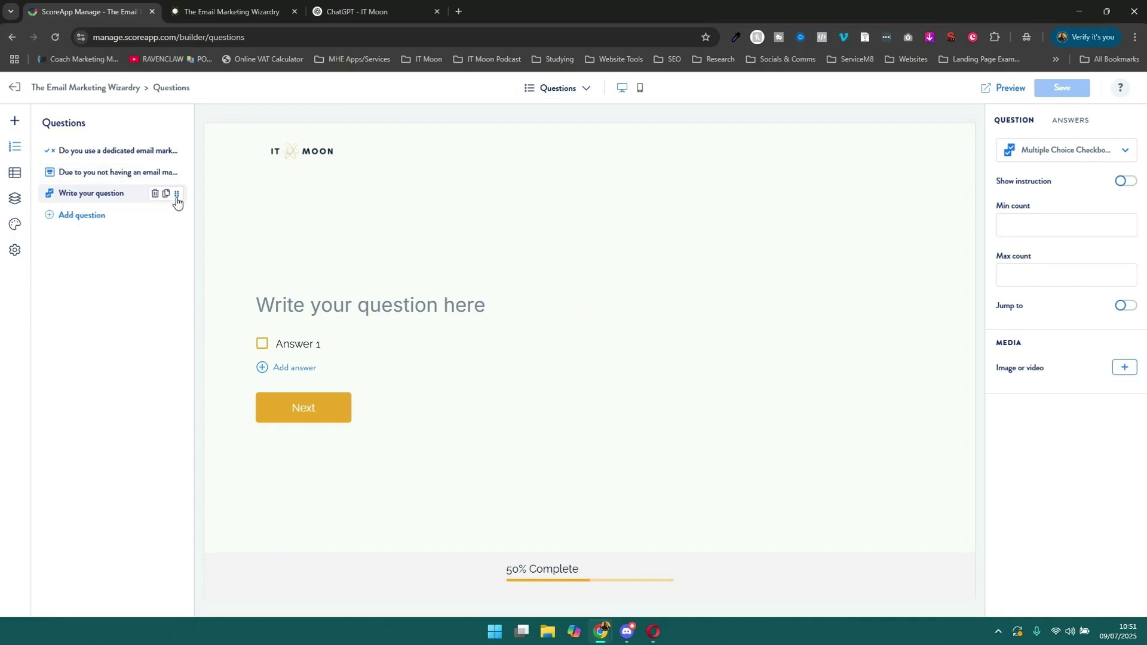
{"action": "left_click_drag", "start_coordinate": [180, 196], "coordinate": [173, 172]}
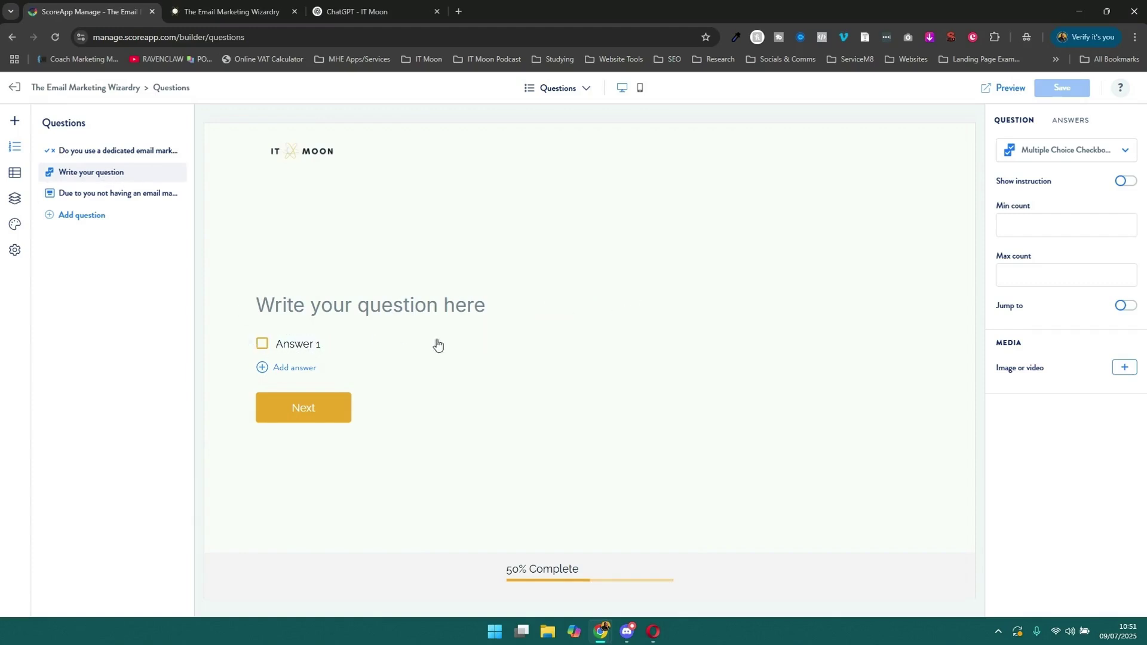
Fill the new checkbox question with "Is your domain authenticated with DKIM, SPF and DMARC?" copied from ChatGPT's Foundations of Magic list.
{"action": "left_click", "coordinate": [335, 307]}
{"action": "left_click", "coordinate": [358, 12]}
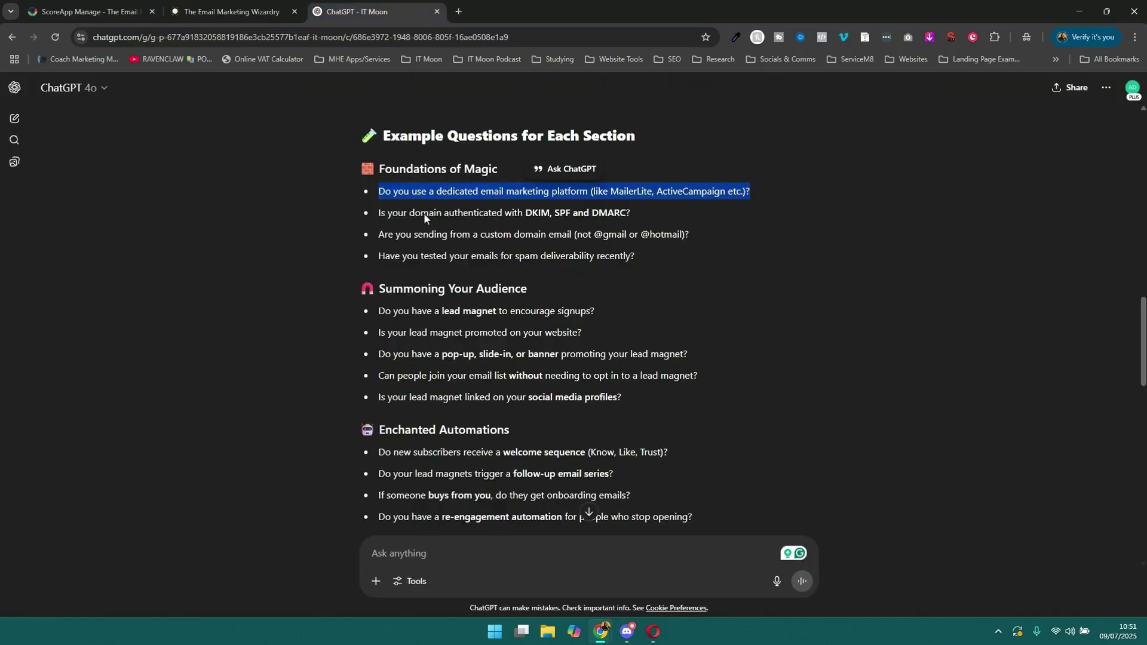
{"action": "left_click_drag", "start_coordinate": [378, 214], "coordinate": [631, 221]}
{"action": "key", "text": "ctrl+c"}
{"action": "left_click", "coordinate": [89, 11]}
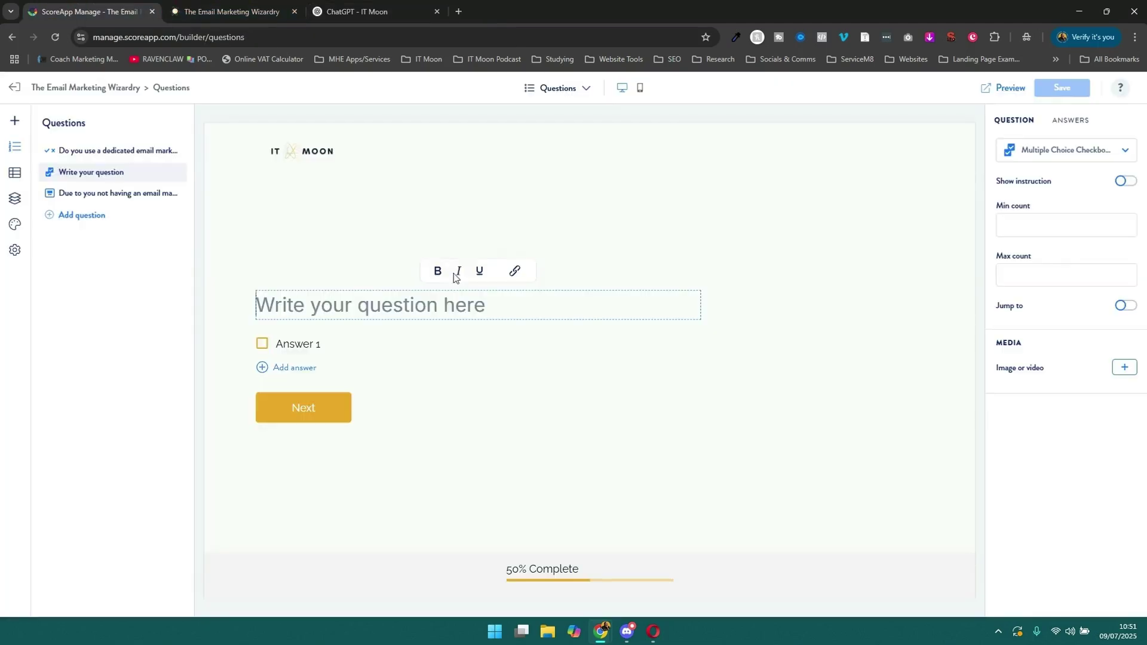
{"action": "key", "text": "ctrl+v"}
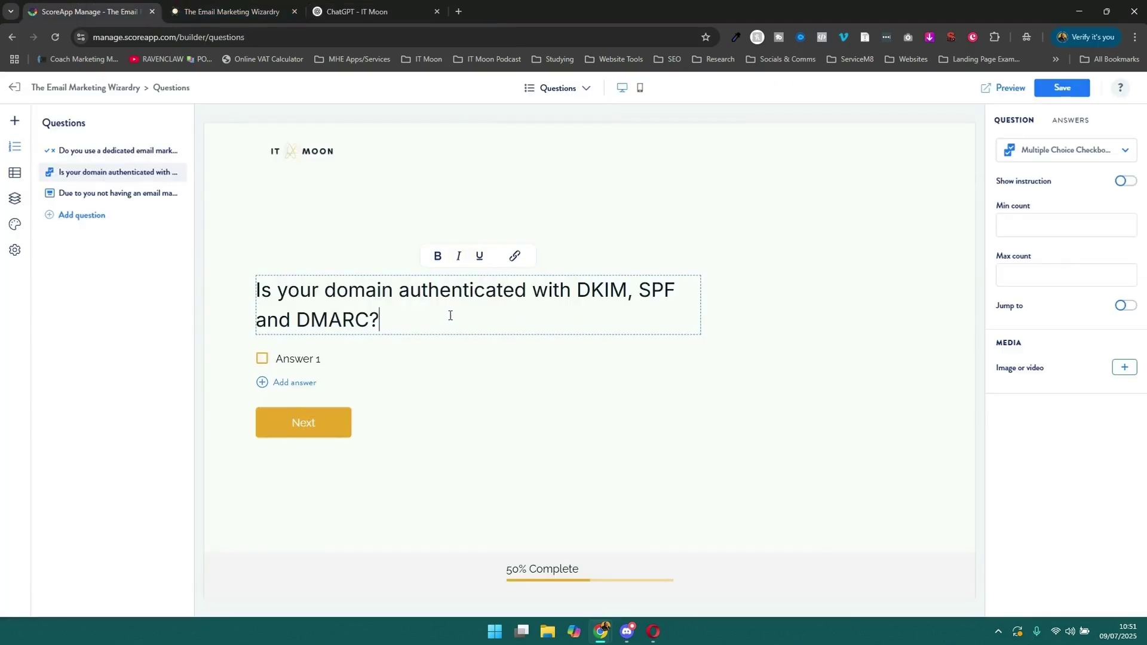
Give the domain authentication question four answers: "None", "DKIM is setup", "SPF is setup" and "DMARC is setup".
{"action": "left_click", "coordinate": [297, 357]}
{"action": "type", "text": "None"}
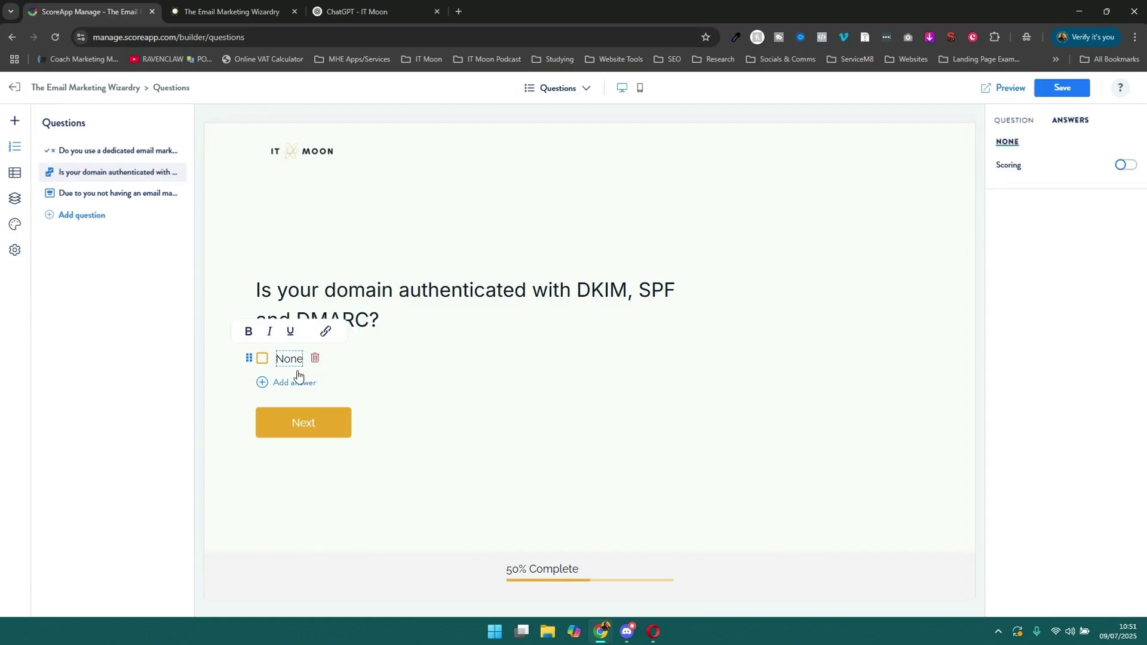
{"action": "left_click", "coordinate": [298, 377]}
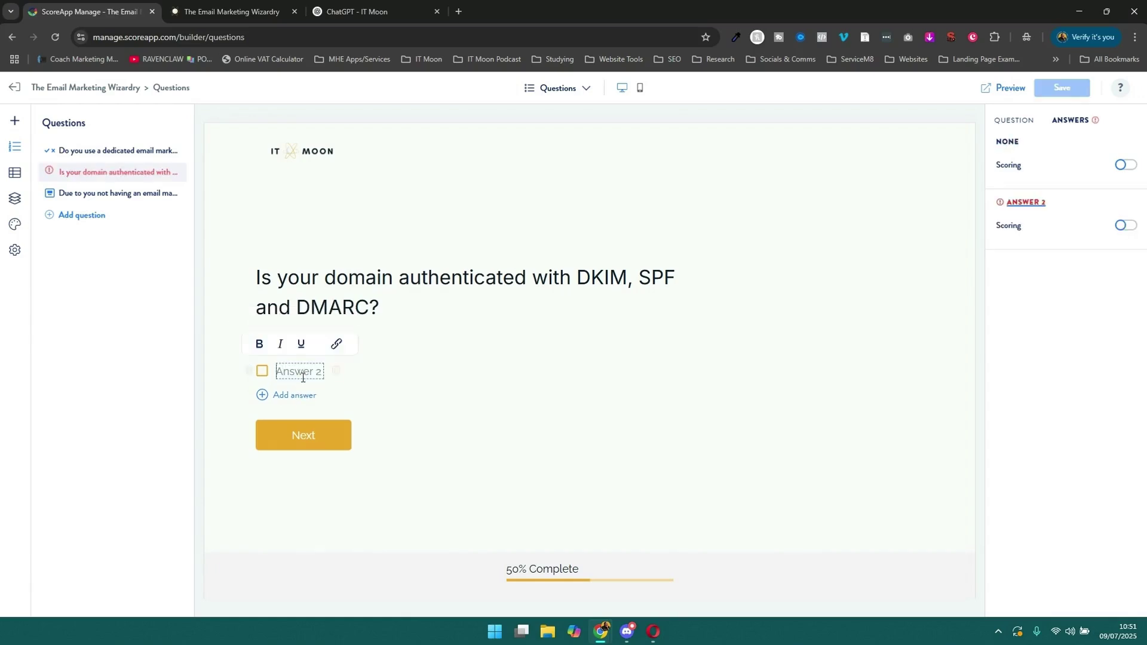
{"action": "type", "text": "DKIM is setup"}
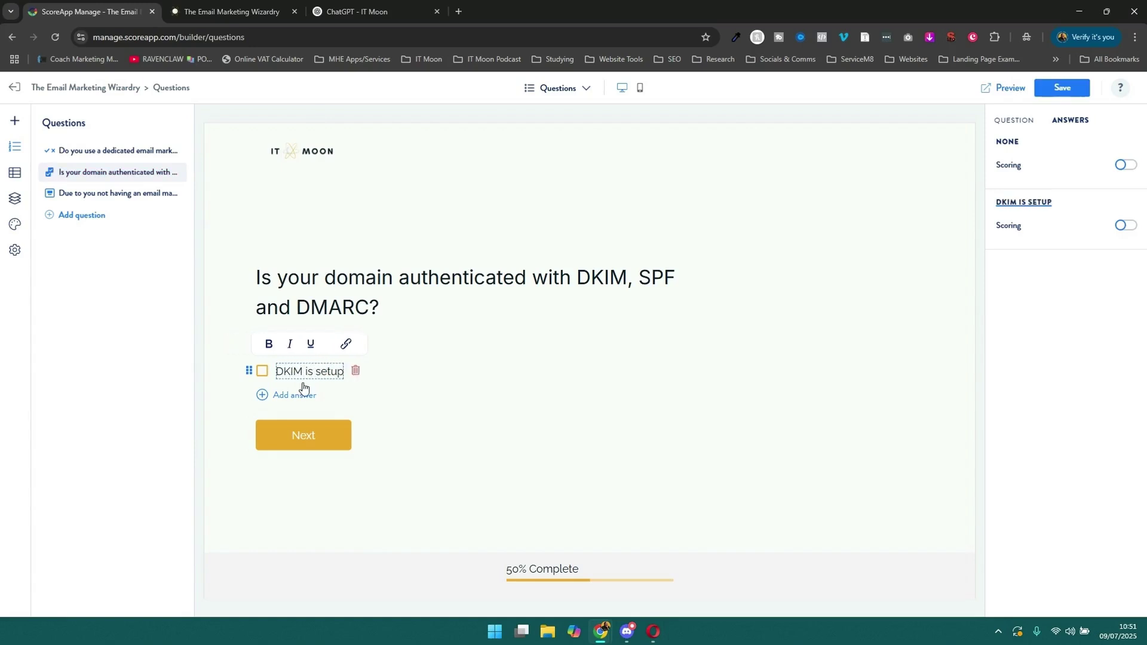
{"action": "left_click", "coordinate": [303, 394]}
{"action": "type", "text": "SPF is setup"}
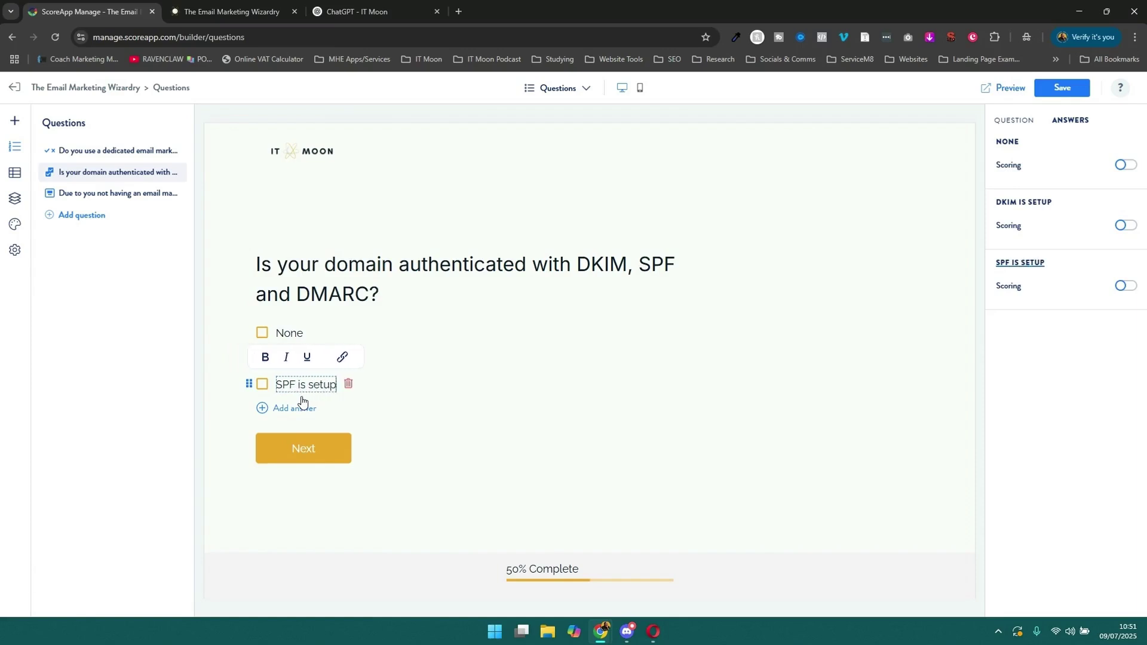
{"action": "left_click", "coordinate": [303, 406]}
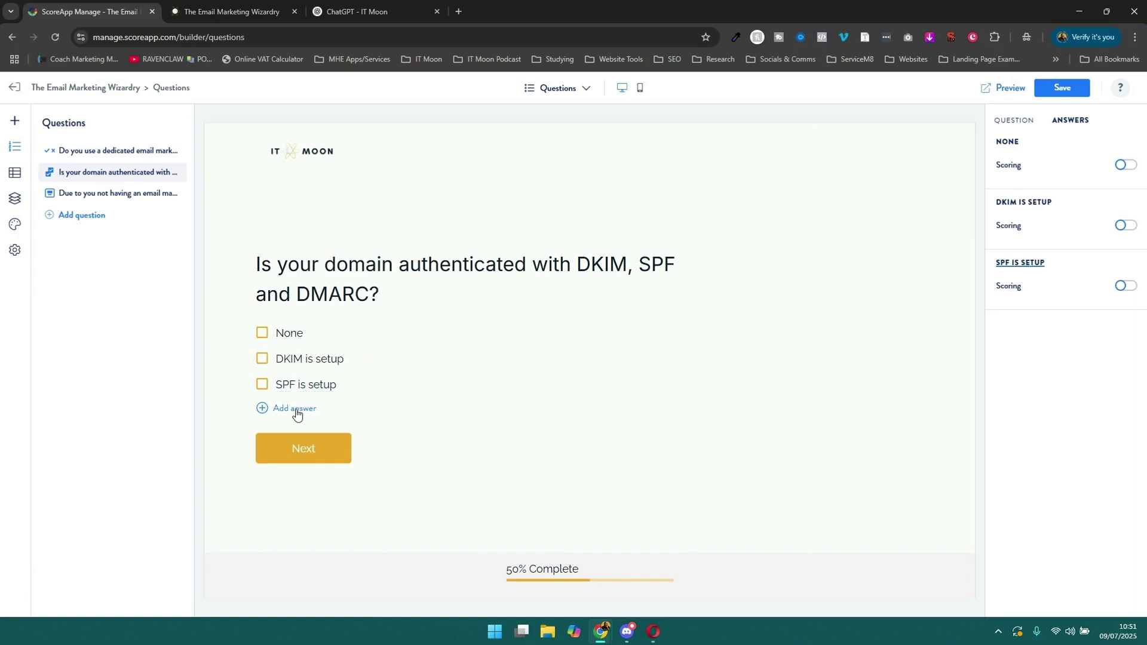
{"action": "type", "text": "DMARC is setp"}
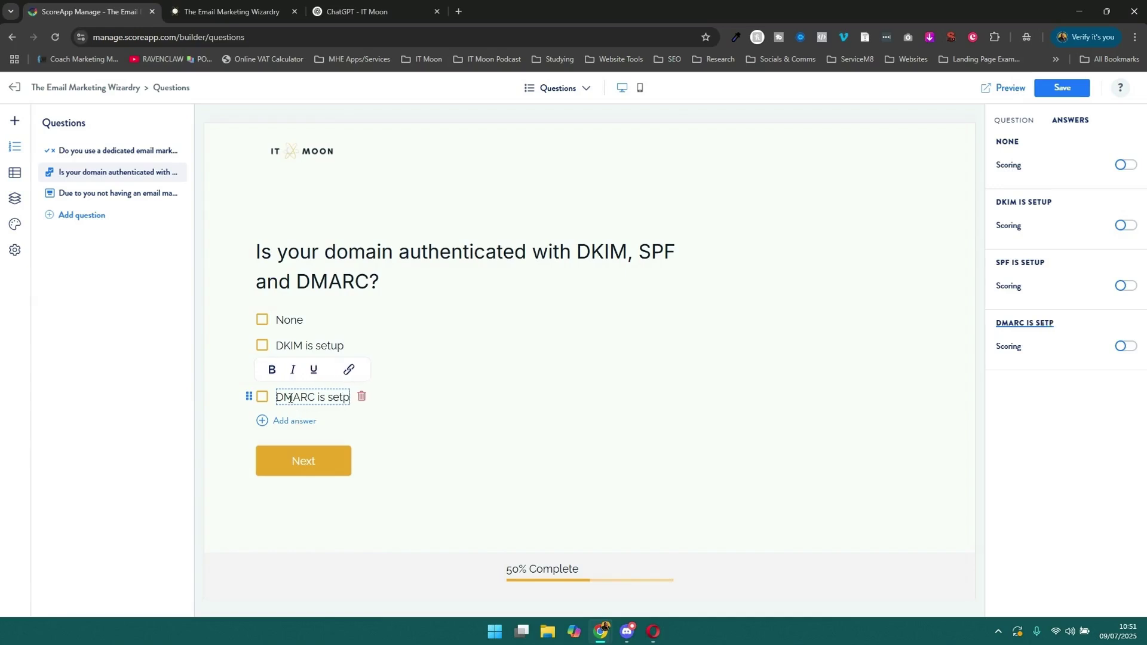
{"action": "key", "text": "BackSpace"}
{"action": "type", "text": "up"}
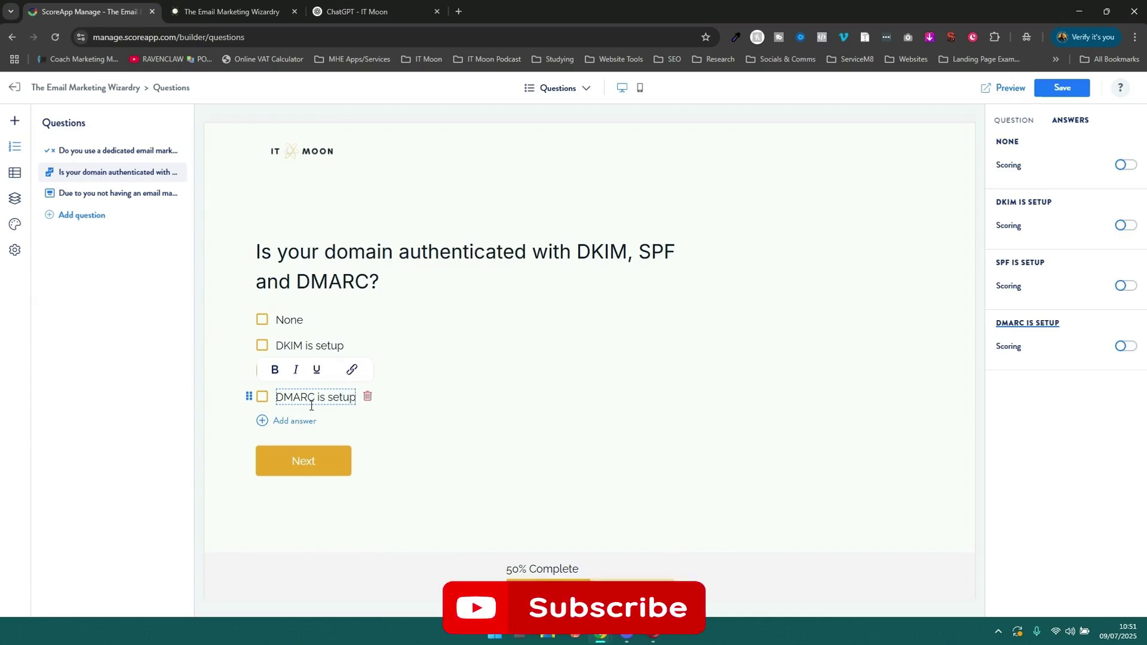
{"action": "left_click", "coordinate": [545, 461]}
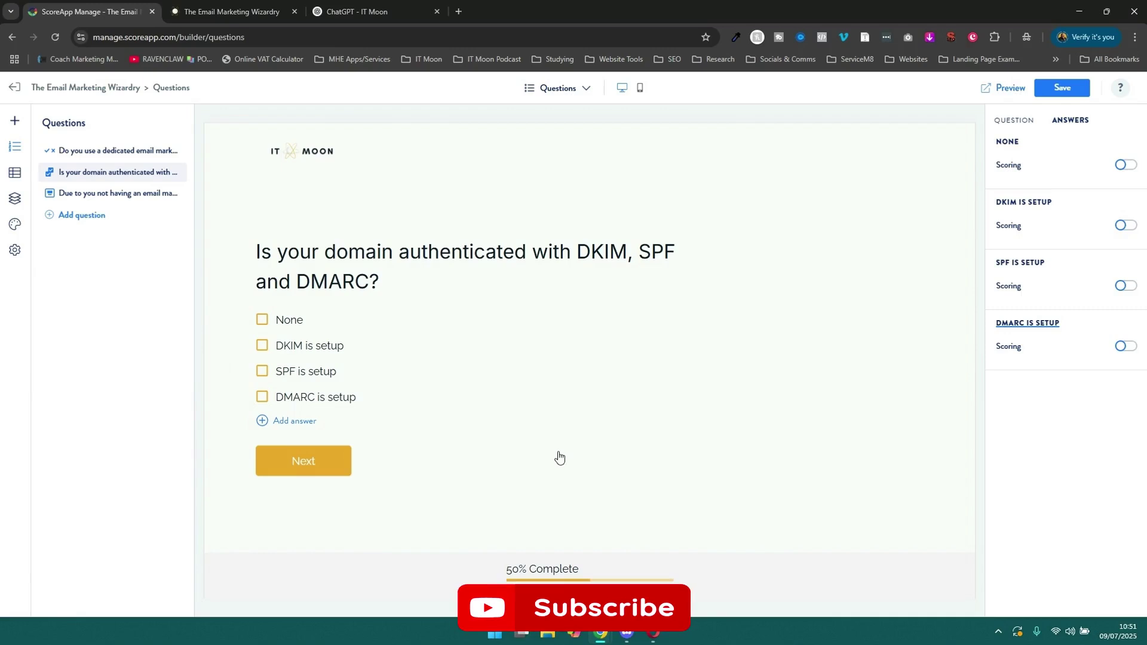
Check the domain authentication question's settings and test ticking and unticking its None, DKIM and SPF answers.
{"action": "left_click", "coordinate": [1012, 120]}
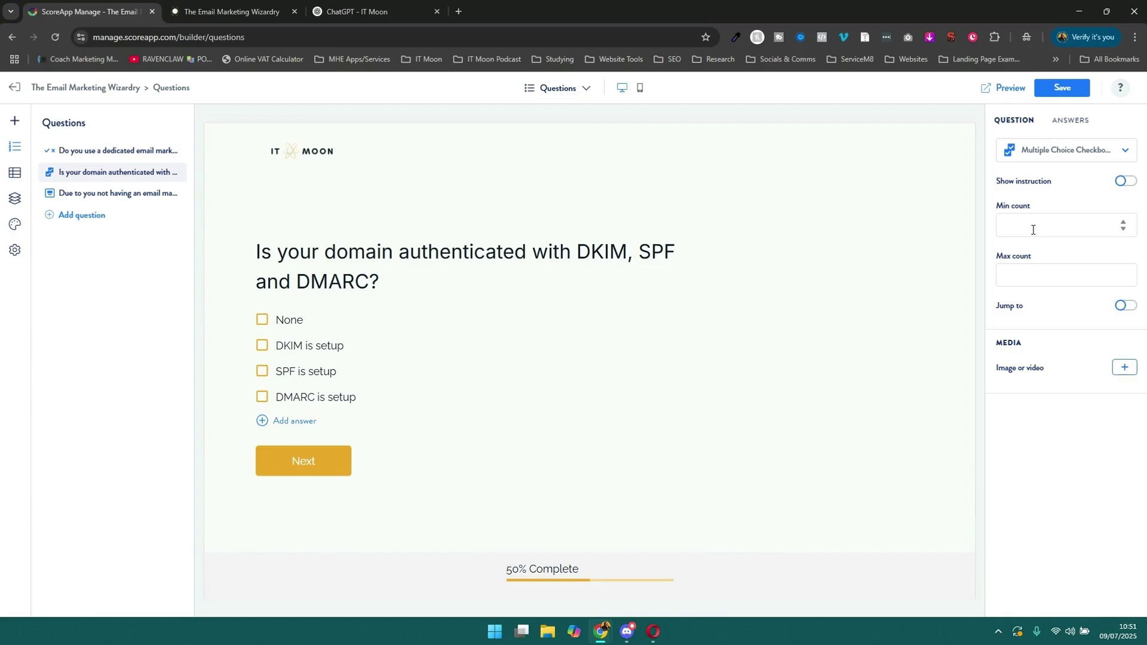
{"action": "left_click", "coordinate": [262, 320]}
{"action": "left_click", "coordinate": [262, 346]}
{"action": "left_click", "coordinate": [261, 371]}
{"action": "left_click", "coordinate": [262, 346]}
{"action": "left_click", "coordinate": [261, 319]}
{"action": "left_click", "coordinate": [262, 371]}
Turn on Foundations of Magic scoring for the first two answers, with 0 for None and 5 for "DKIM is setup".
{"action": "left_click", "coordinate": [1070, 120]}
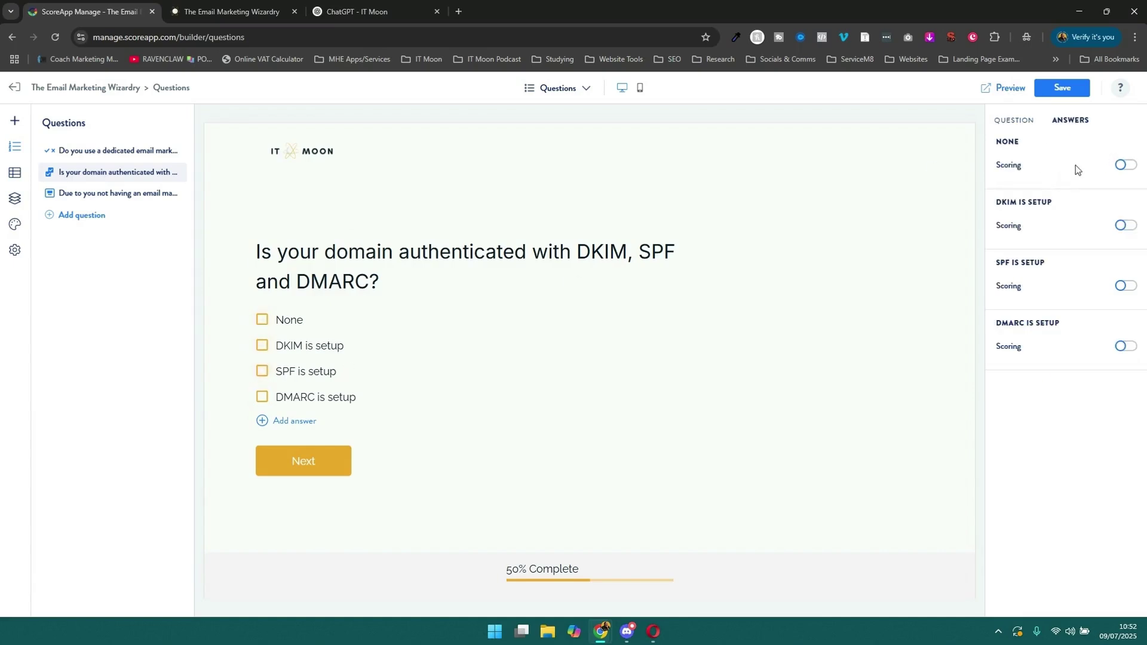
{"action": "left_click", "coordinate": [1123, 165]}
{"action": "left_click", "coordinate": [1046, 193]}
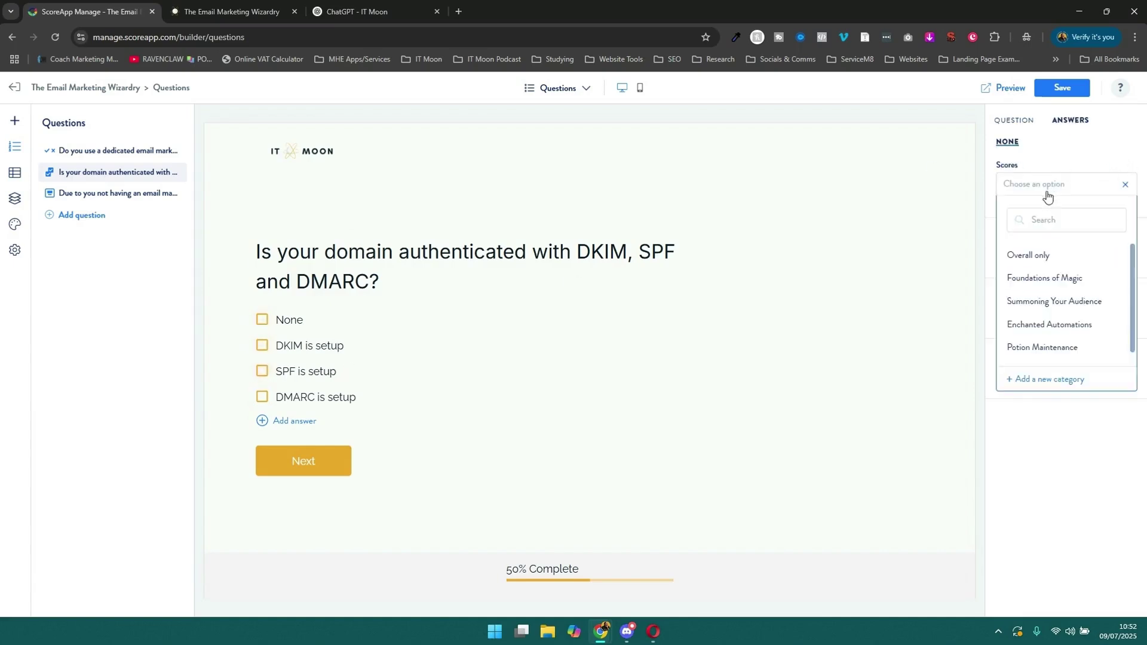
{"action": "left_click", "coordinate": [1053, 277]}
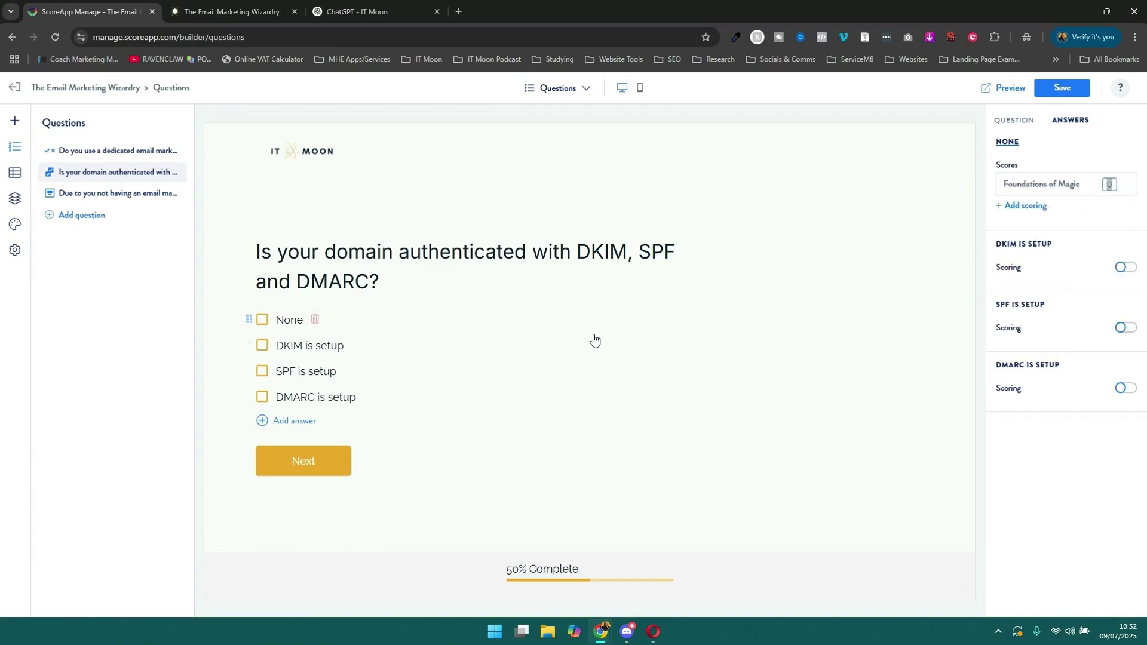
{"action": "left_click", "coordinate": [1125, 268]}
{"action": "left_click", "coordinate": [1068, 289]}
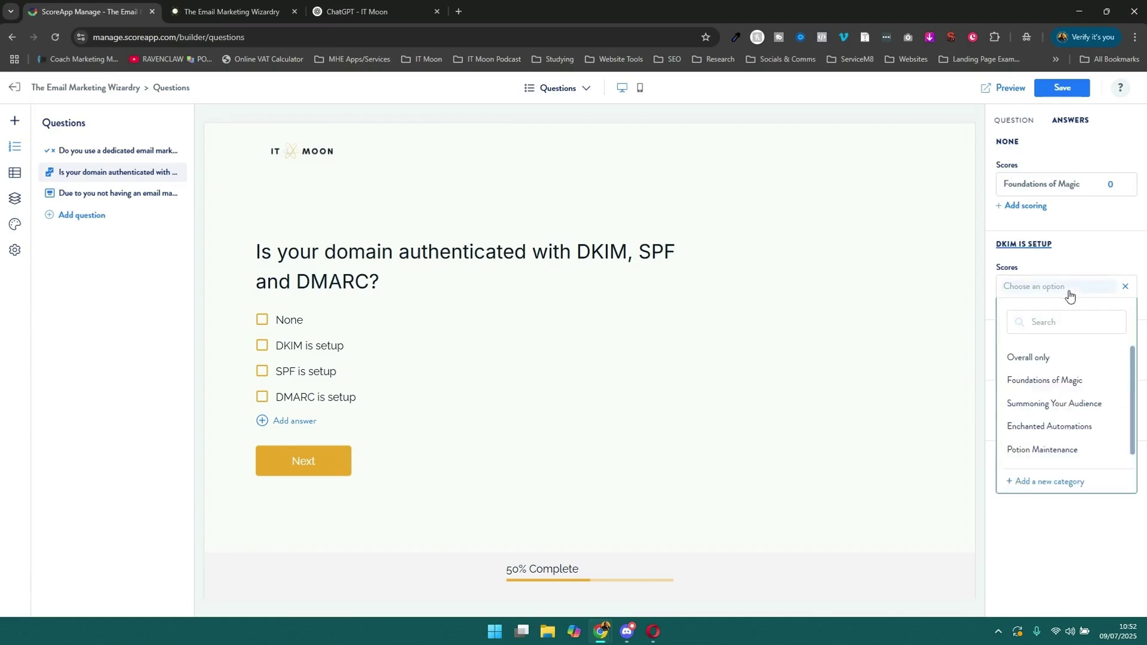
{"action": "left_click", "coordinate": [1059, 380]}
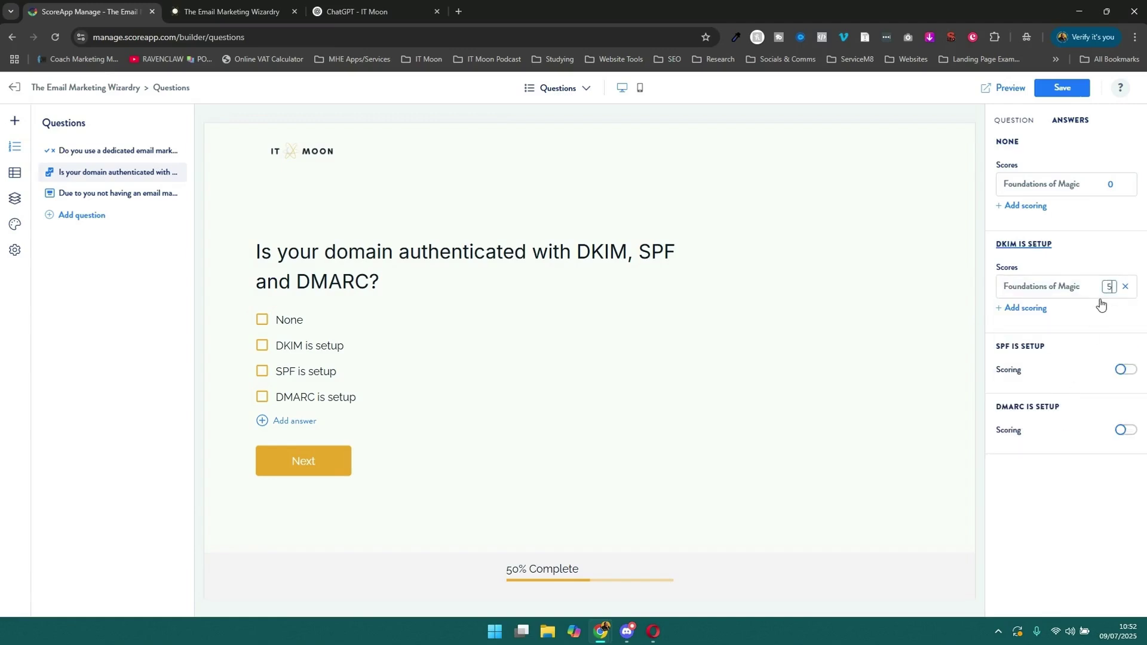
Turn on Foundations of Magic scoring with 5 points each for "SPF is setup" and "DMARC is setup".
{"action": "left_click", "coordinate": [1123, 370]}
{"action": "left_click", "coordinate": [1093, 390]}
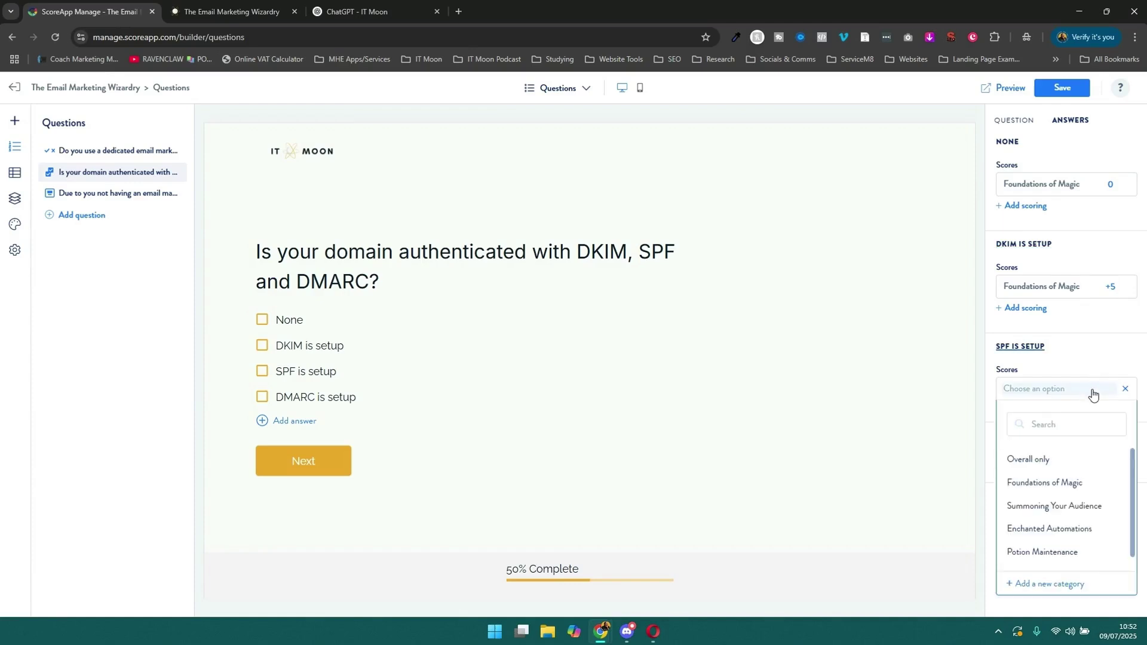
{"action": "left_click", "coordinate": [1052, 481]}
{"action": "type", "text": "5"}
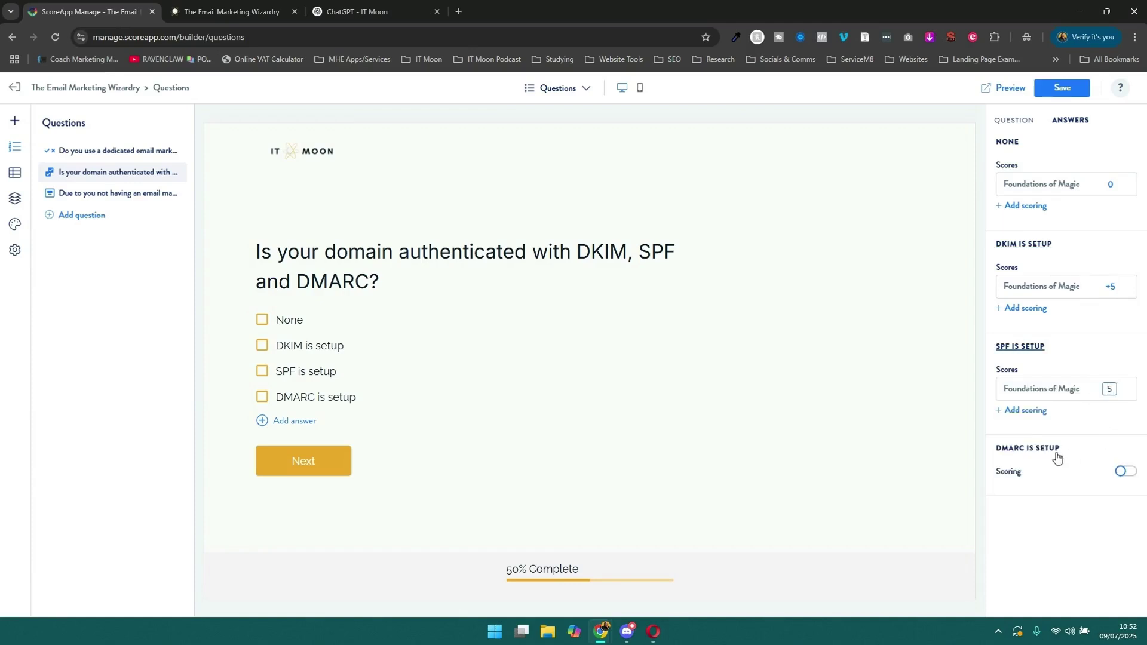
{"action": "left_click", "coordinate": [1126, 473]}
{"action": "left_click", "coordinate": [1089, 491]}
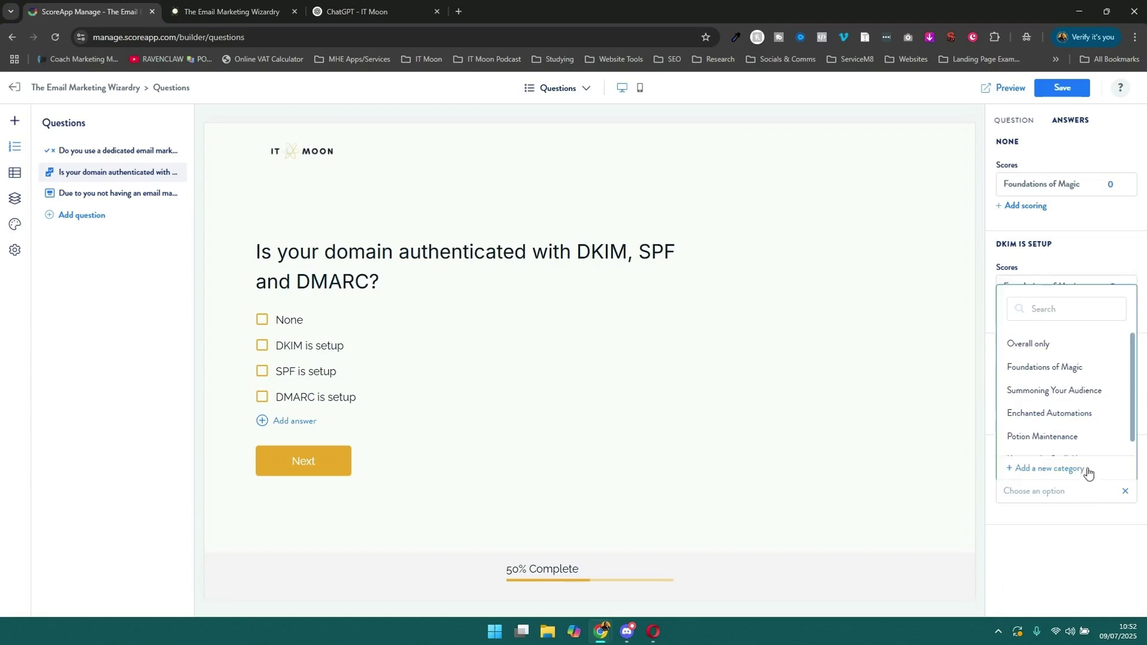
{"action": "left_click", "coordinate": [1062, 367]}
{"action": "type", "text": "5"}
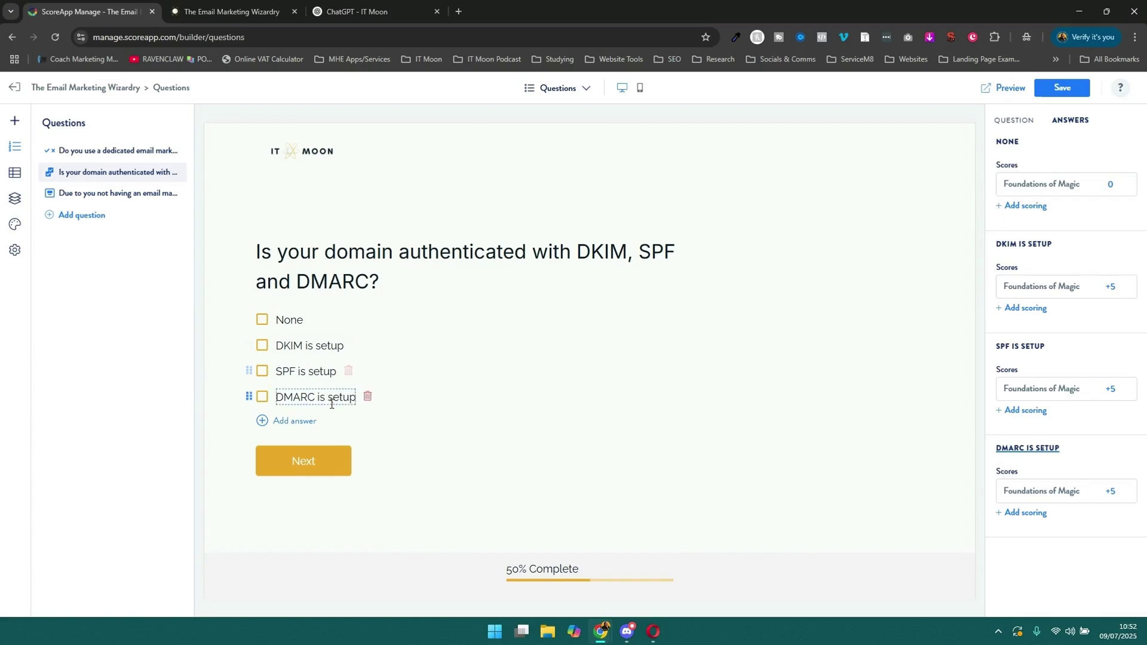
Add an "I don't know" answer to the domain authentication question and score it 0 in Foundations of Magic.
{"action": "left_click", "coordinate": [263, 347]}
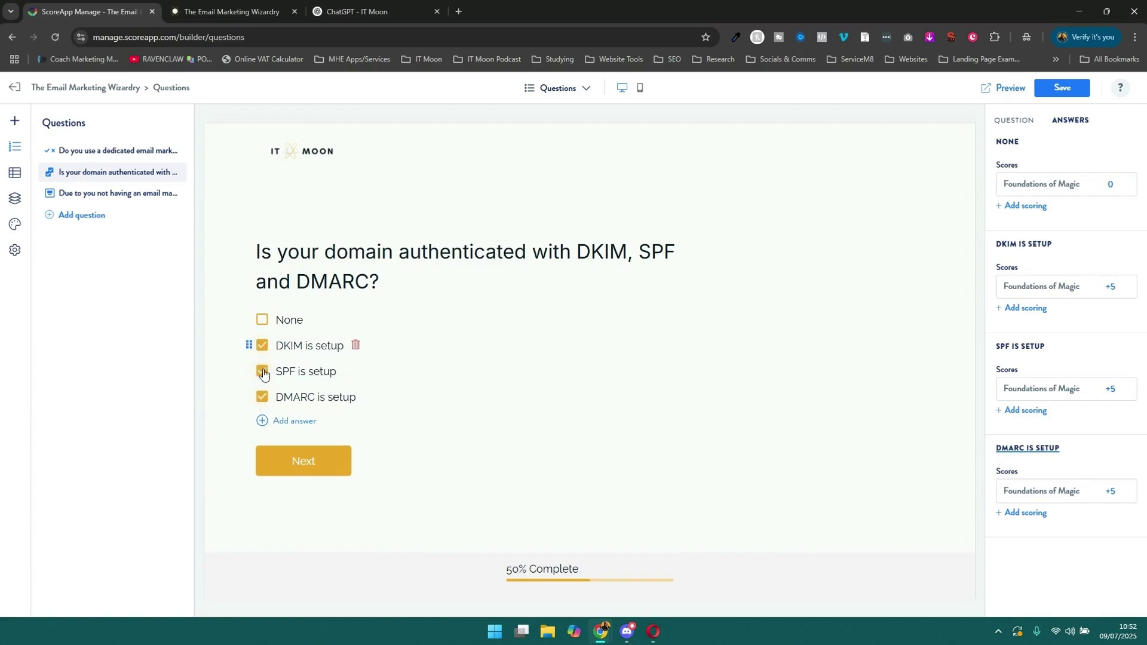
{"action": "left_click", "coordinate": [298, 421]}
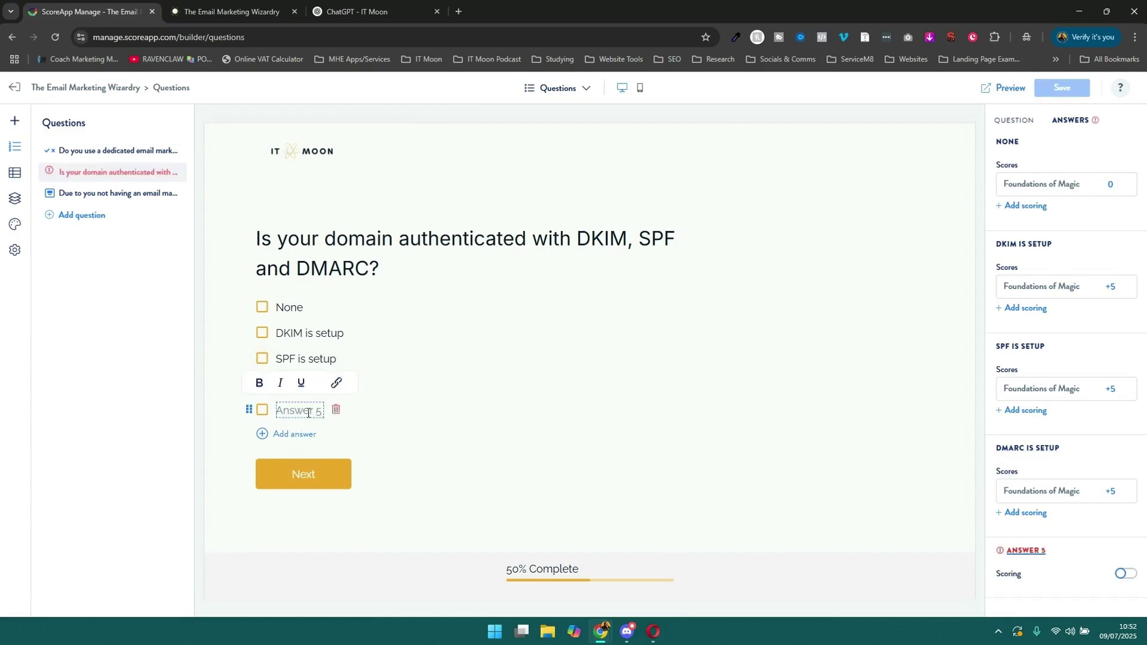
{"action": "type", "text": "I don't k"}
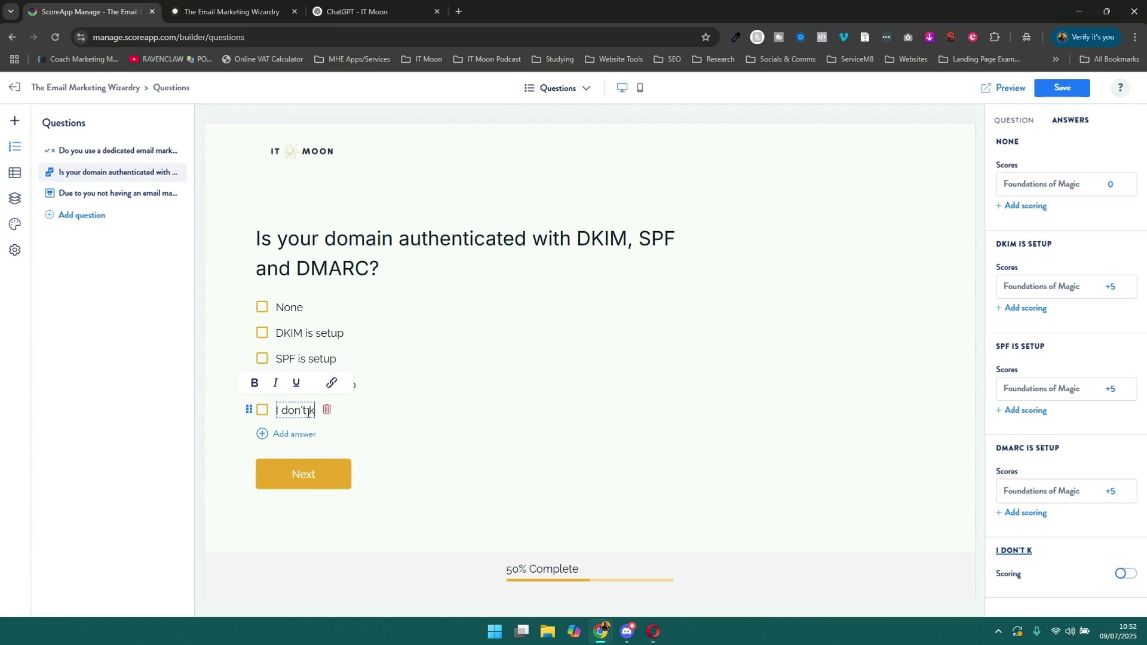
{"action": "type", "text": "now"}
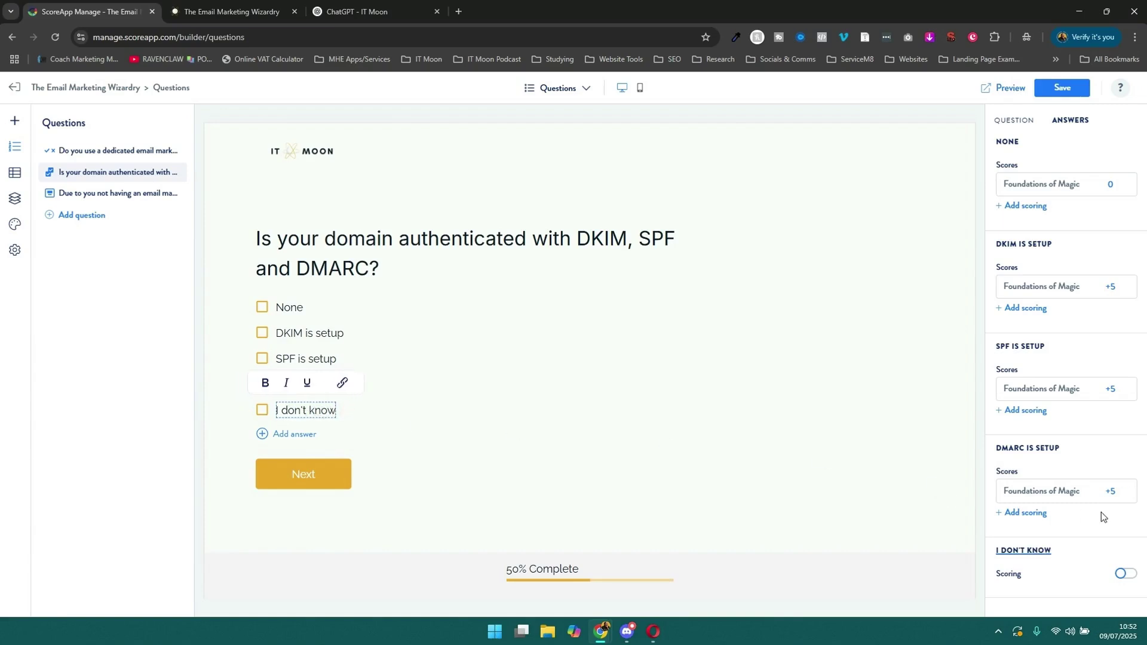
{"action": "left_click", "coordinate": [1124, 575]}
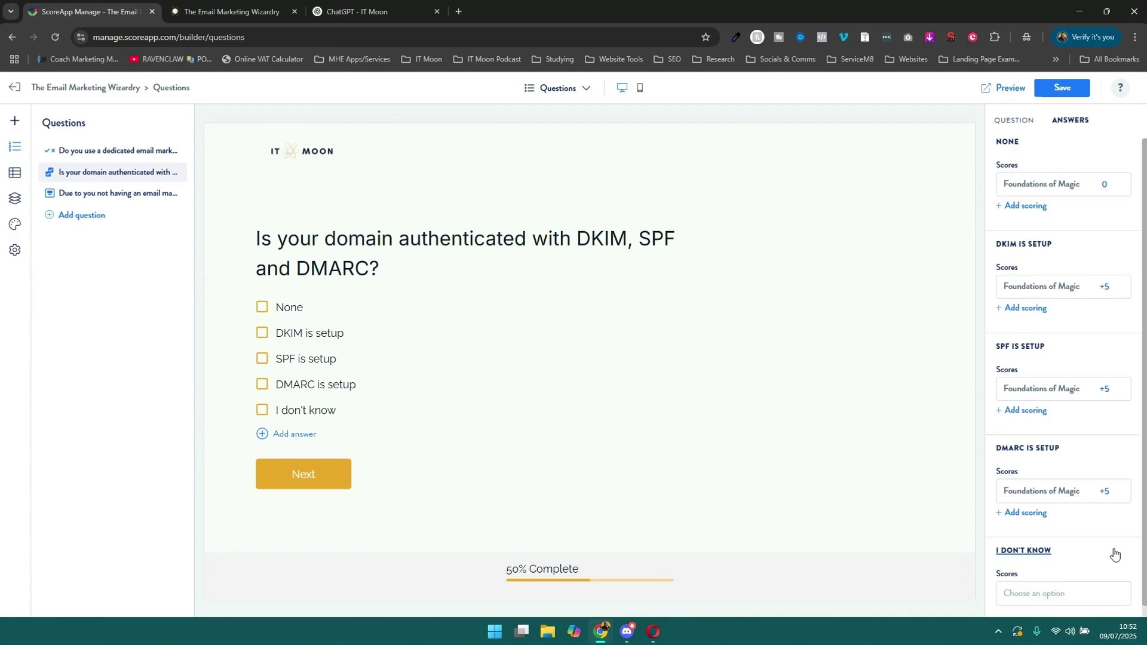
{"action": "left_click", "coordinate": [1086, 577]}
{"action": "left_click", "coordinate": [1073, 463]}
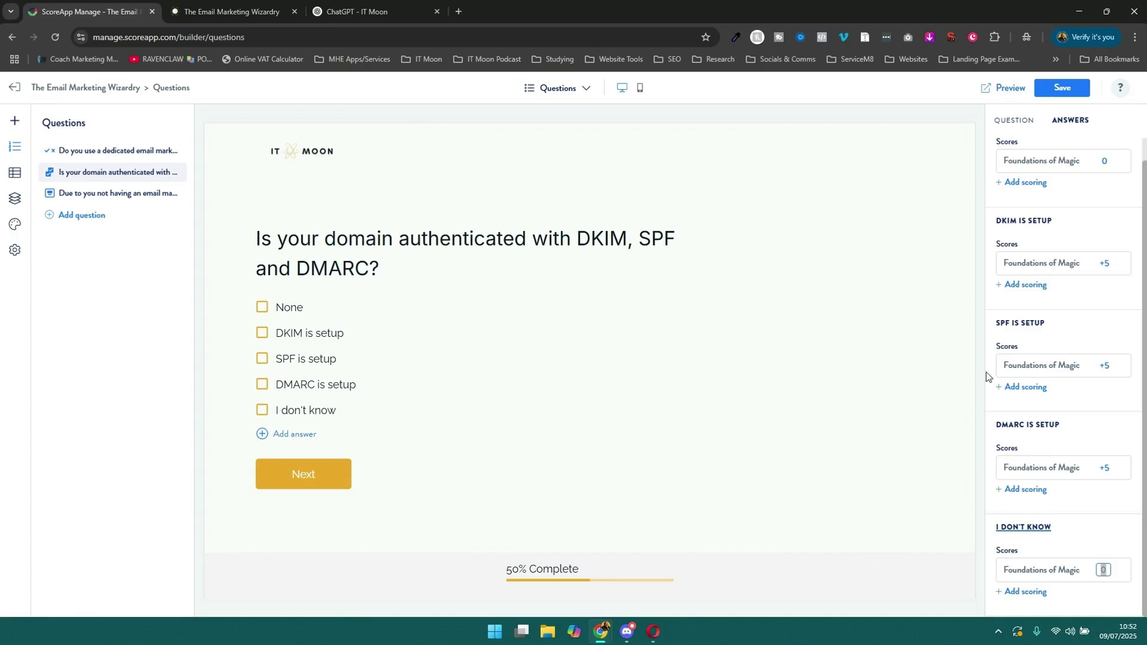
Try adding a second score in the Enchanted Automations category to the None answer, and remove it again.
{"action": "scroll", "coordinate": [987, 373], "scroll_direction": "up", "scroll_amount": 1}
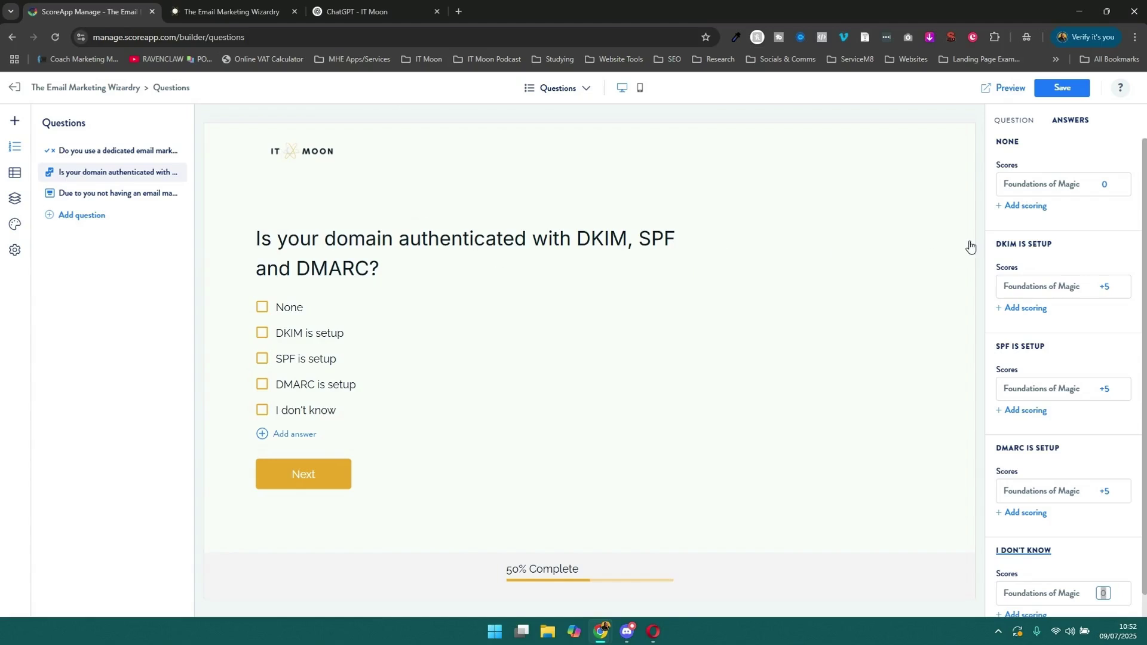
{"action": "left_click", "coordinate": [1029, 206]}
{"action": "left_click", "coordinate": [1030, 208]}
{"action": "left_click", "coordinate": [1033, 215]}
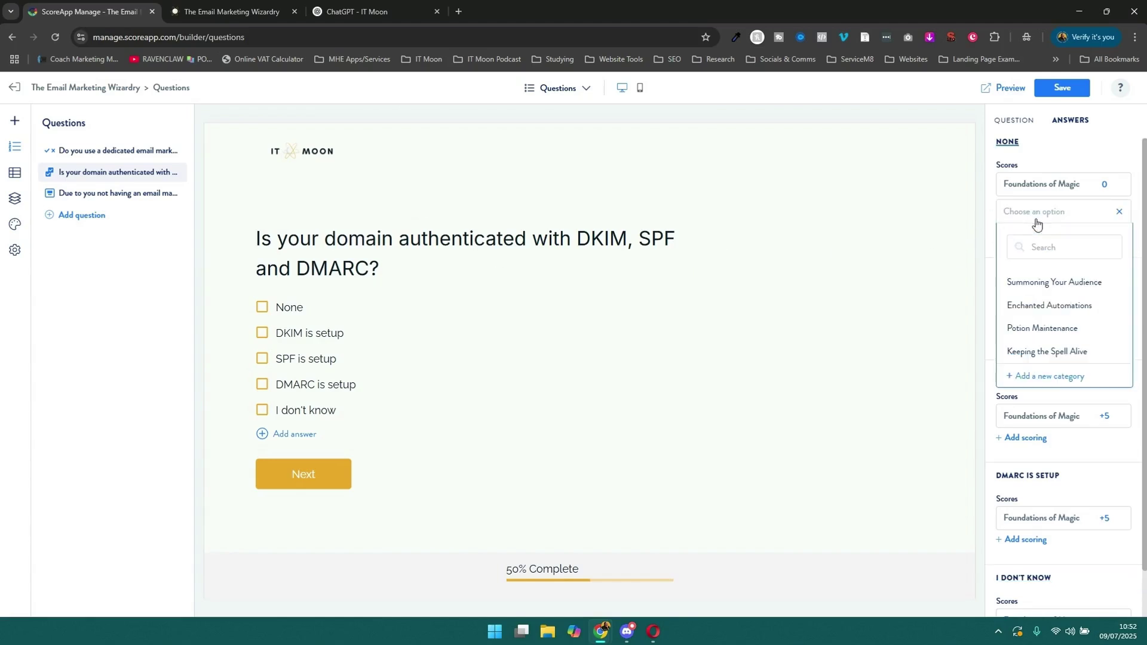
{"action": "left_click", "coordinate": [1049, 305]}
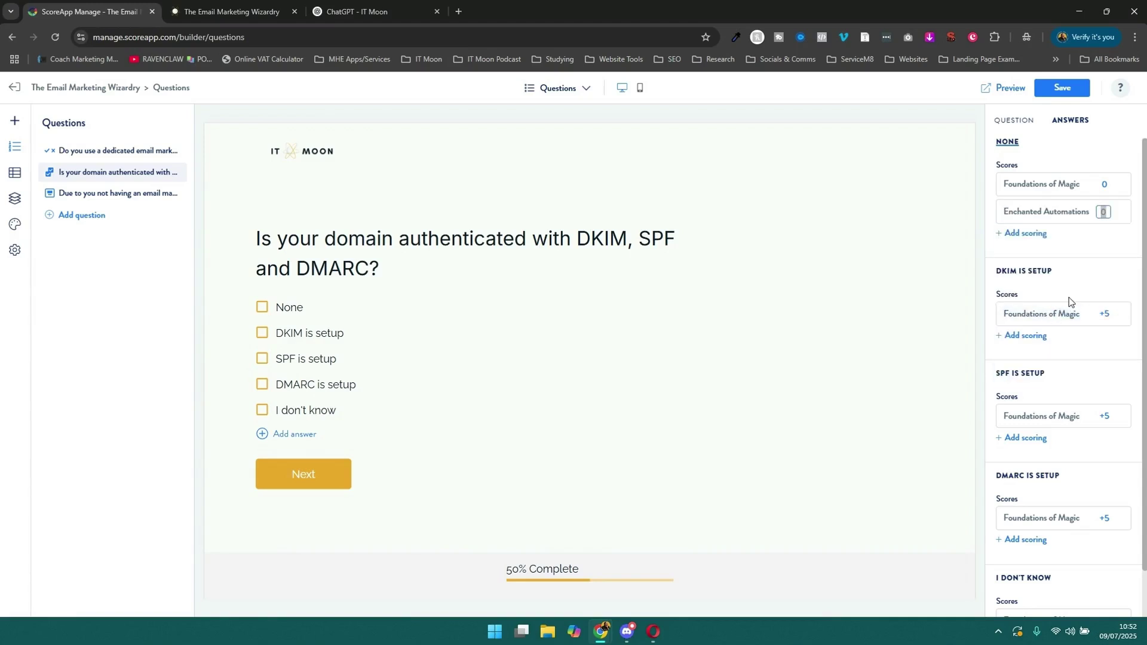
{"action": "left_click", "coordinate": [1104, 184]}
{"action": "left_click", "coordinate": [1118, 213]}
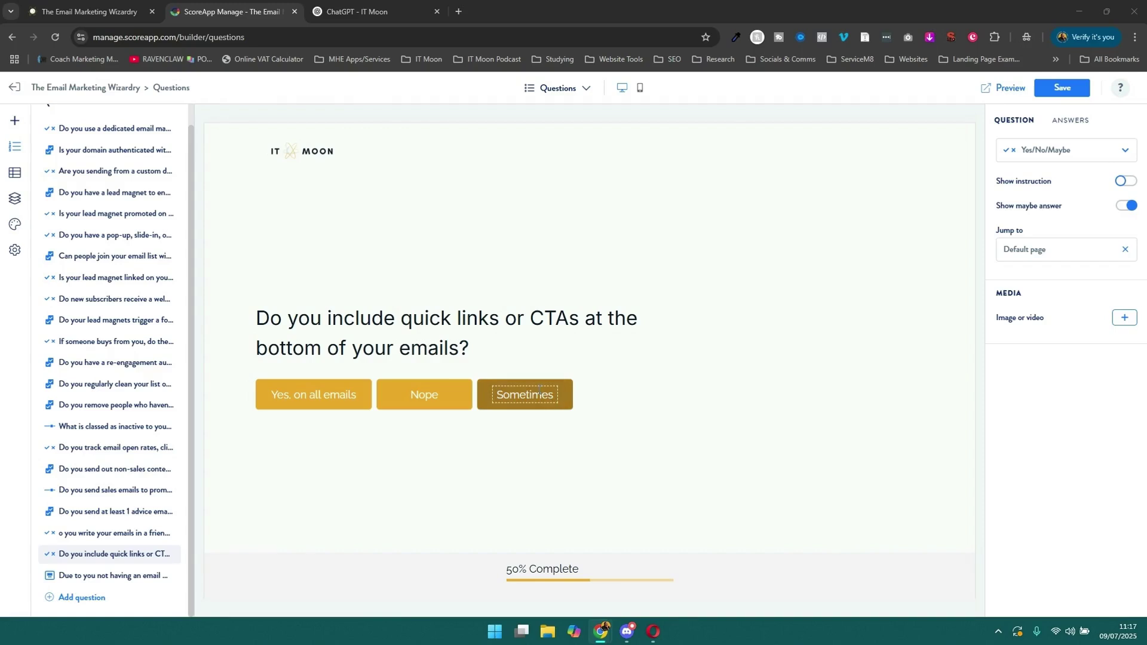
Review the answer options and settings of the scorecard's questions, including lead magnet, re-engagement, list cleaning, inactivity and email tracking.
{"action": "scroll", "coordinate": [104, 349], "scroll_direction": "up", "scroll_amount": 1}
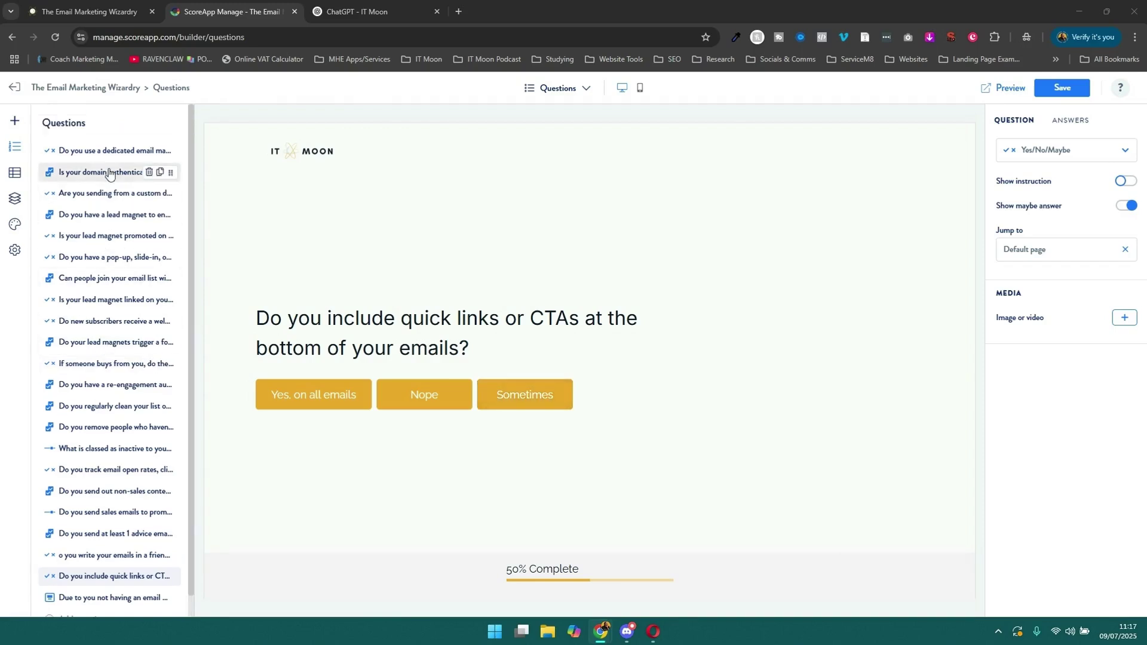
{"action": "left_click", "coordinate": [107, 196]}
{"action": "left_click", "coordinate": [108, 218]}
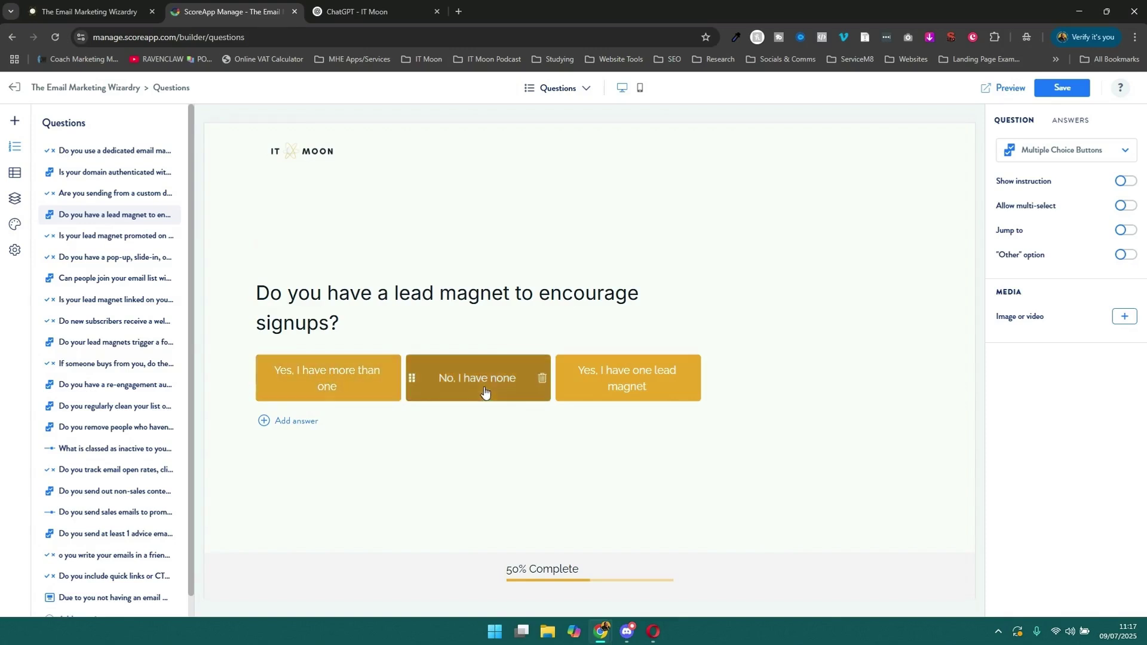
{"action": "left_click", "coordinate": [142, 386]}
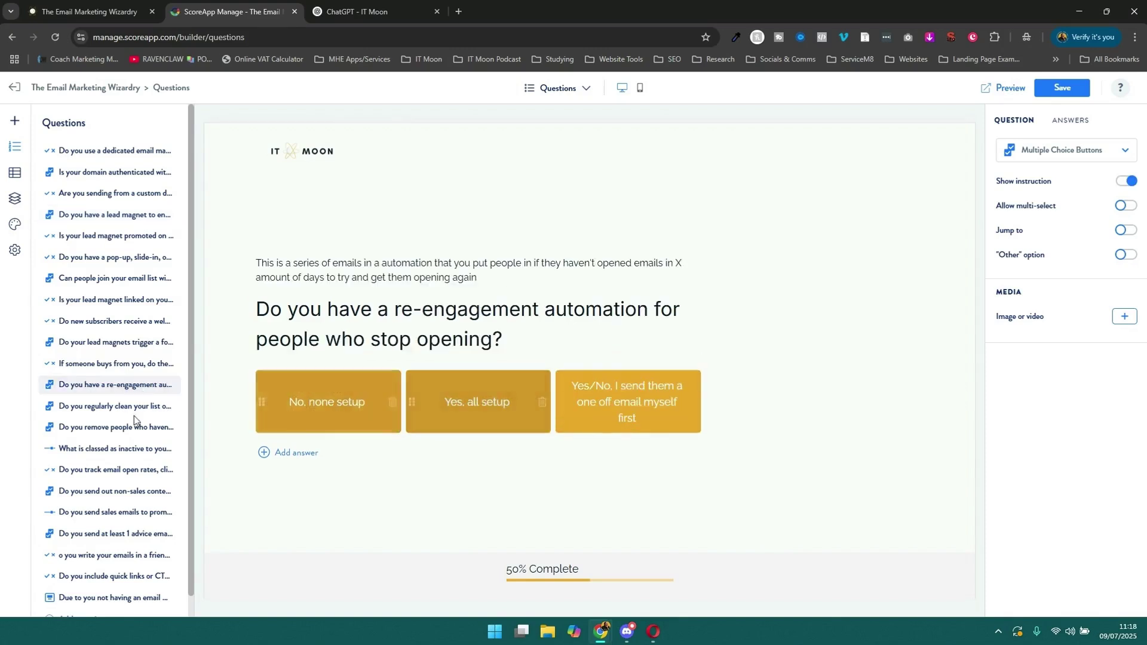
{"action": "left_click", "coordinate": [67, 409]}
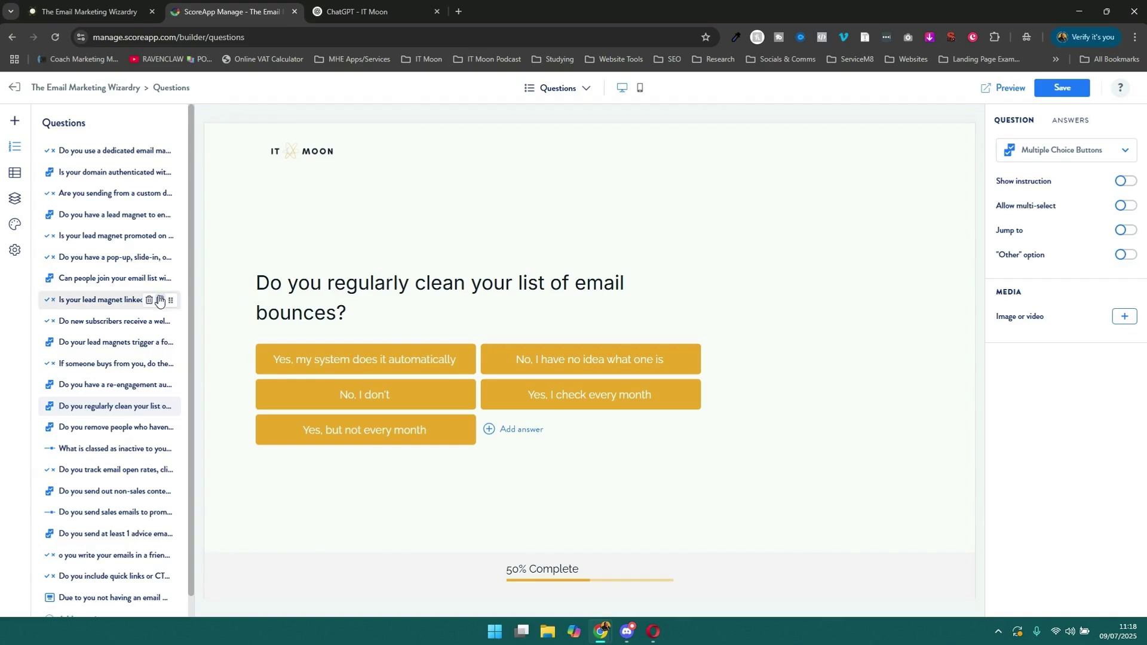
{"action": "left_click", "coordinate": [113, 450]}
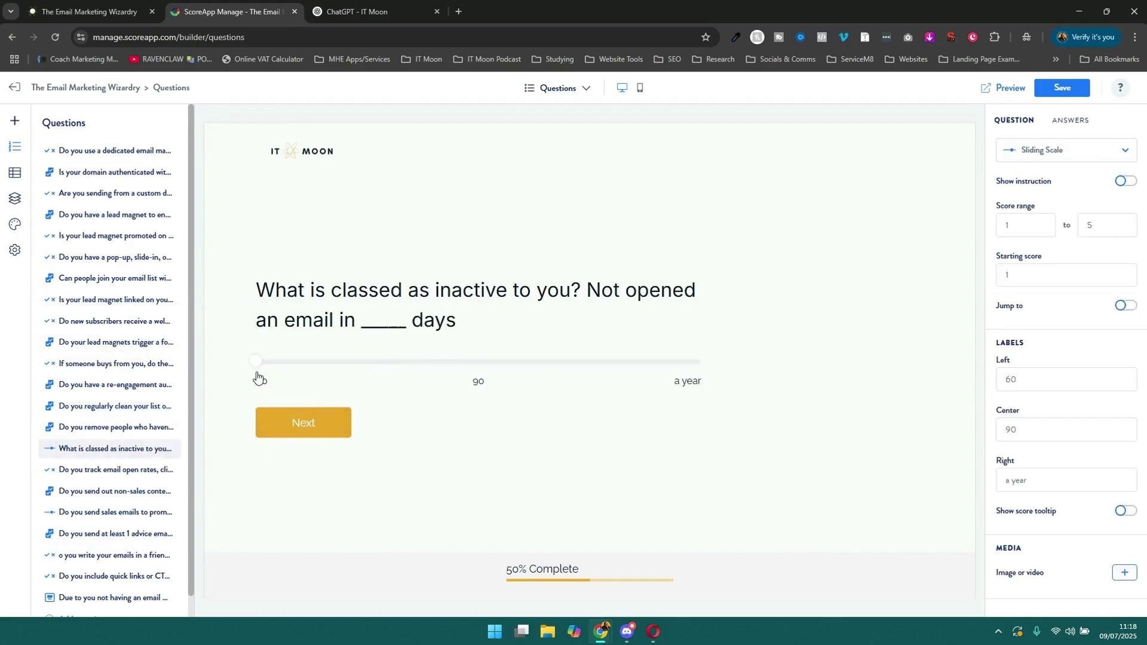
{"action": "left_click_drag", "start_coordinate": [295, 379], "coordinate": [177, 371]}
{"action": "scroll", "coordinate": [149, 356], "scroll_direction": "down", "scroll_amount": 1}
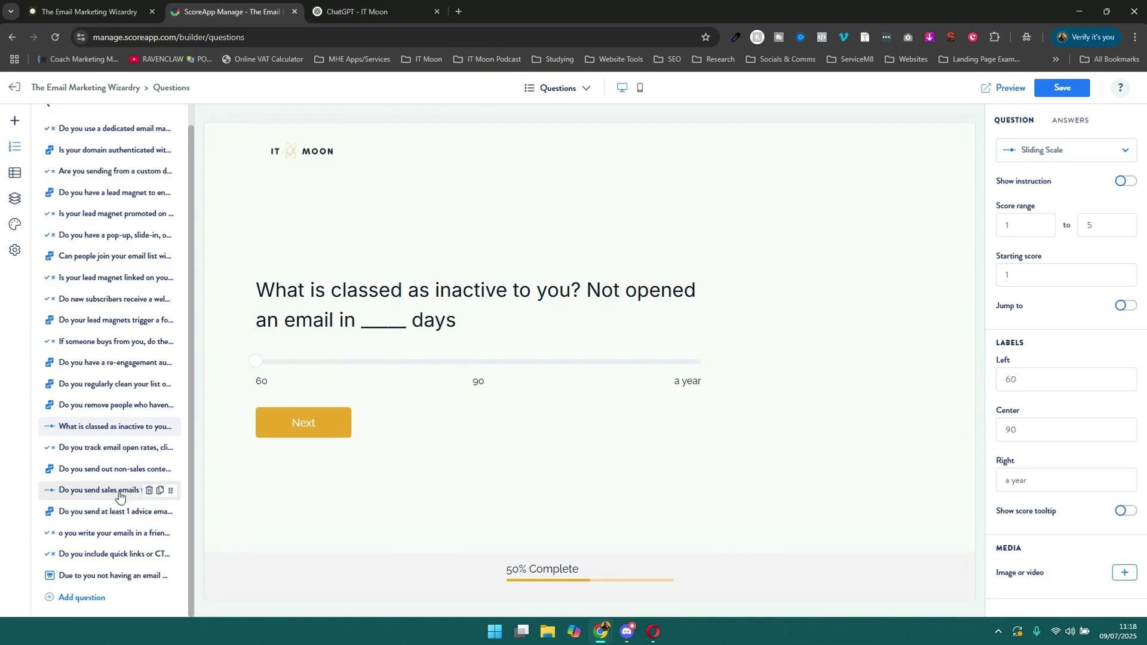
{"action": "left_click", "coordinate": [108, 449]}
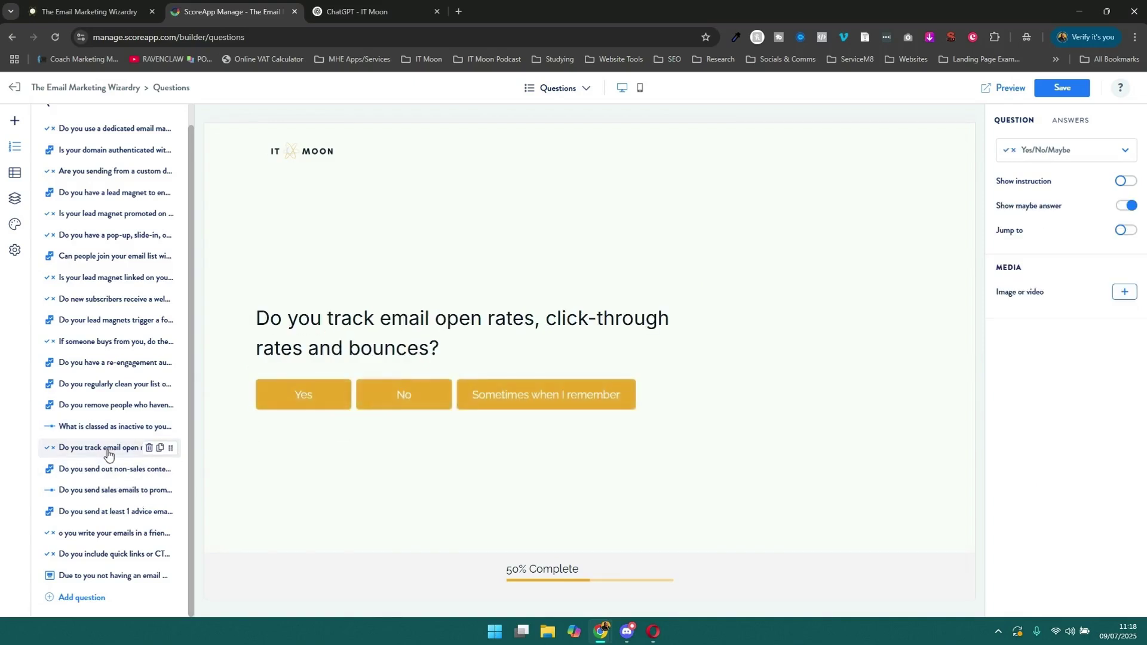
Review the non-sales content, inactive-subscriber removal, inactivity period and email tracking questions, including their answer scores and jump settings.
{"action": "left_click", "coordinate": [106, 472]}
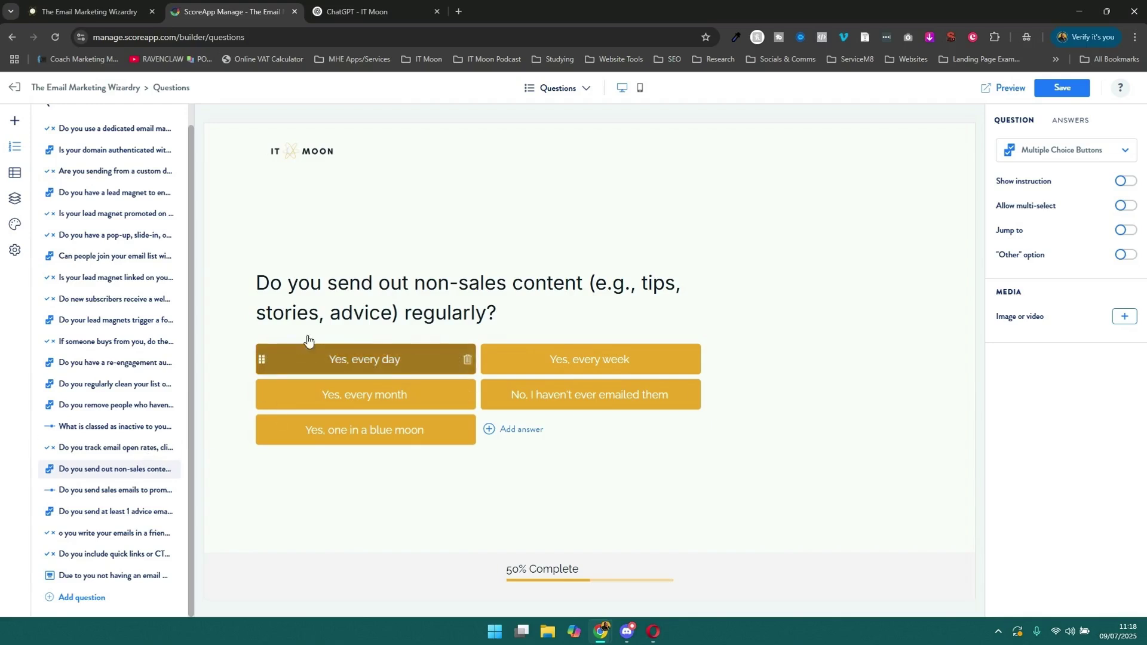
{"action": "left_click", "coordinate": [120, 426]}
{"action": "left_click", "coordinate": [123, 411]}
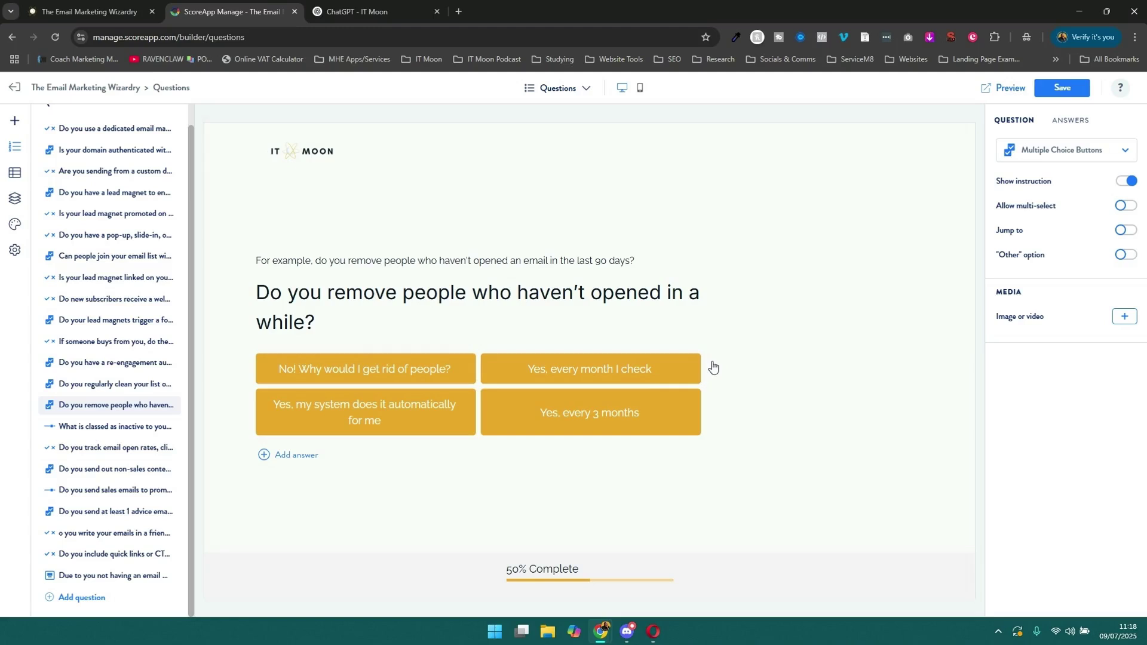
{"action": "left_click", "coordinate": [1063, 123]}
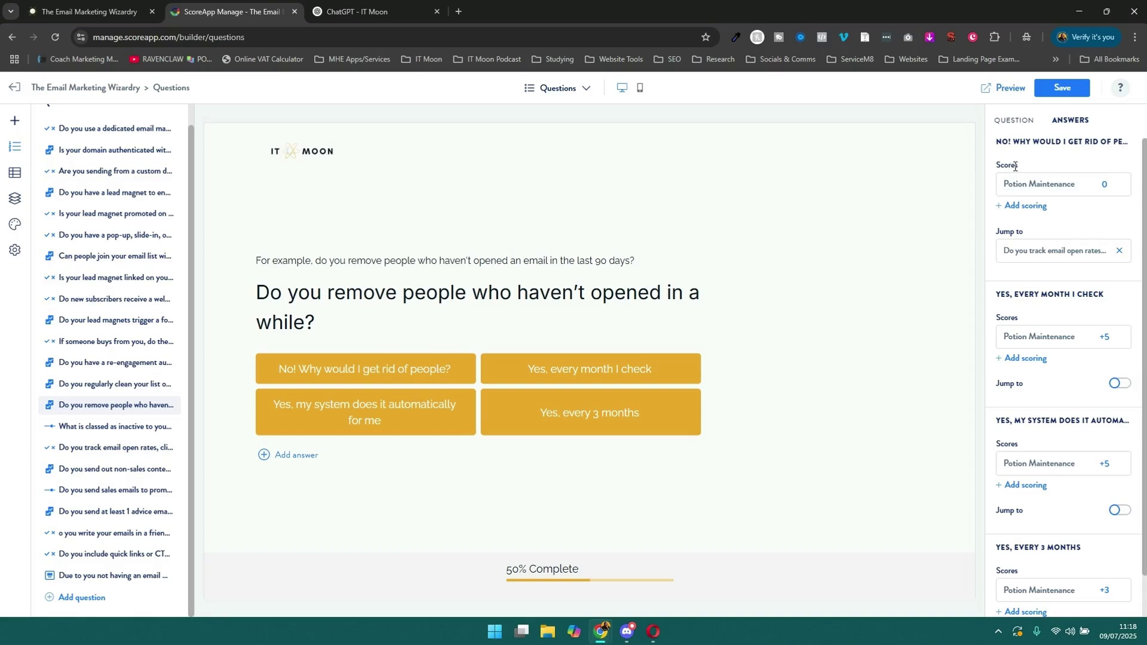
{"action": "left_click", "coordinate": [110, 436]}
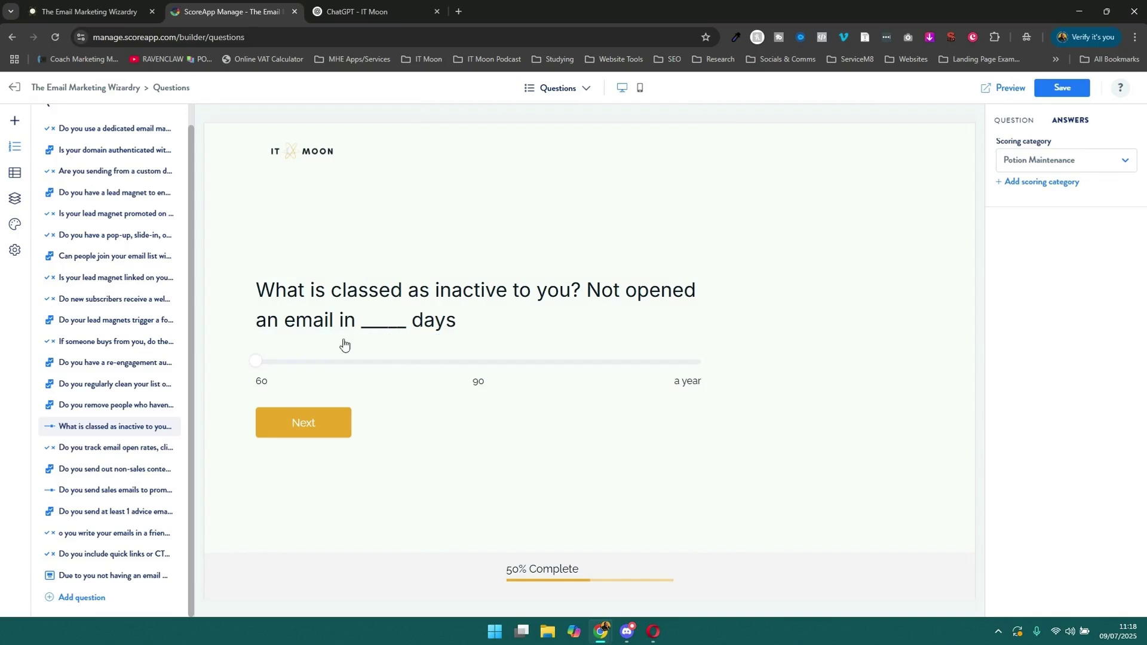
{"action": "left_click", "coordinate": [106, 447]}
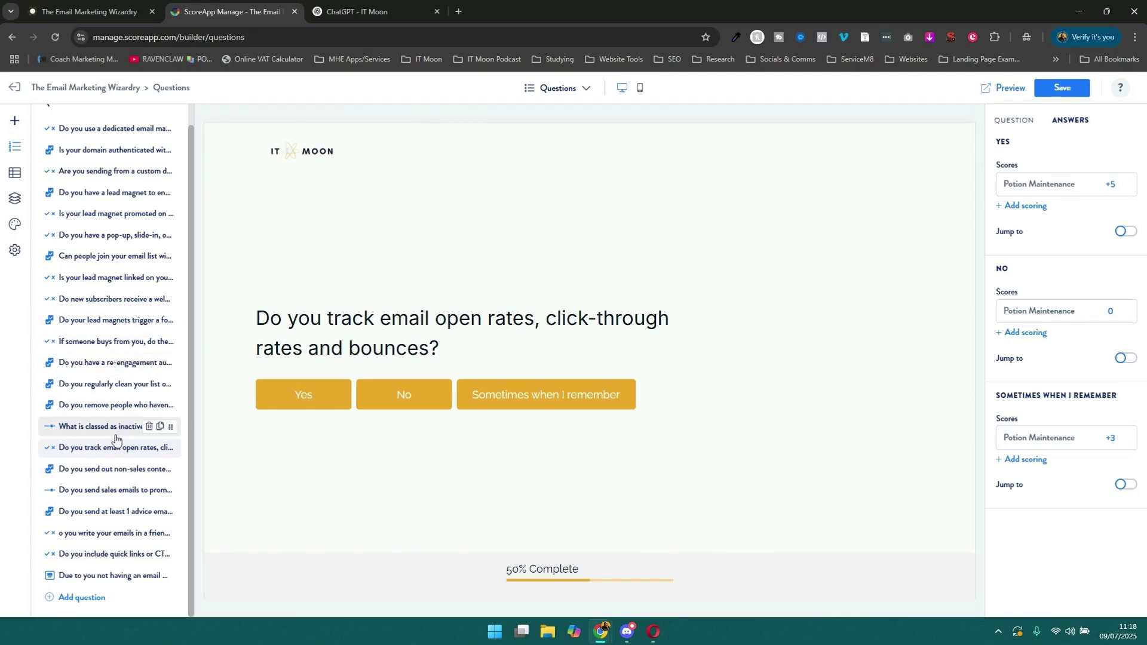
Compare the quick links or CTAs question's answer scores and jump setting with the closing info screen about having no email marketing system.
{"action": "left_click", "coordinate": [113, 555]}
{"action": "left_click", "coordinate": [116, 577]}
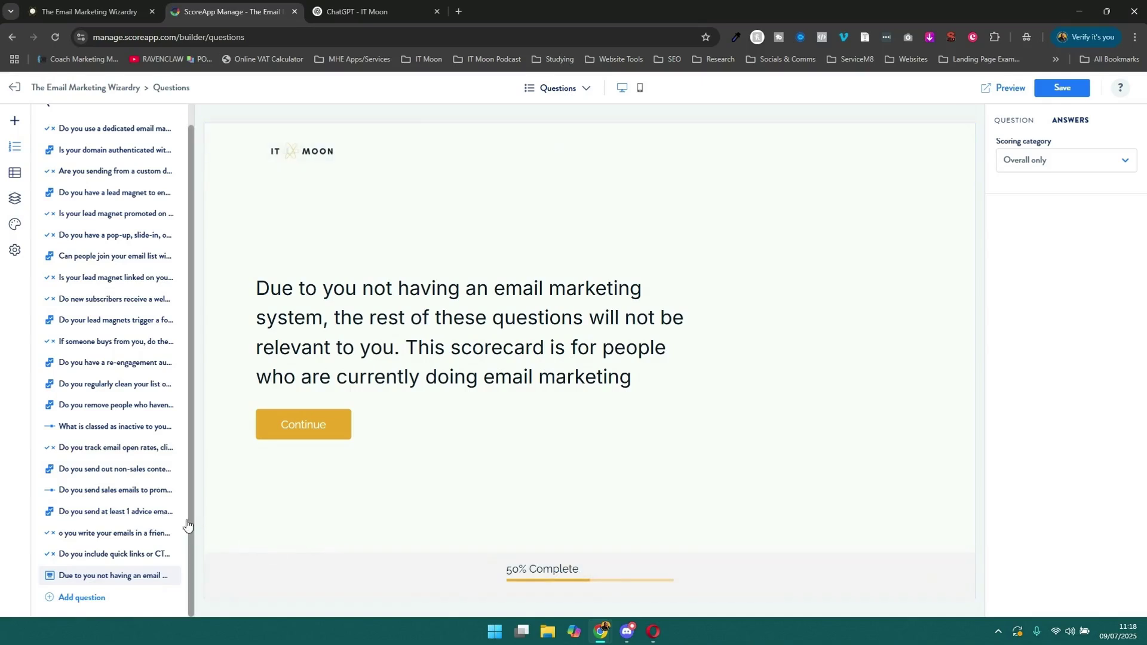
{"action": "left_click", "coordinate": [109, 555]}
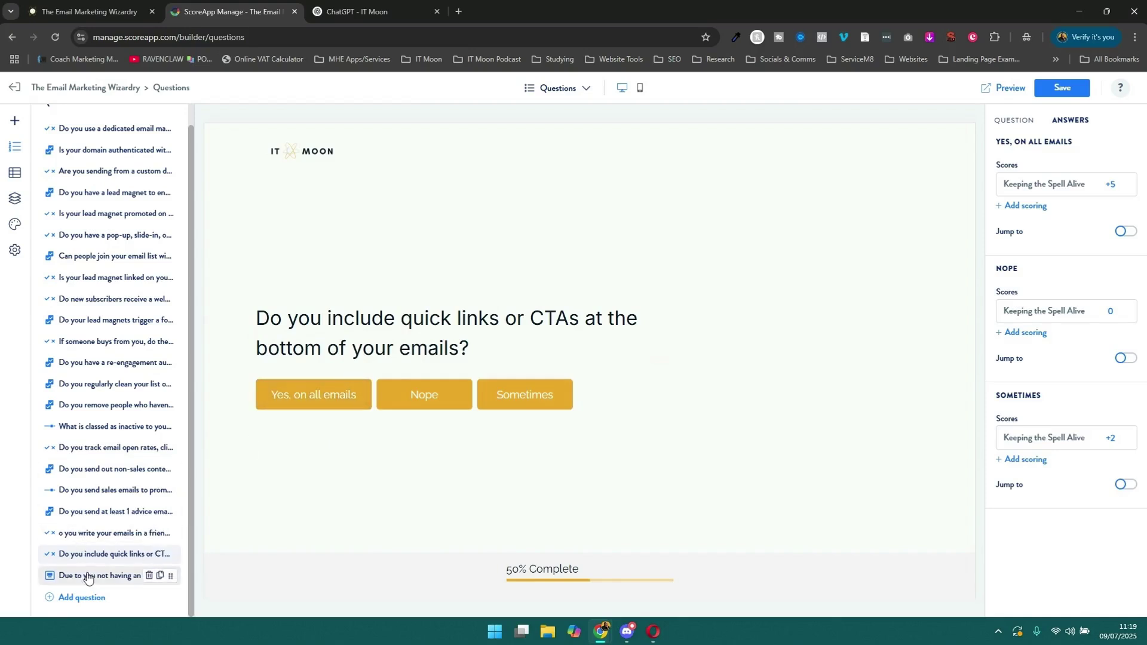
{"action": "left_click", "coordinate": [152, 575]}
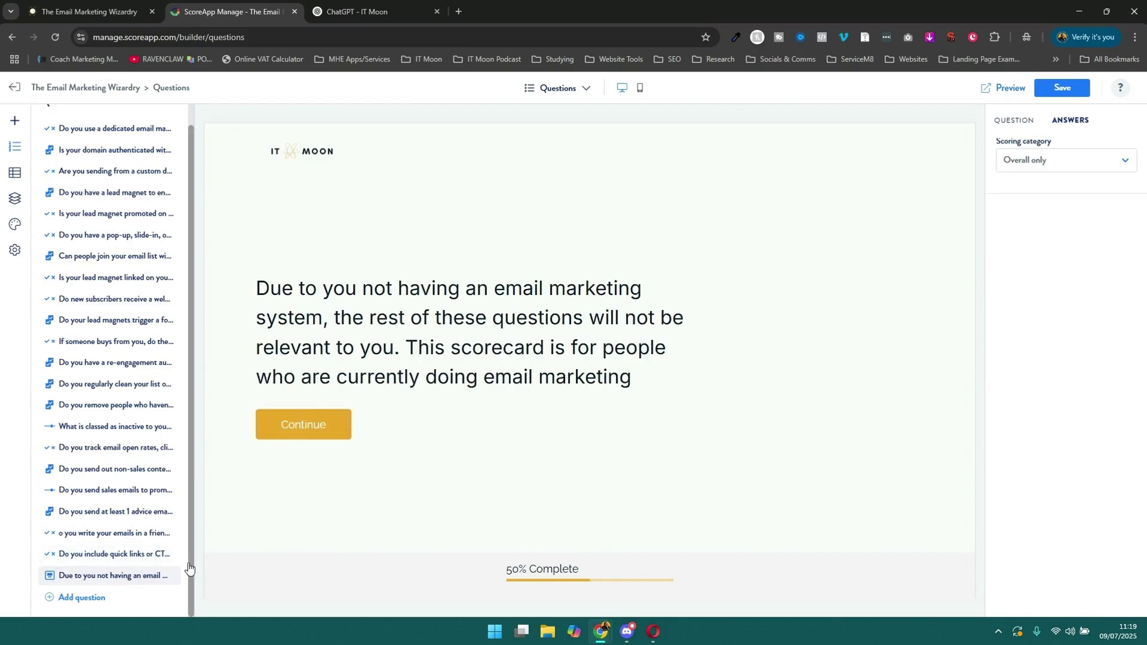
{"action": "left_click", "coordinate": [102, 560]}
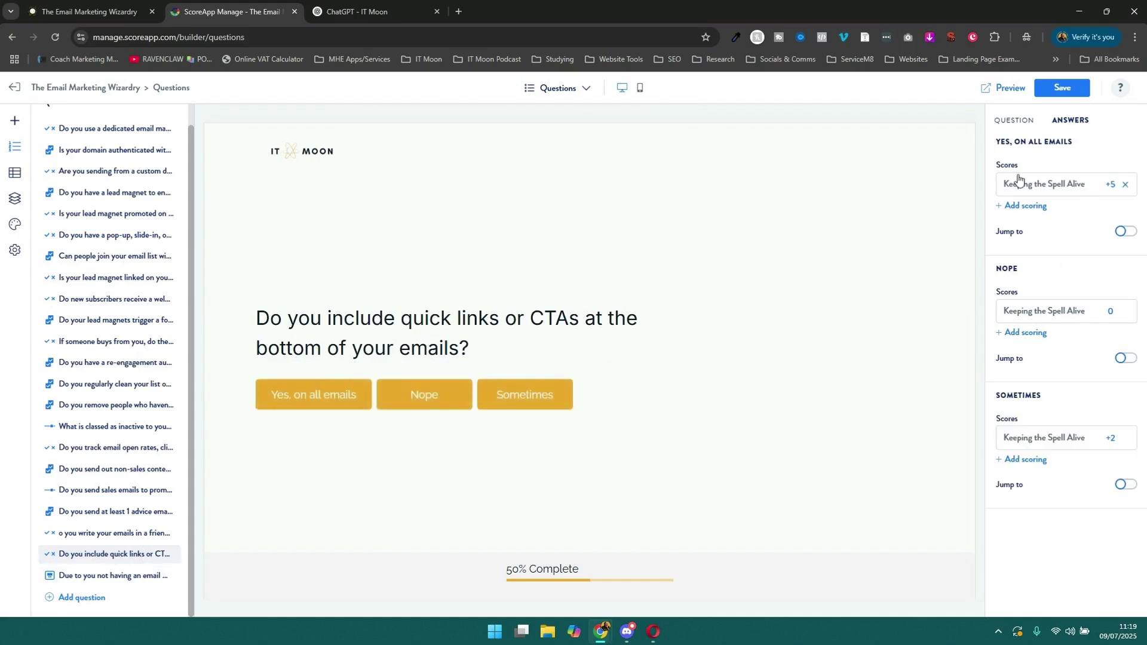
{"action": "left_click", "coordinate": [1015, 121]}
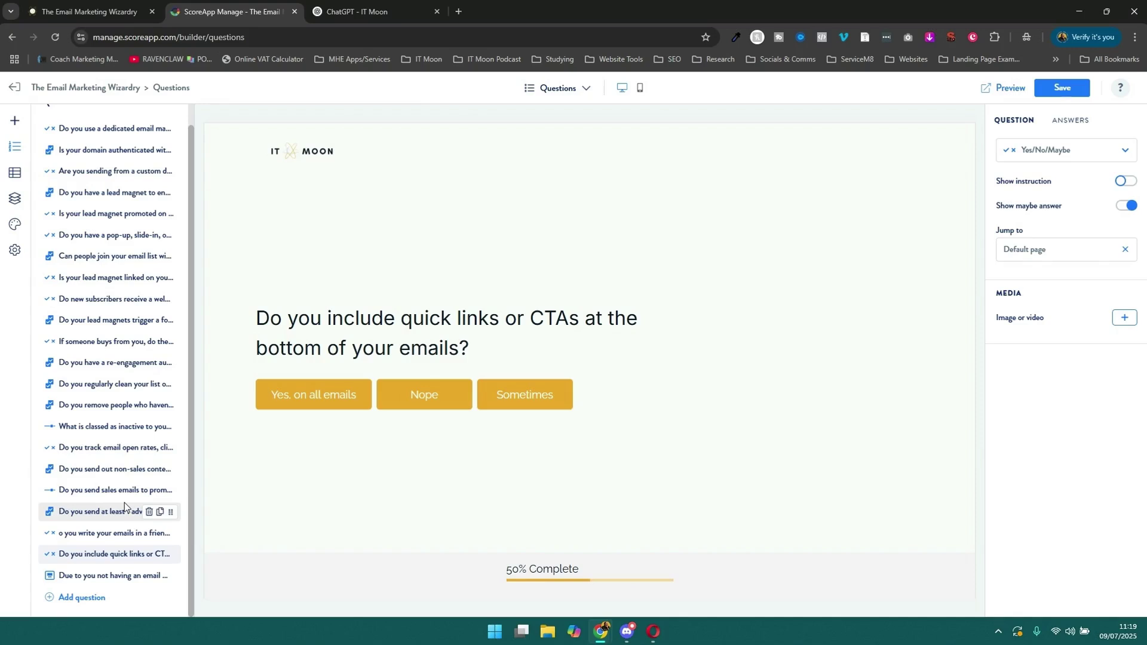
{"action": "left_click", "coordinate": [104, 576]}
{"action": "scroll", "coordinate": [117, 523], "scroll_direction": "up", "scroll_amount": 1}
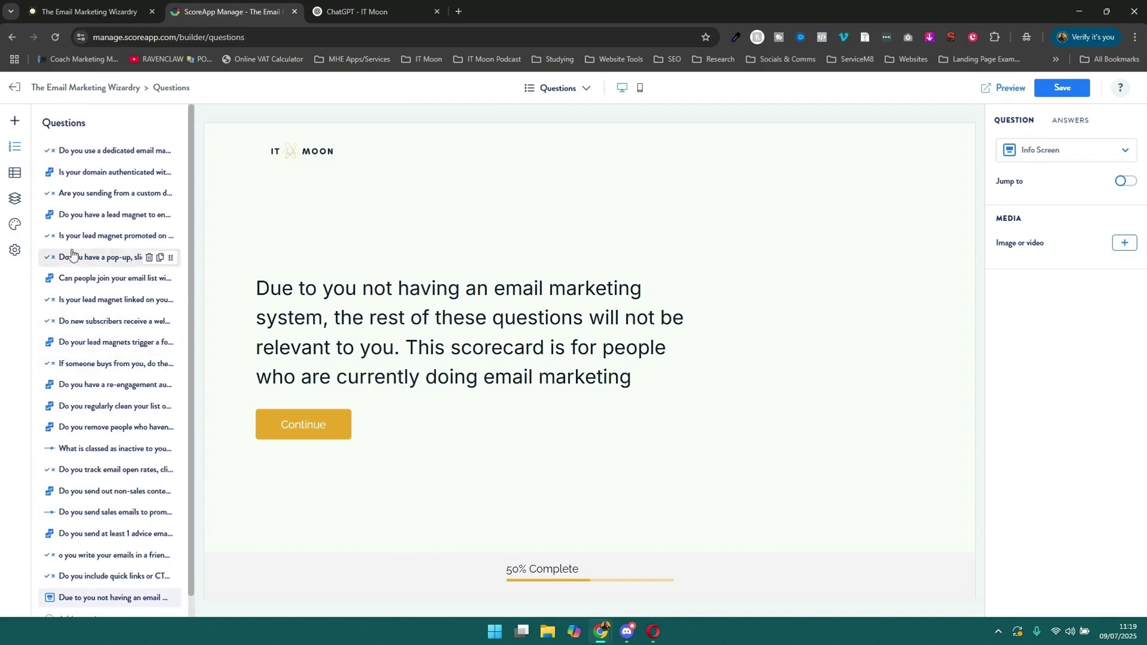
Review the Enchanted Automations, Summoning Your Audience and Foundations of Magic scoring categories, and save the questions.
{"action": "left_click", "coordinate": [15, 173]}
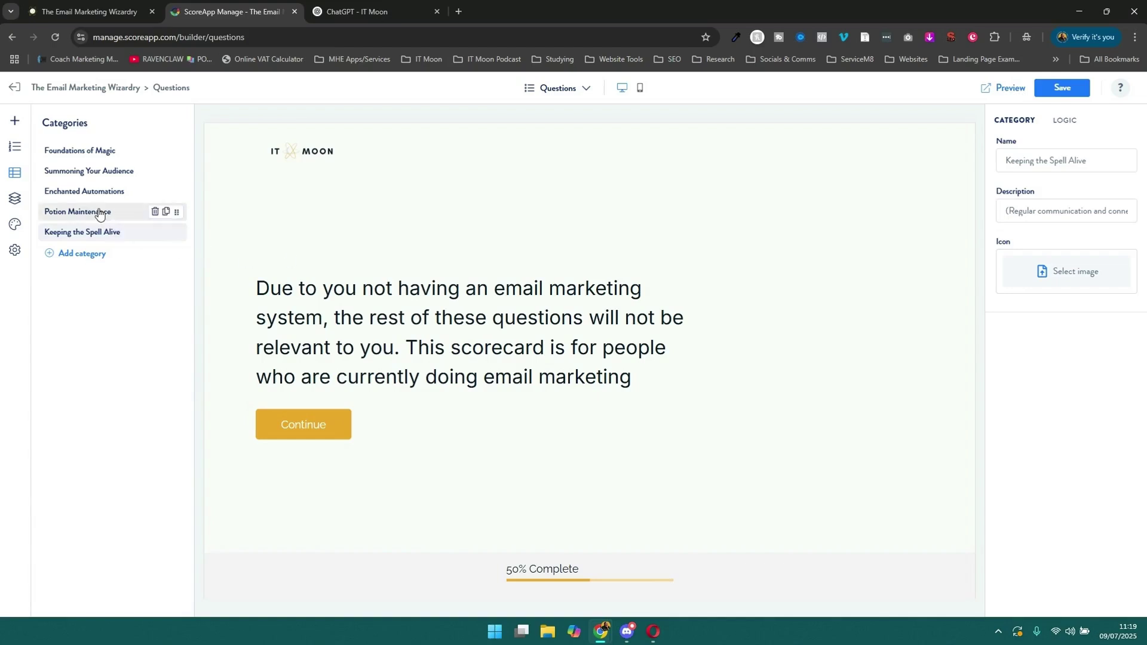
{"action": "left_click", "coordinate": [96, 190]}
{"action": "left_click", "coordinate": [99, 171]}
{"action": "left_click", "coordinate": [100, 154]}
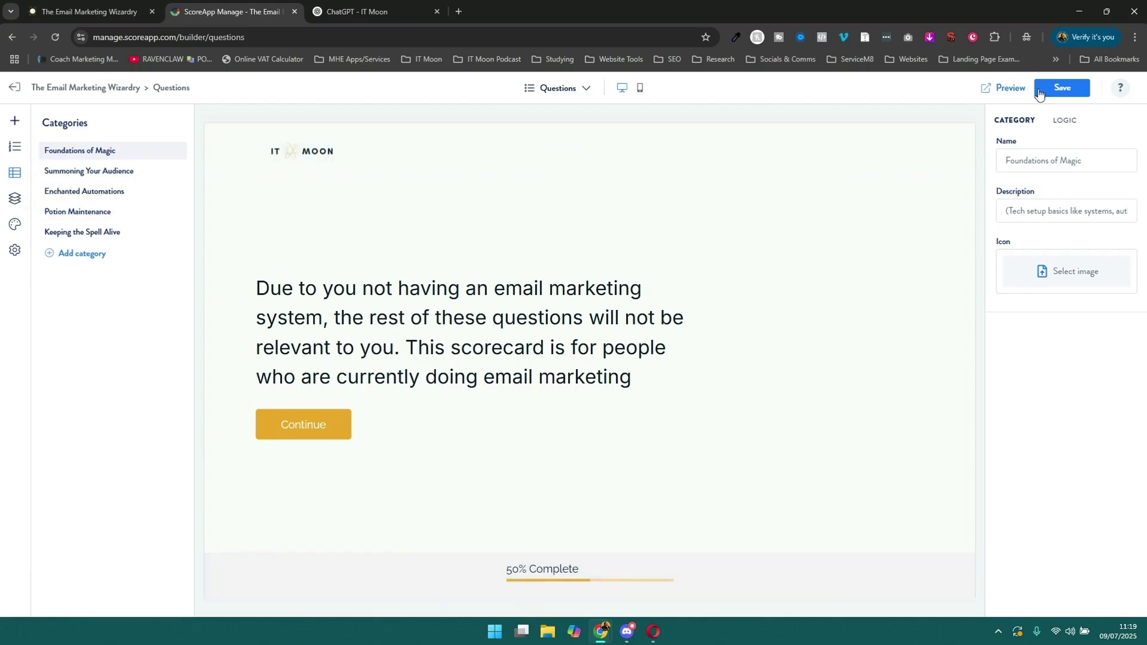
{"action": "left_click", "coordinate": [1043, 87]}
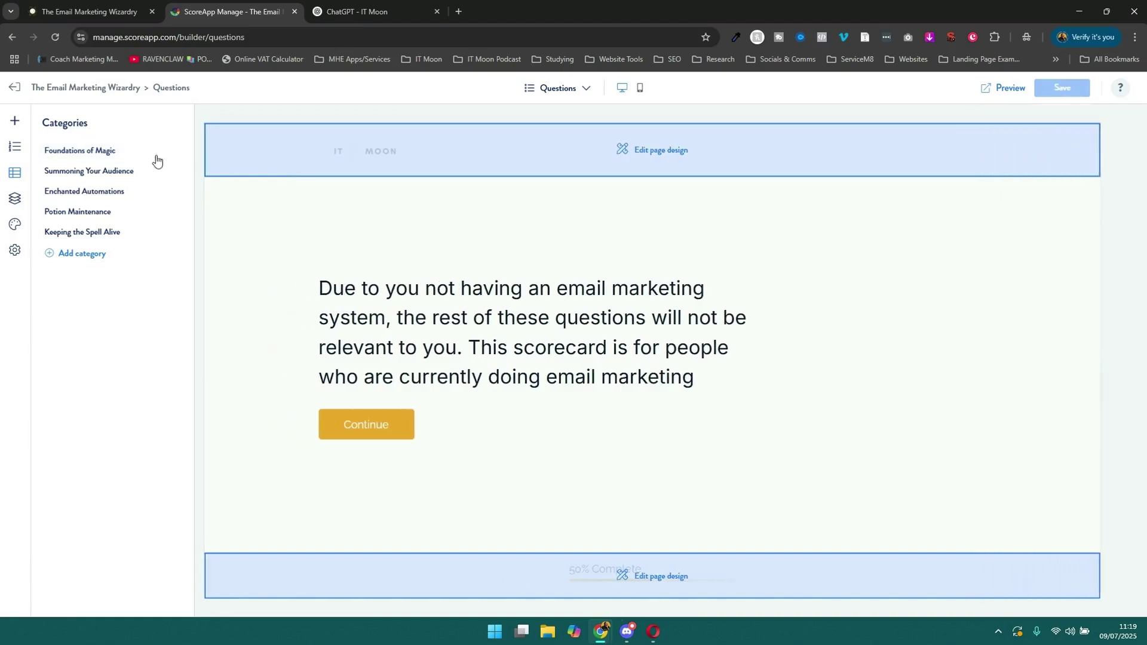
Try the Group by category option for the questions view and set it back to List.
{"action": "left_click", "coordinate": [16, 250]}
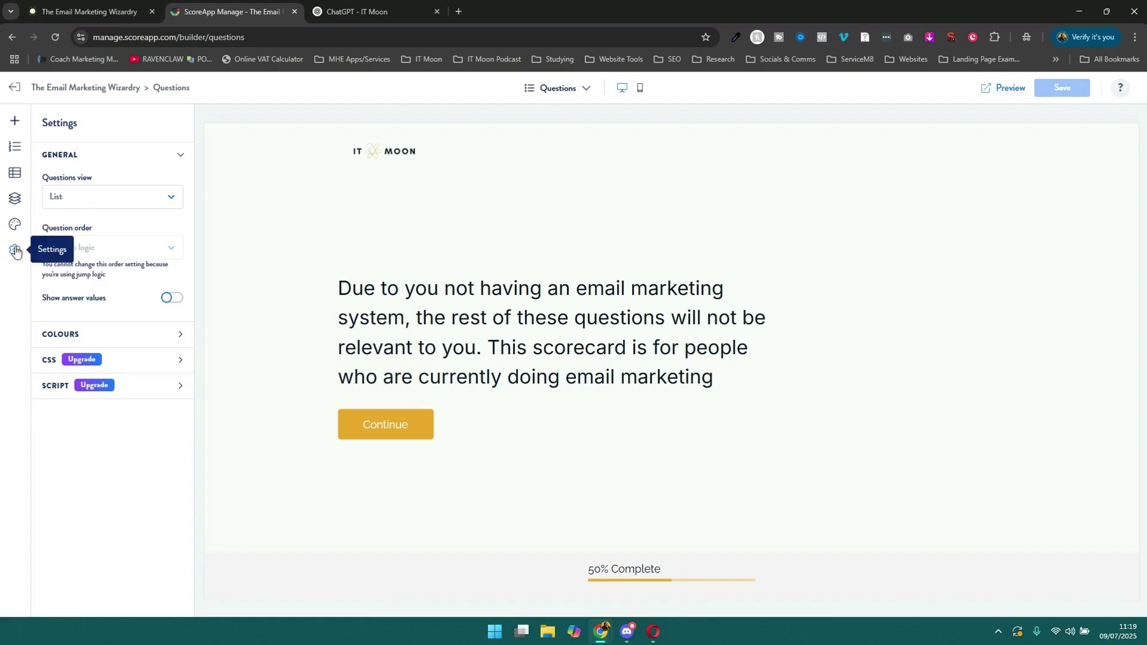
{"action": "left_click", "coordinate": [113, 201]}
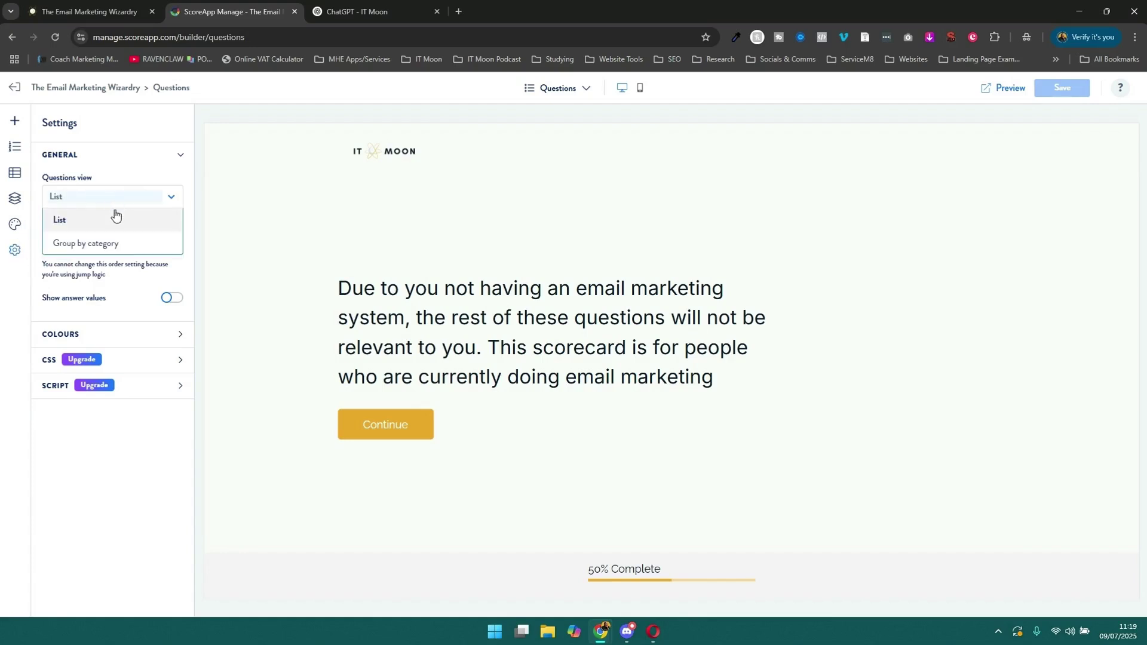
{"action": "left_click", "coordinate": [113, 243]}
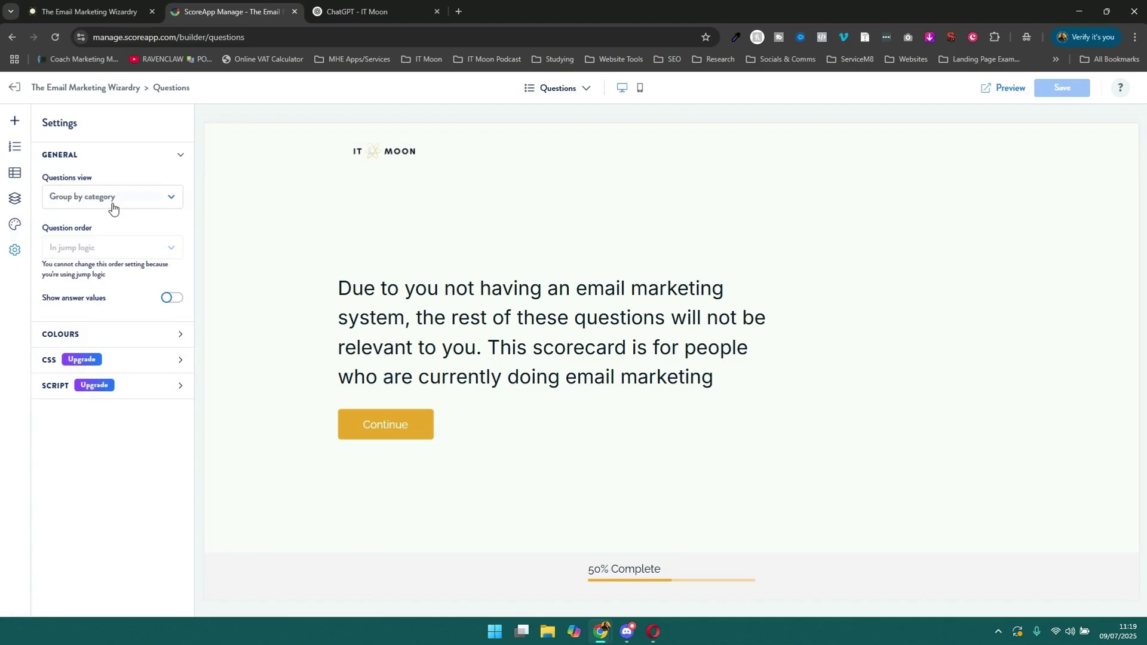
{"action": "left_click", "coordinate": [111, 202]}
{"action": "left_click", "coordinate": [109, 226]}
Try switching the display of answer values on and off again, and view the questions page's colour settings.
{"action": "left_click", "coordinate": [175, 300]}
{"action": "left_click", "coordinate": [175, 299]}
{"action": "left_click", "coordinate": [175, 300]}
{"action": "left_click", "coordinate": [179, 303]}
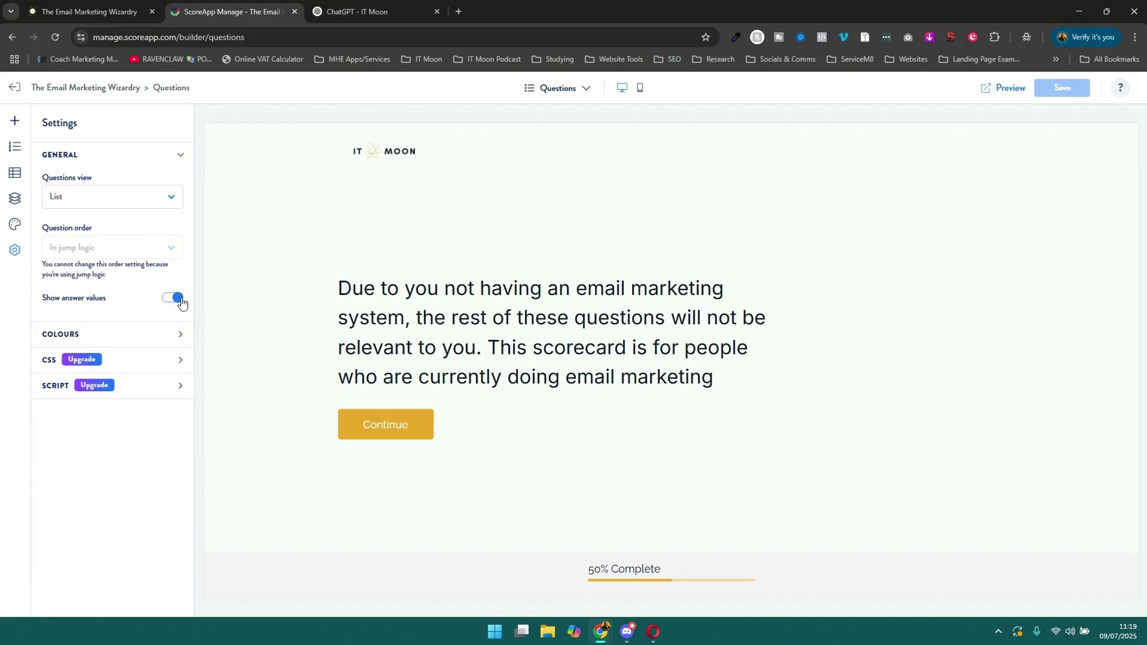
{"action": "left_click", "coordinate": [164, 330]}
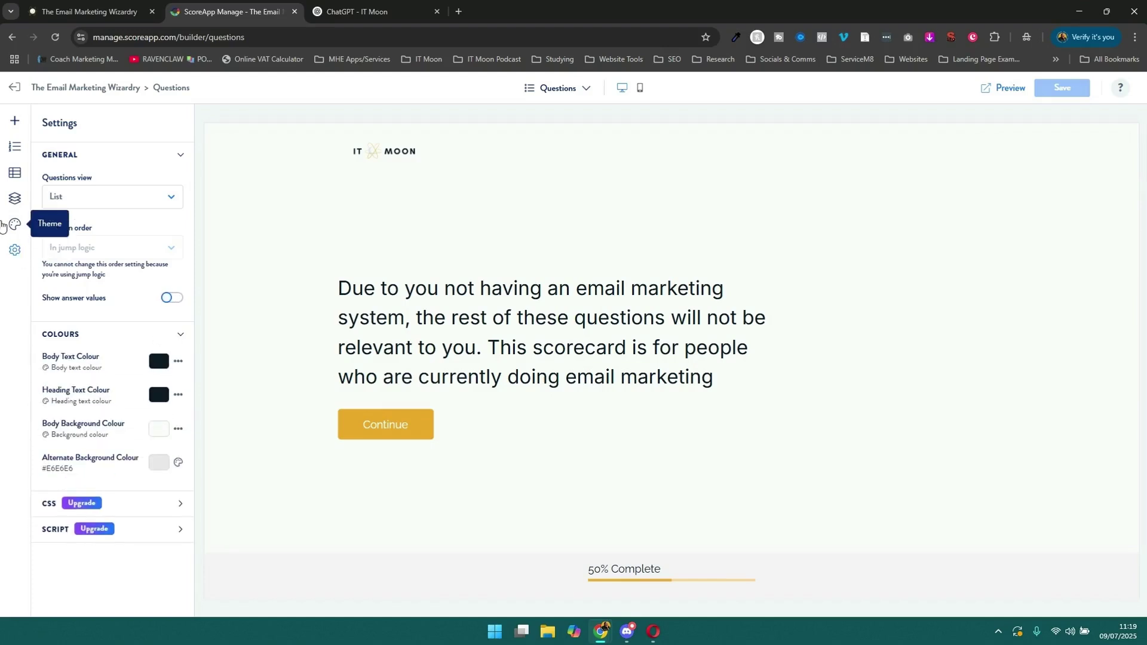
Leave the questions builder, open the scorecard's Score Tiers settings and review the tier labels and score ranges.
{"action": "left_click", "coordinate": [14, 88]}
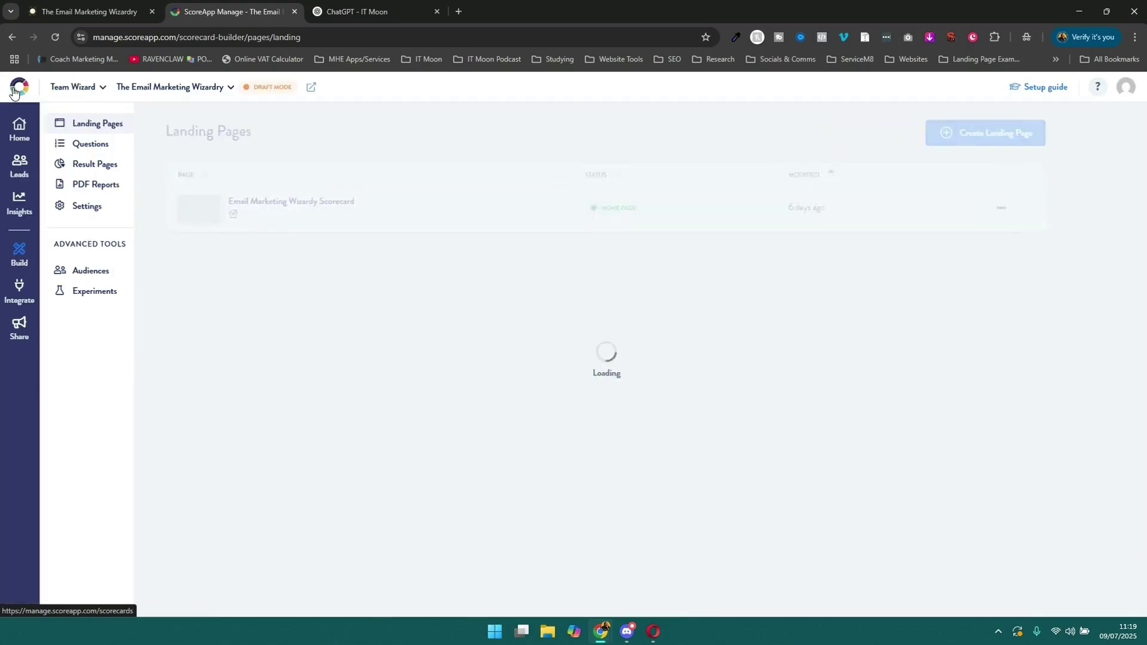
{"action": "left_click", "coordinate": [86, 209]}
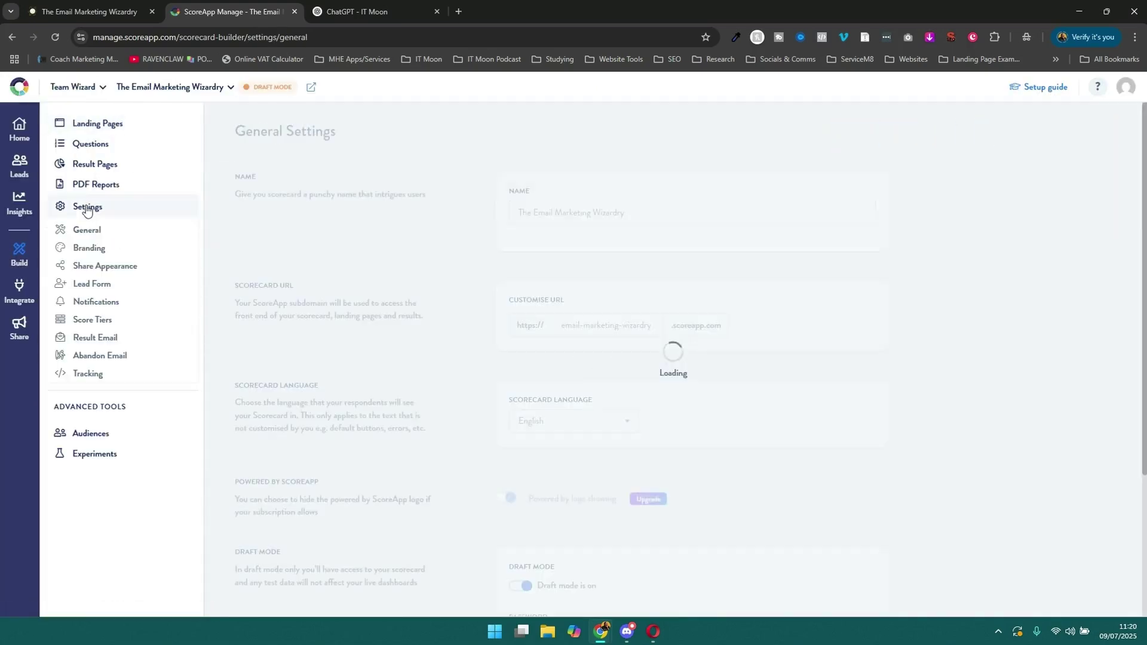
{"action": "left_click", "coordinate": [90, 322]}
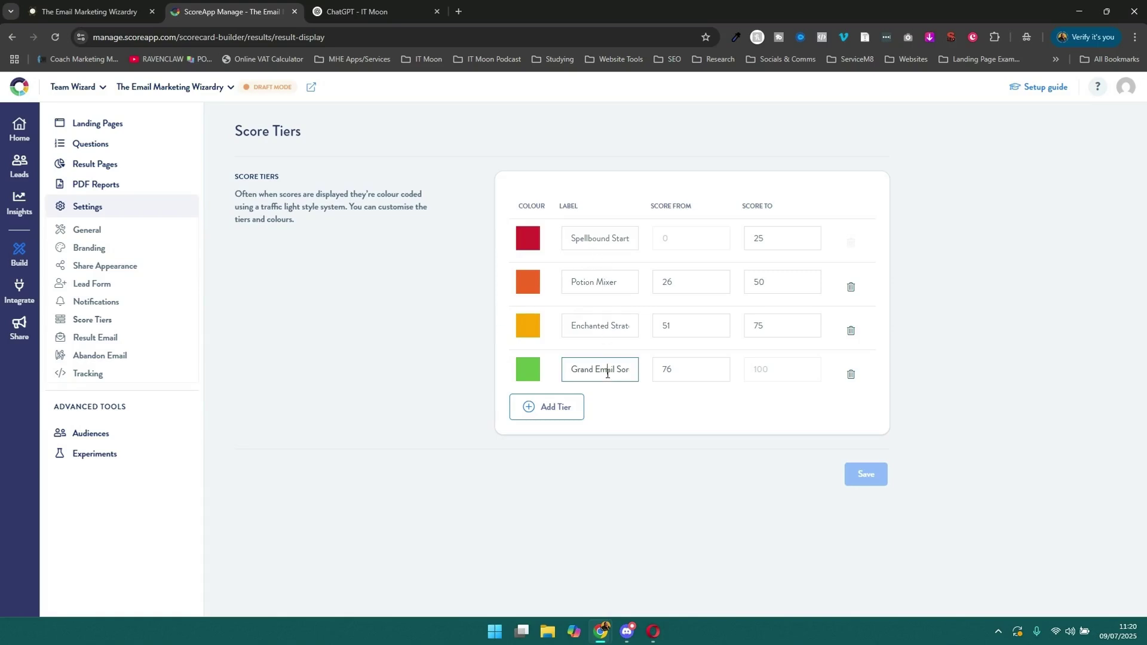
{"action": "left_click_drag", "start_coordinate": [572, 237], "coordinate": [691, 235]}
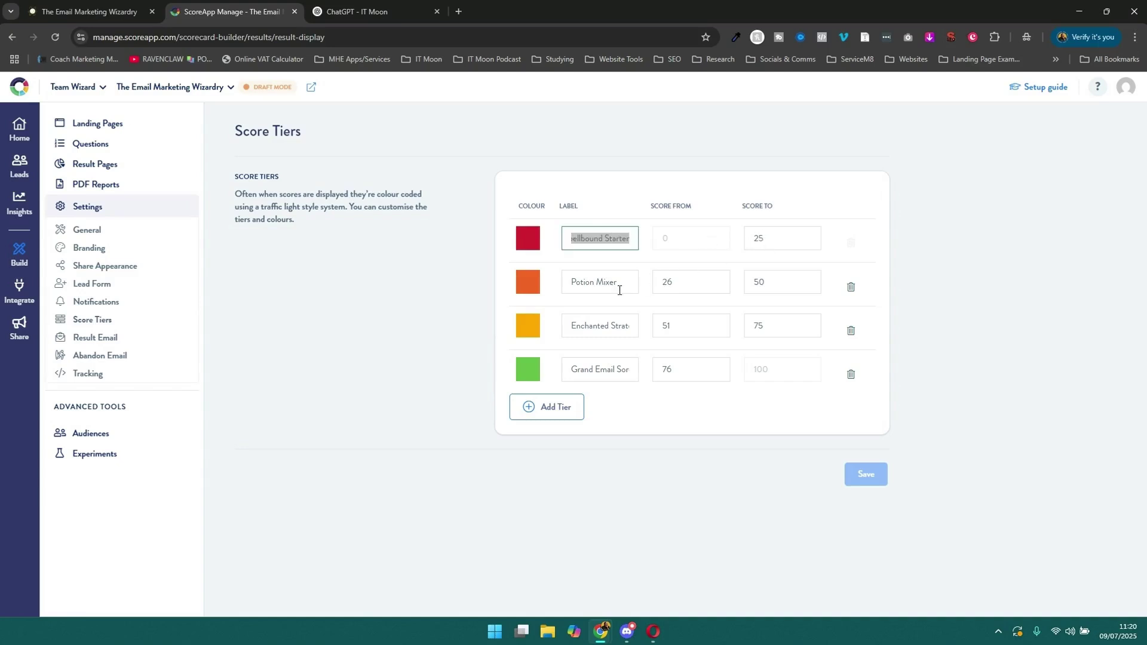
{"action": "left_click_drag", "start_coordinate": [572, 283], "coordinate": [661, 287]}
{"action": "left_click", "coordinate": [664, 284]}
{"action": "left_click", "coordinate": [776, 284]}
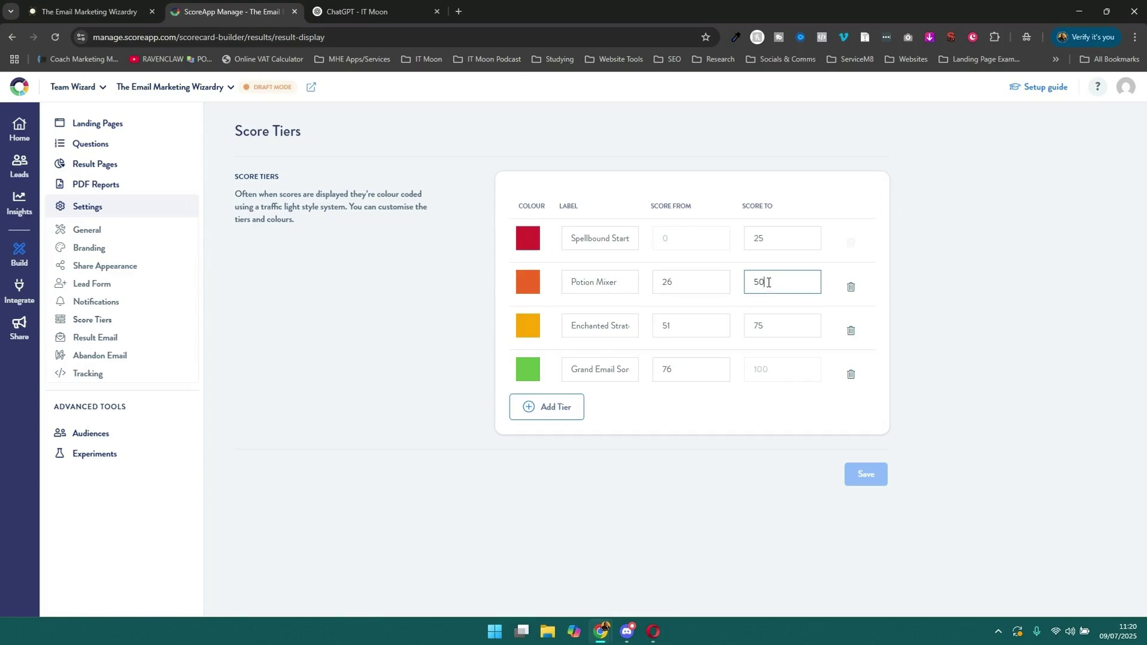
Switch to ChatGPT, find the Magic Proficiency Titles among the scoring system ideas and pick out "Muggle".
{"action": "left_click", "coordinate": [358, 11]}
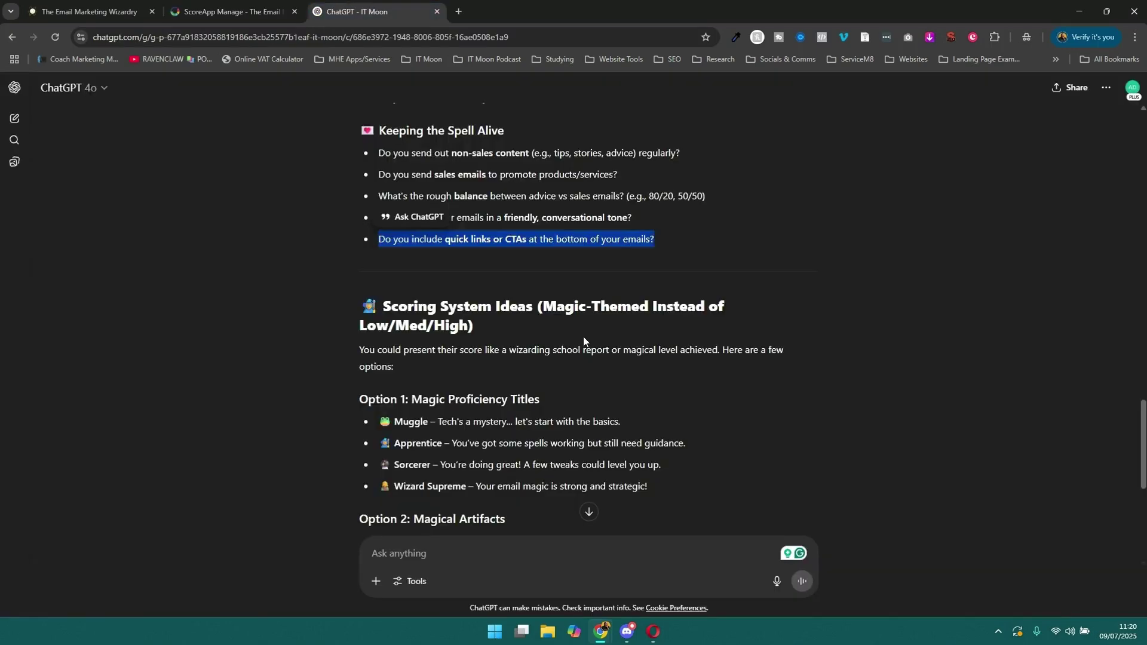
{"action": "scroll", "coordinate": [583, 336], "scroll_direction": "down", "scroll_amount": 4}
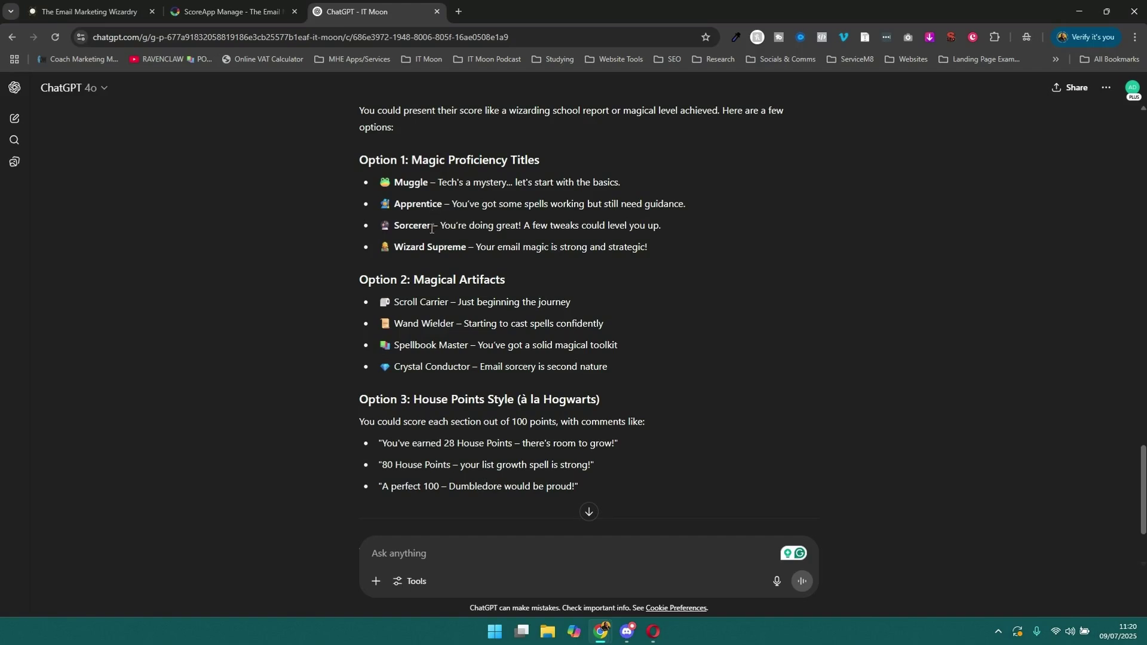
{"action": "scroll", "coordinate": [453, 245], "scroll_direction": "up", "scroll_amount": 1}
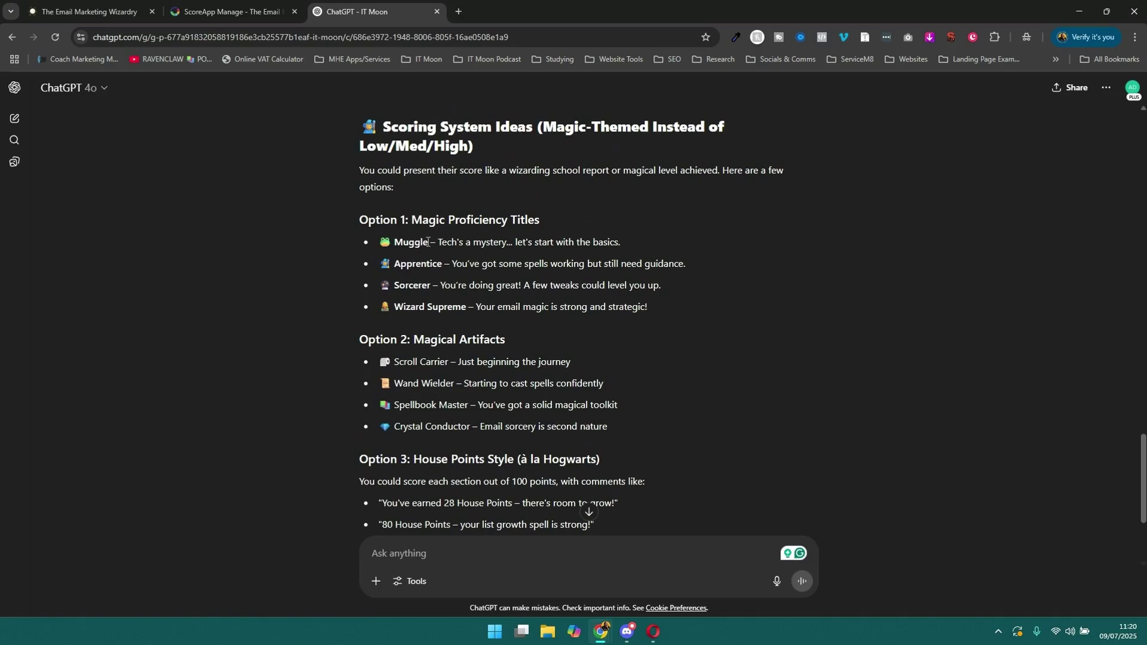
{"action": "left_click_drag", "start_coordinate": [428, 242], "coordinate": [393, 243]}
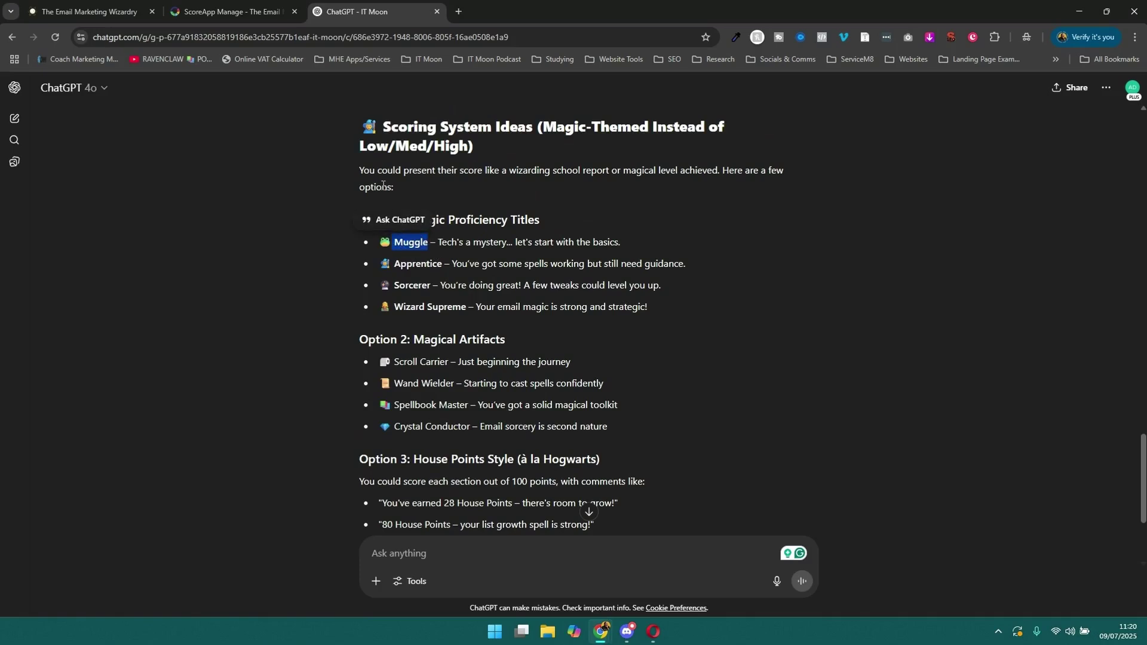
Back in ScoreApp, rename the lowest score tier, covering 0 to 25, as "Muggle".
{"action": "left_click", "coordinate": [227, 12]}
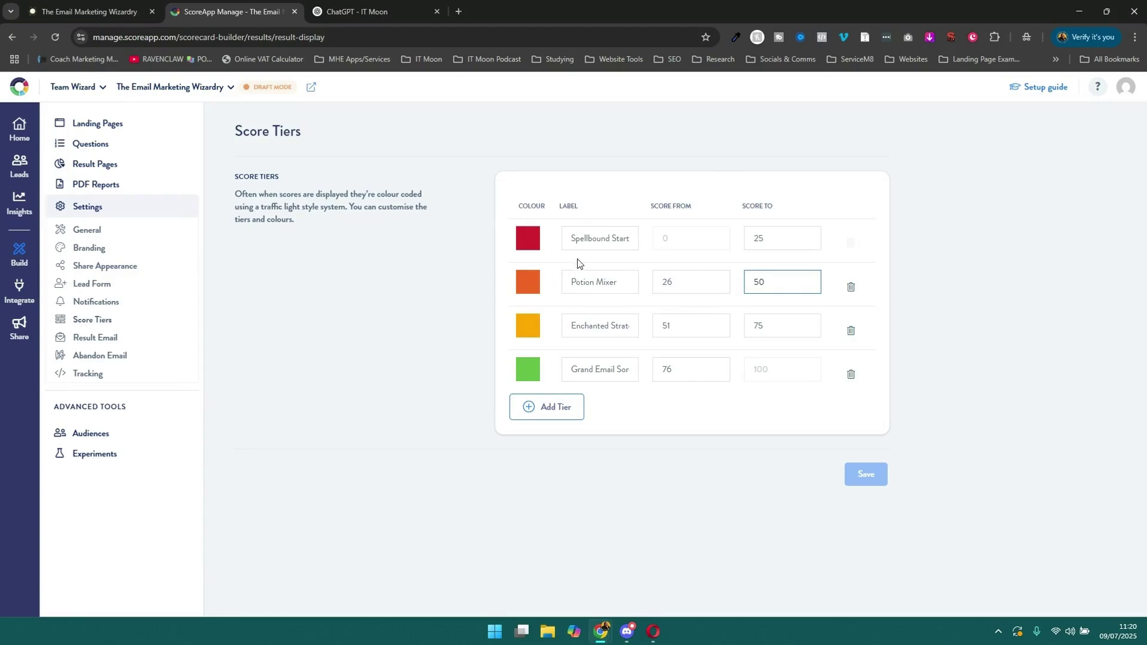
{"action": "left_click", "coordinate": [586, 239]}
{"action": "key", "text": "ctrl+a"}
{"action": "type", "text": "MuggleStarter"}
{"action": "double_click", "coordinate": [579, 241]}
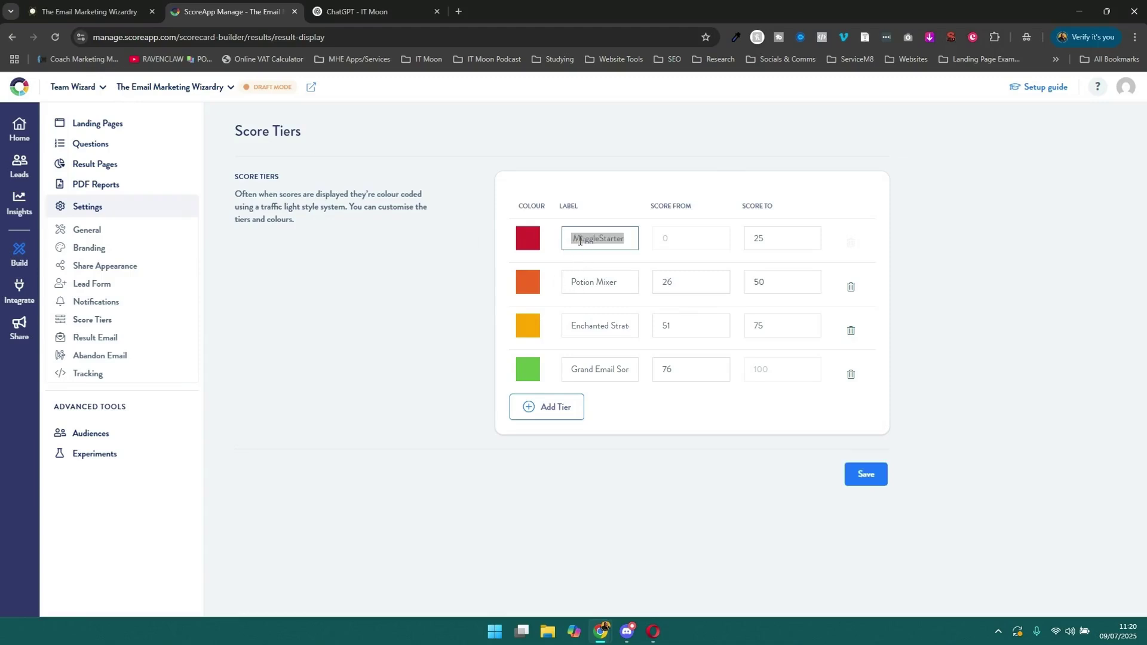
{"action": "type", "text": "Muggle"}
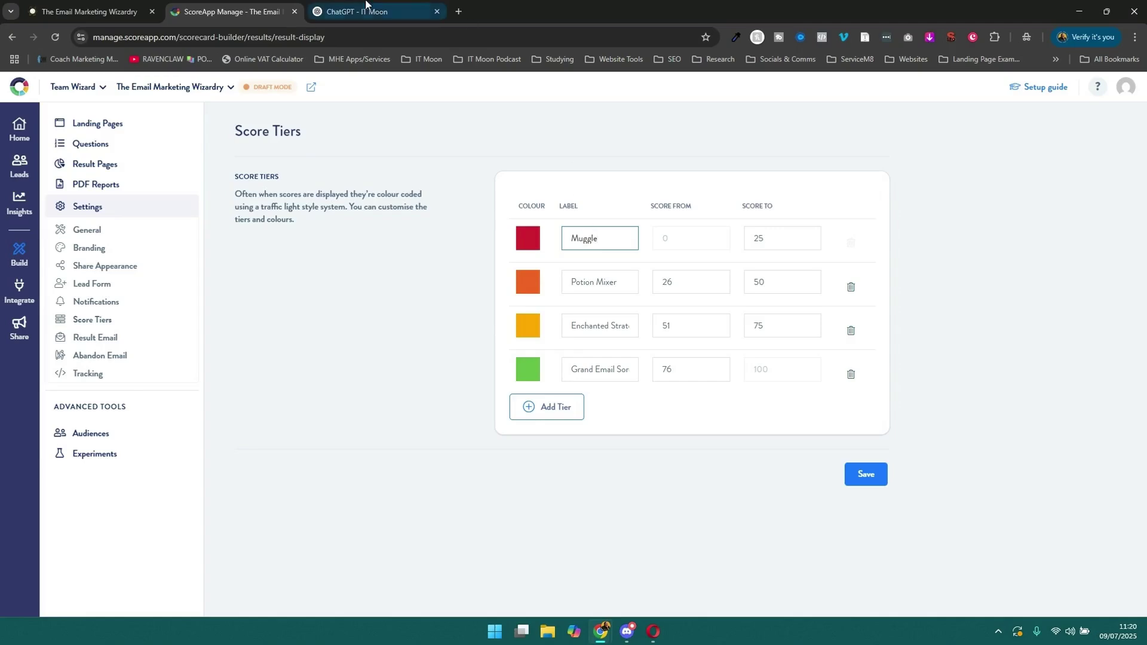
Copy "Apprentice" from the ChatGPT titles and use it as the label of the 26 to 50 score tier.
{"action": "left_click", "coordinate": [359, 12]}
{"action": "left_click_drag", "start_coordinate": [444, 263], "coordinate": [392, 264]}
{"action": "key", "text": "ctrl+c"}
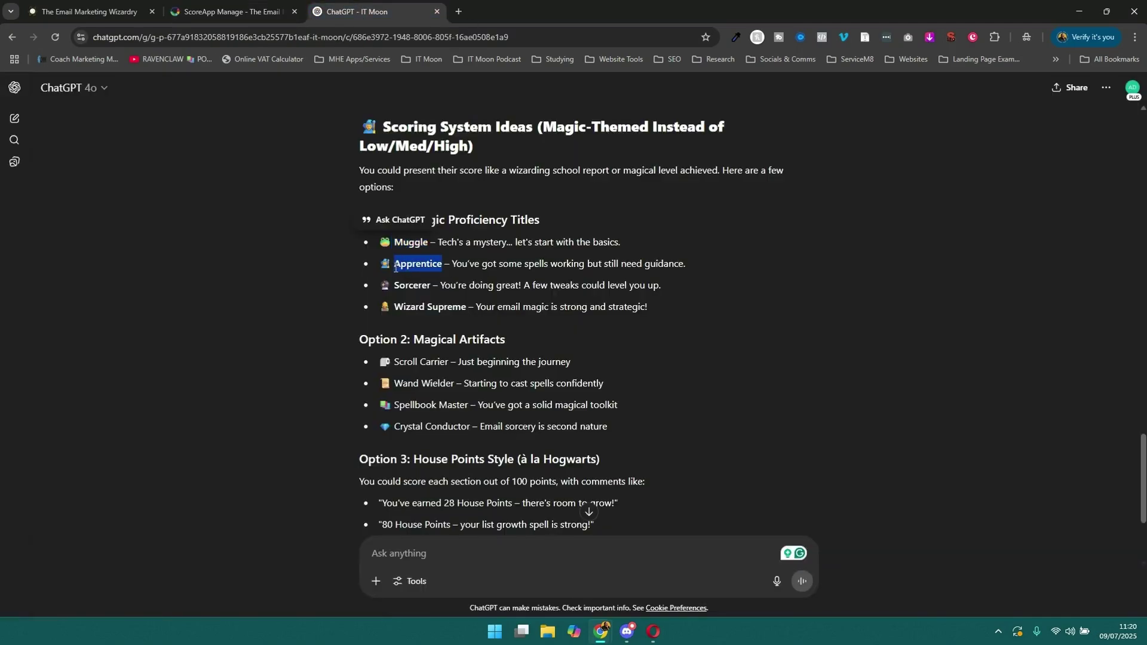
{"action": "left_click", "coordinate": [71, 11]}
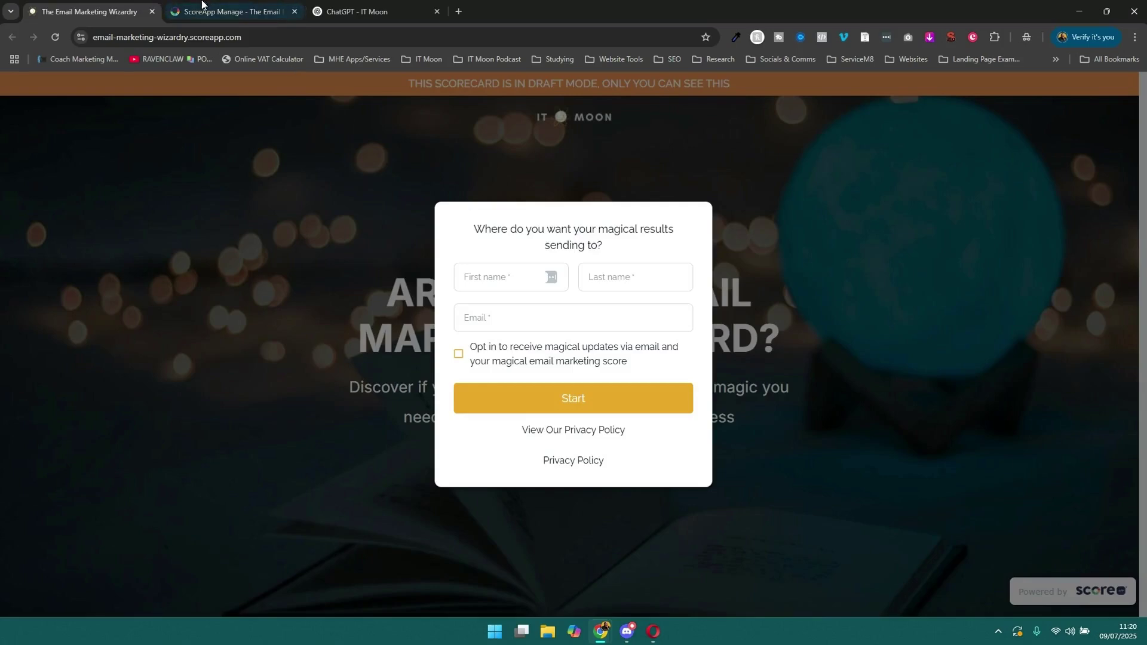
{"action": "left_click", "coordinate": [254, 11]}
{"action": "key", "text": "Tab"}
{"action": "key", "text": "Tab"}
{"action": "key", "text": "ctrl+v"}
Copy "Sorcerer" from the Magic Proficiency Titles in ChatGPT and use it in ScoreApp as the label of the 51 to 75 score tier.
{"action": "left_click", "coordinate": [360, 8]}
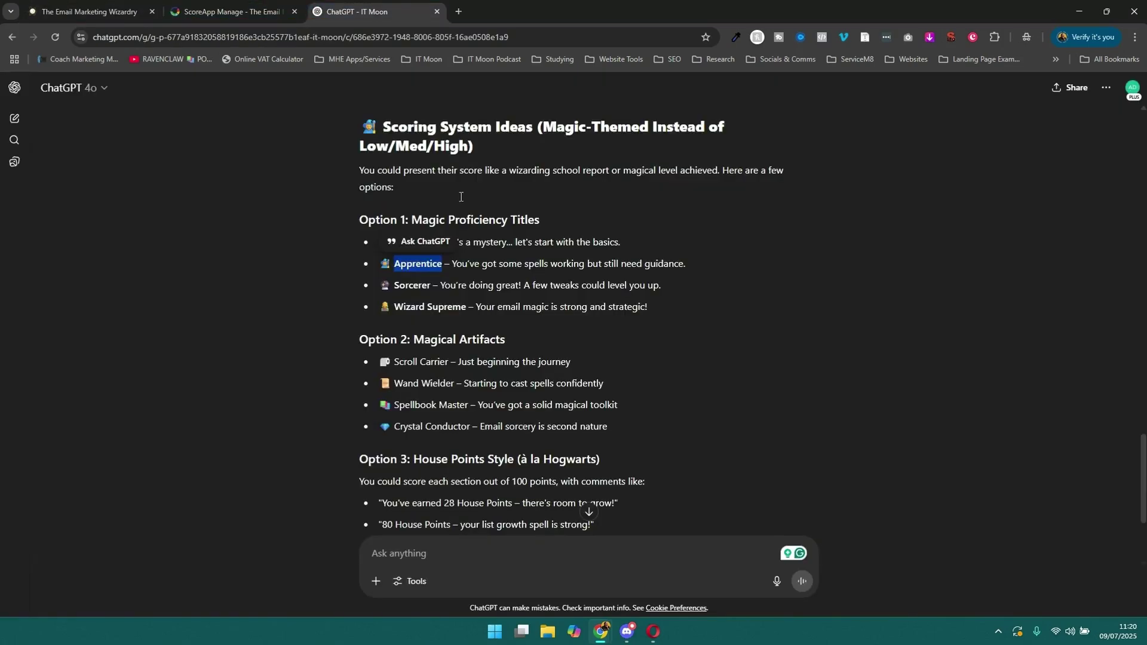
{"action": "left_click_drag", "start_coordinate": [440, 285], "coordinate": [392, 285]}
{"action": "key", "text": "ctrl+c"}
{"action": "left_click", "coordinate": [248, 3]}
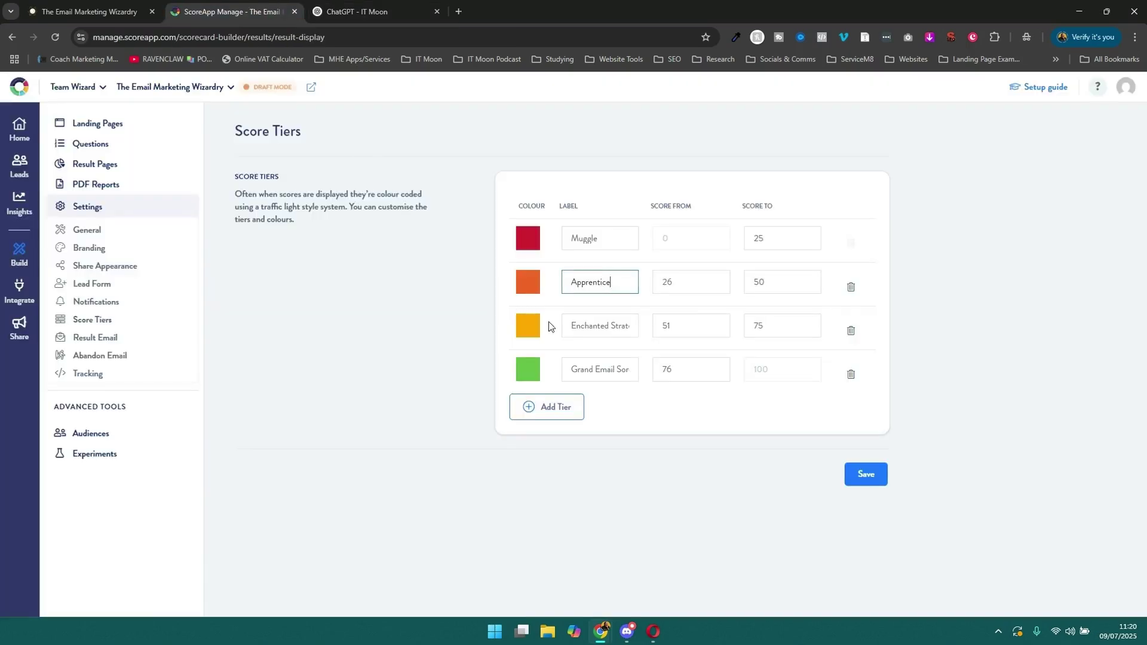
{"action": "triple_click", "coordinate": [591, 326]}
{"action": "key", "text": "ctrl+v"}
Copy "Wizard Supreme" from the ChatGPT titles, use it in ScoreApp as the label of the 76 to 100 tier and save the score tiers.
{"action": "left_click", "coordinate": [359, 11]}
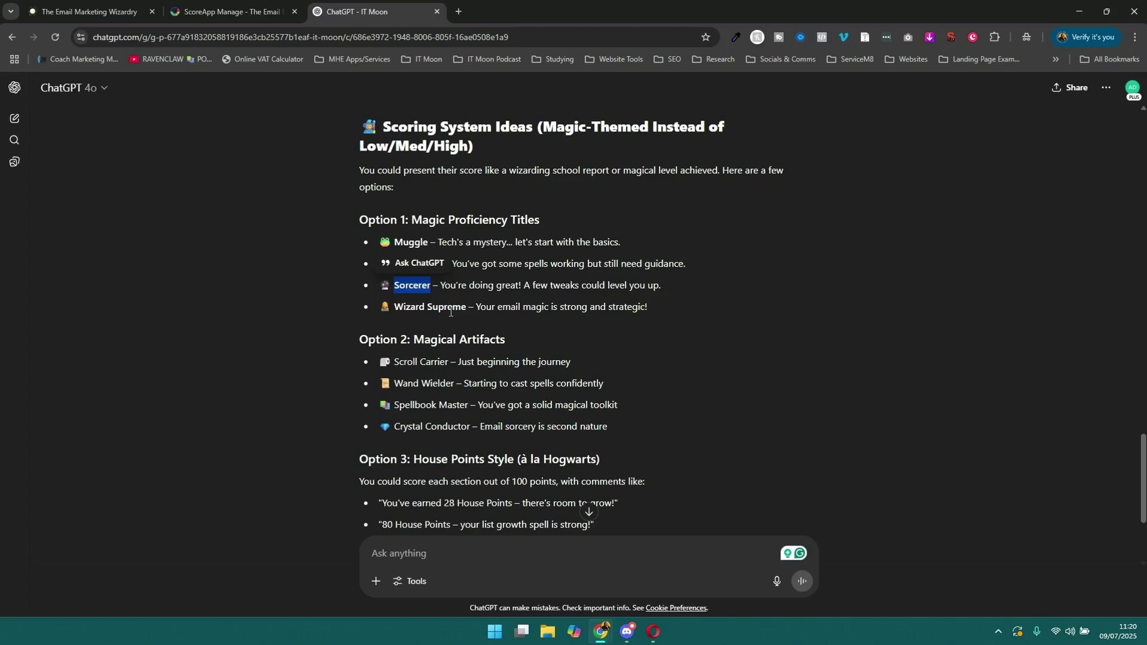
{"action": "left_click_drag", "start_coordinate": [469, 309], "coordinate": [392, 308]}
{"action": "key", "text": "ctrl+c"}
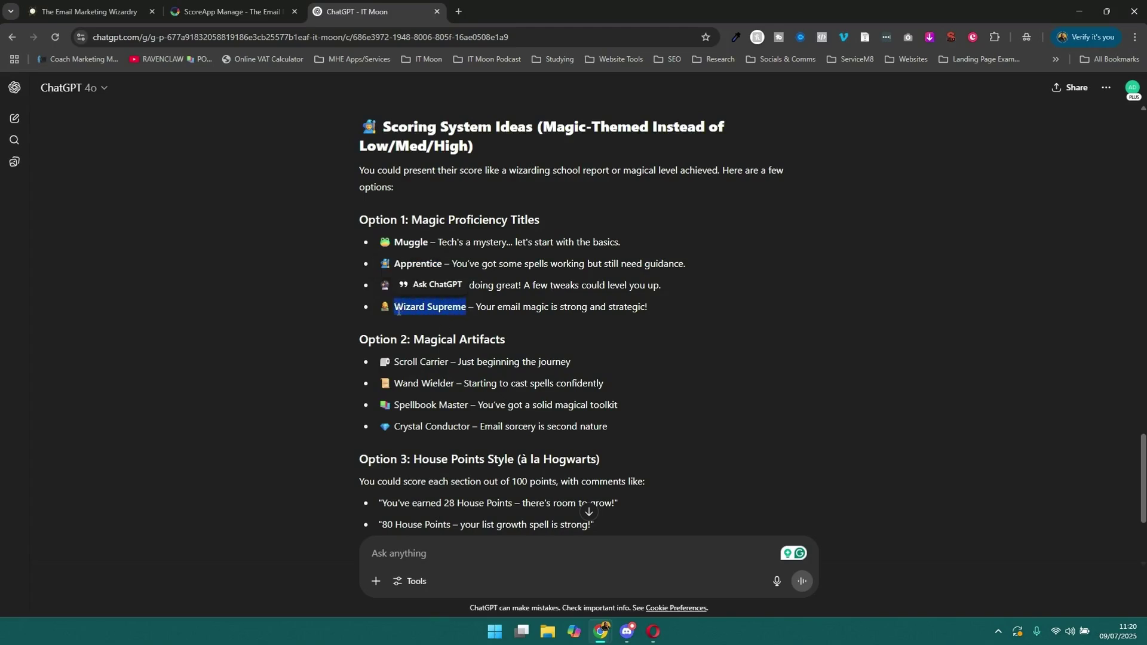
{"action": "left_click", "coordinate": [230, 11]}
{"action": "triple_click", "coordinate": [616, 361]}
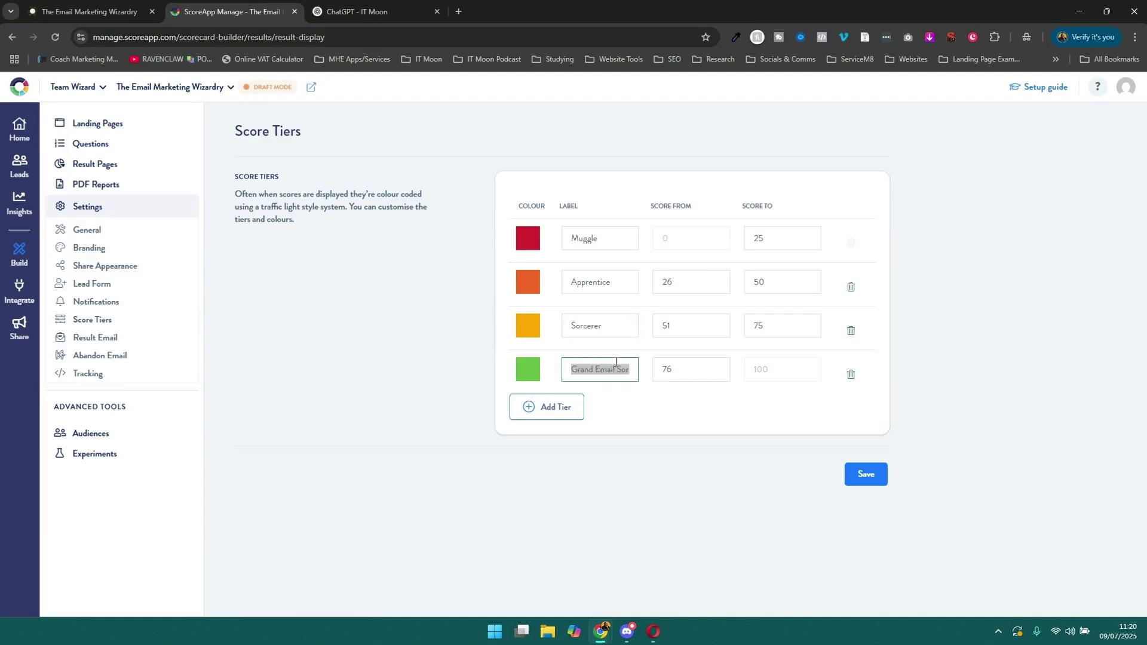
{"action": "key", "text": "ctrl+v"}
{"action": "left_click", "coordinate": [654, 471]}
{"action": "left_click", "coordinate": [863, 473]}
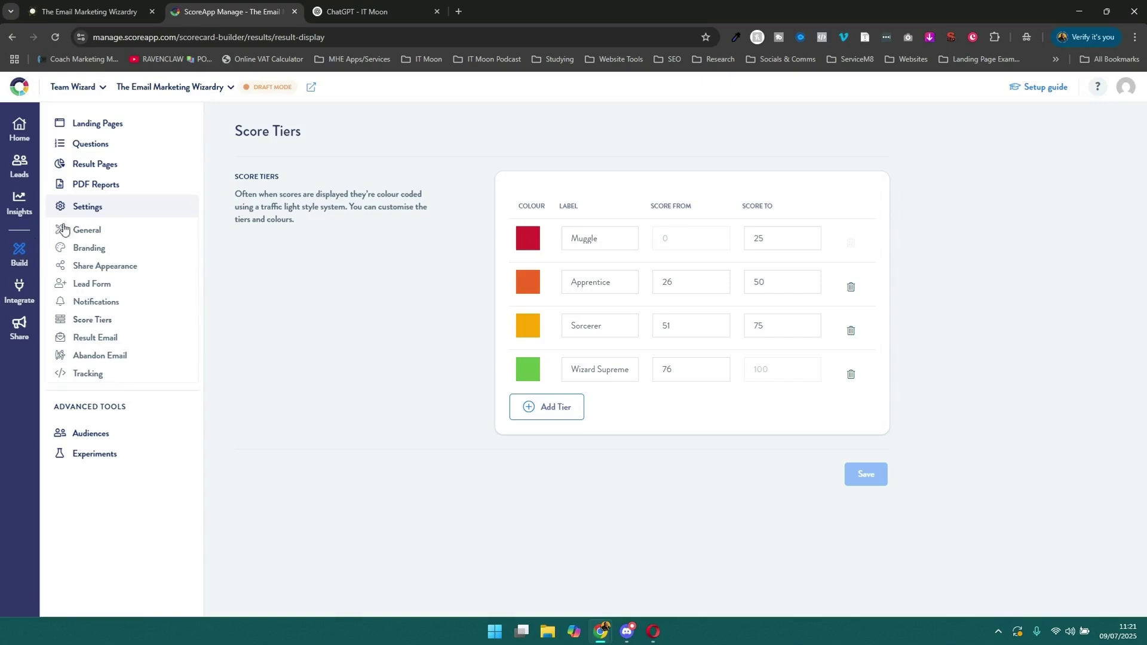
Open the scorecard's questions builder, review the list of question categories and return to the scorecard's build overview.
{"action": "left_click", "coordinate": [105, 147]}
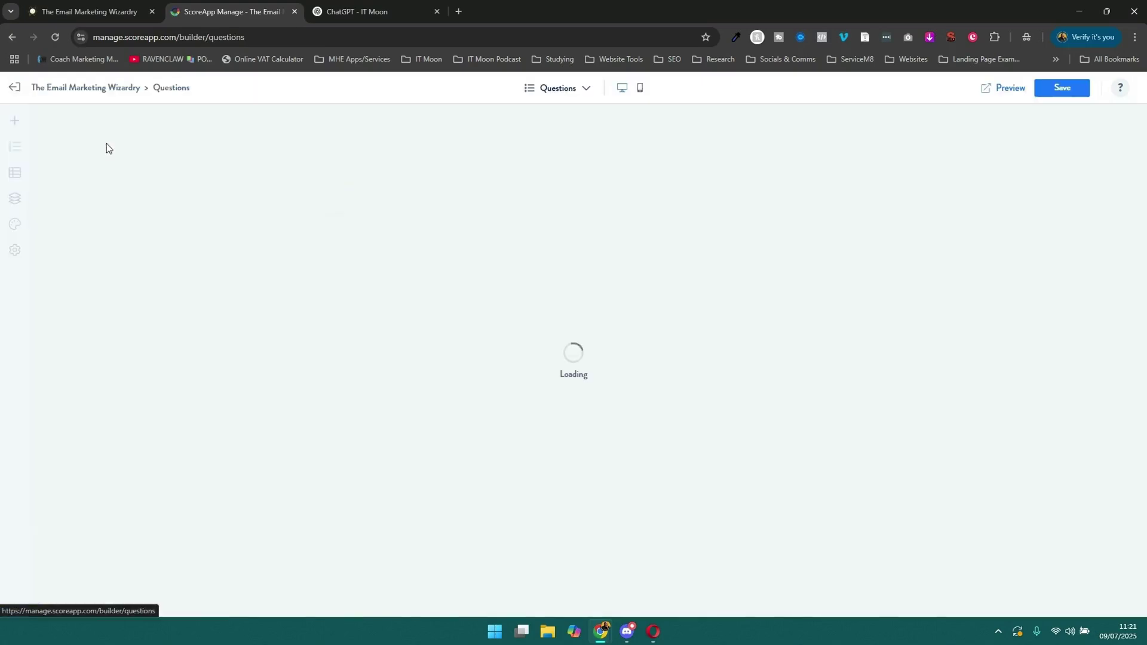
{"action": "left_click", "coordinate": [18, 174]}
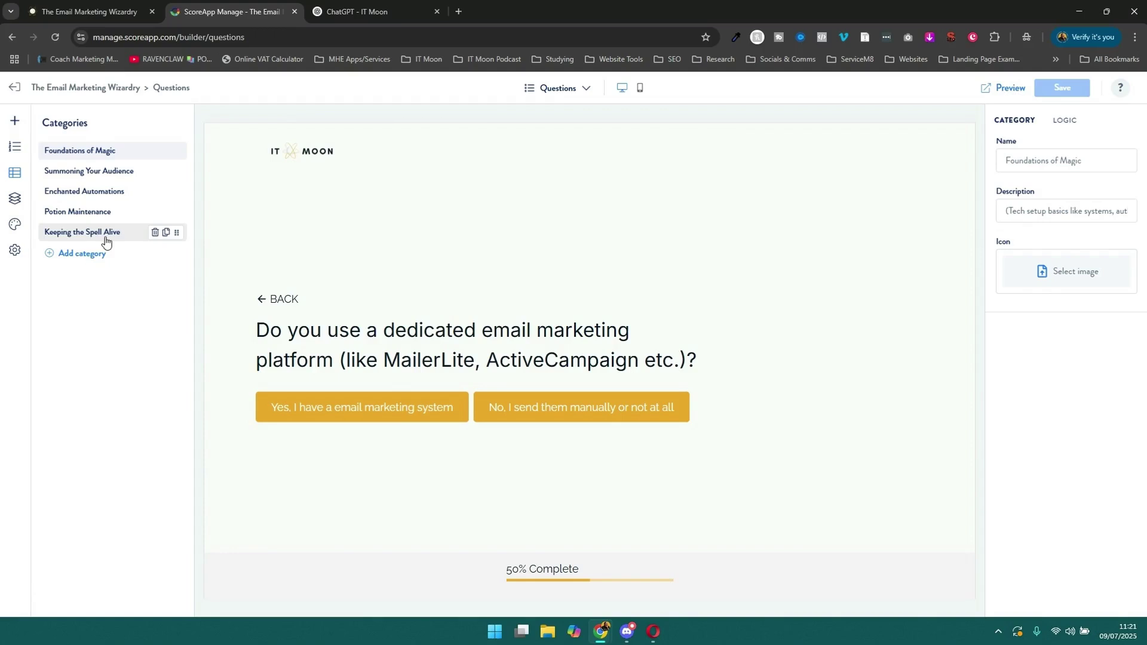
{"action": "left_click", "coordinate": [16, 89]}
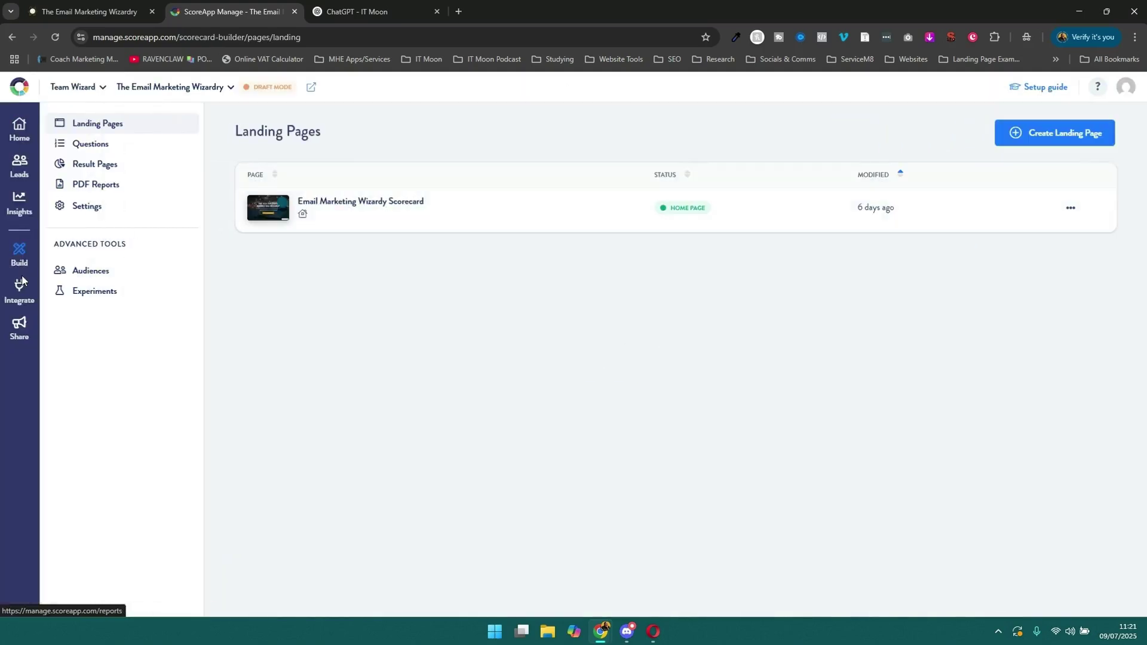